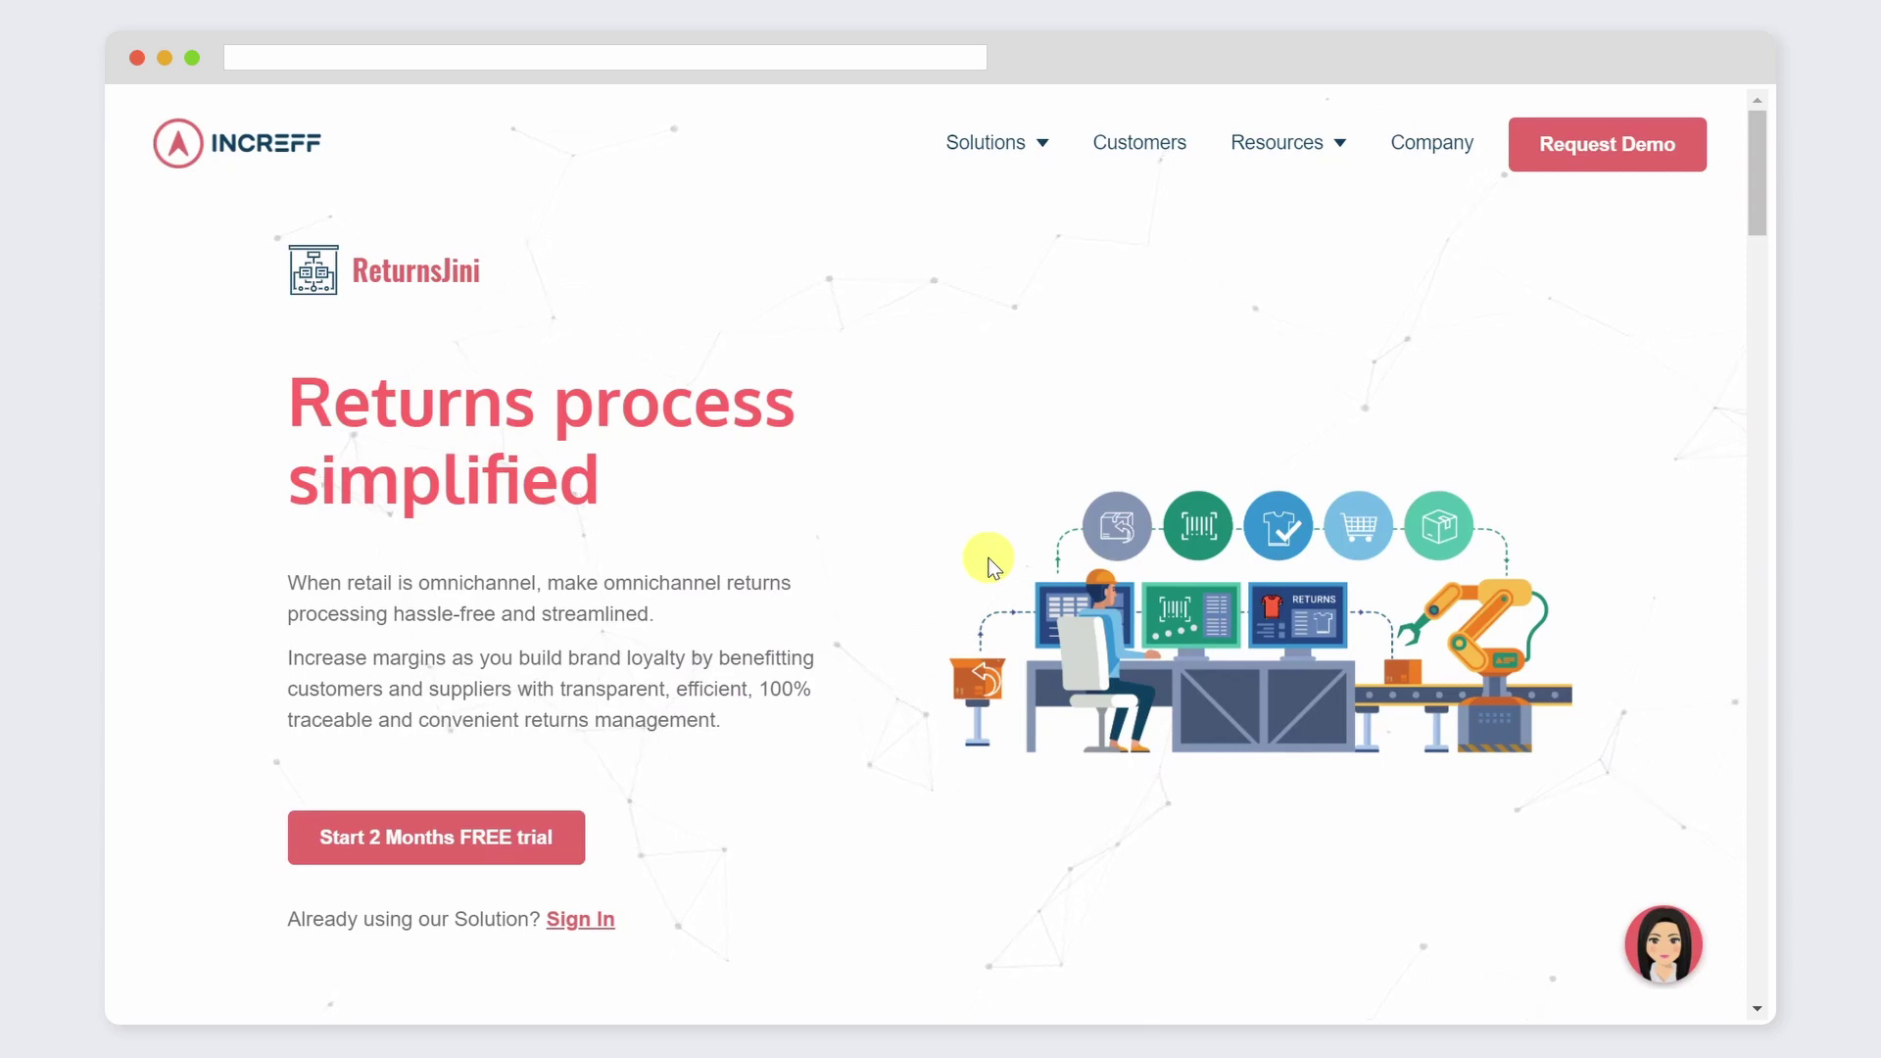
# Step: Go from the product page's Sign In link to the Returns Jini sign-in and open the Admin/Standard dashboard
pyautogui.click(588, 922)
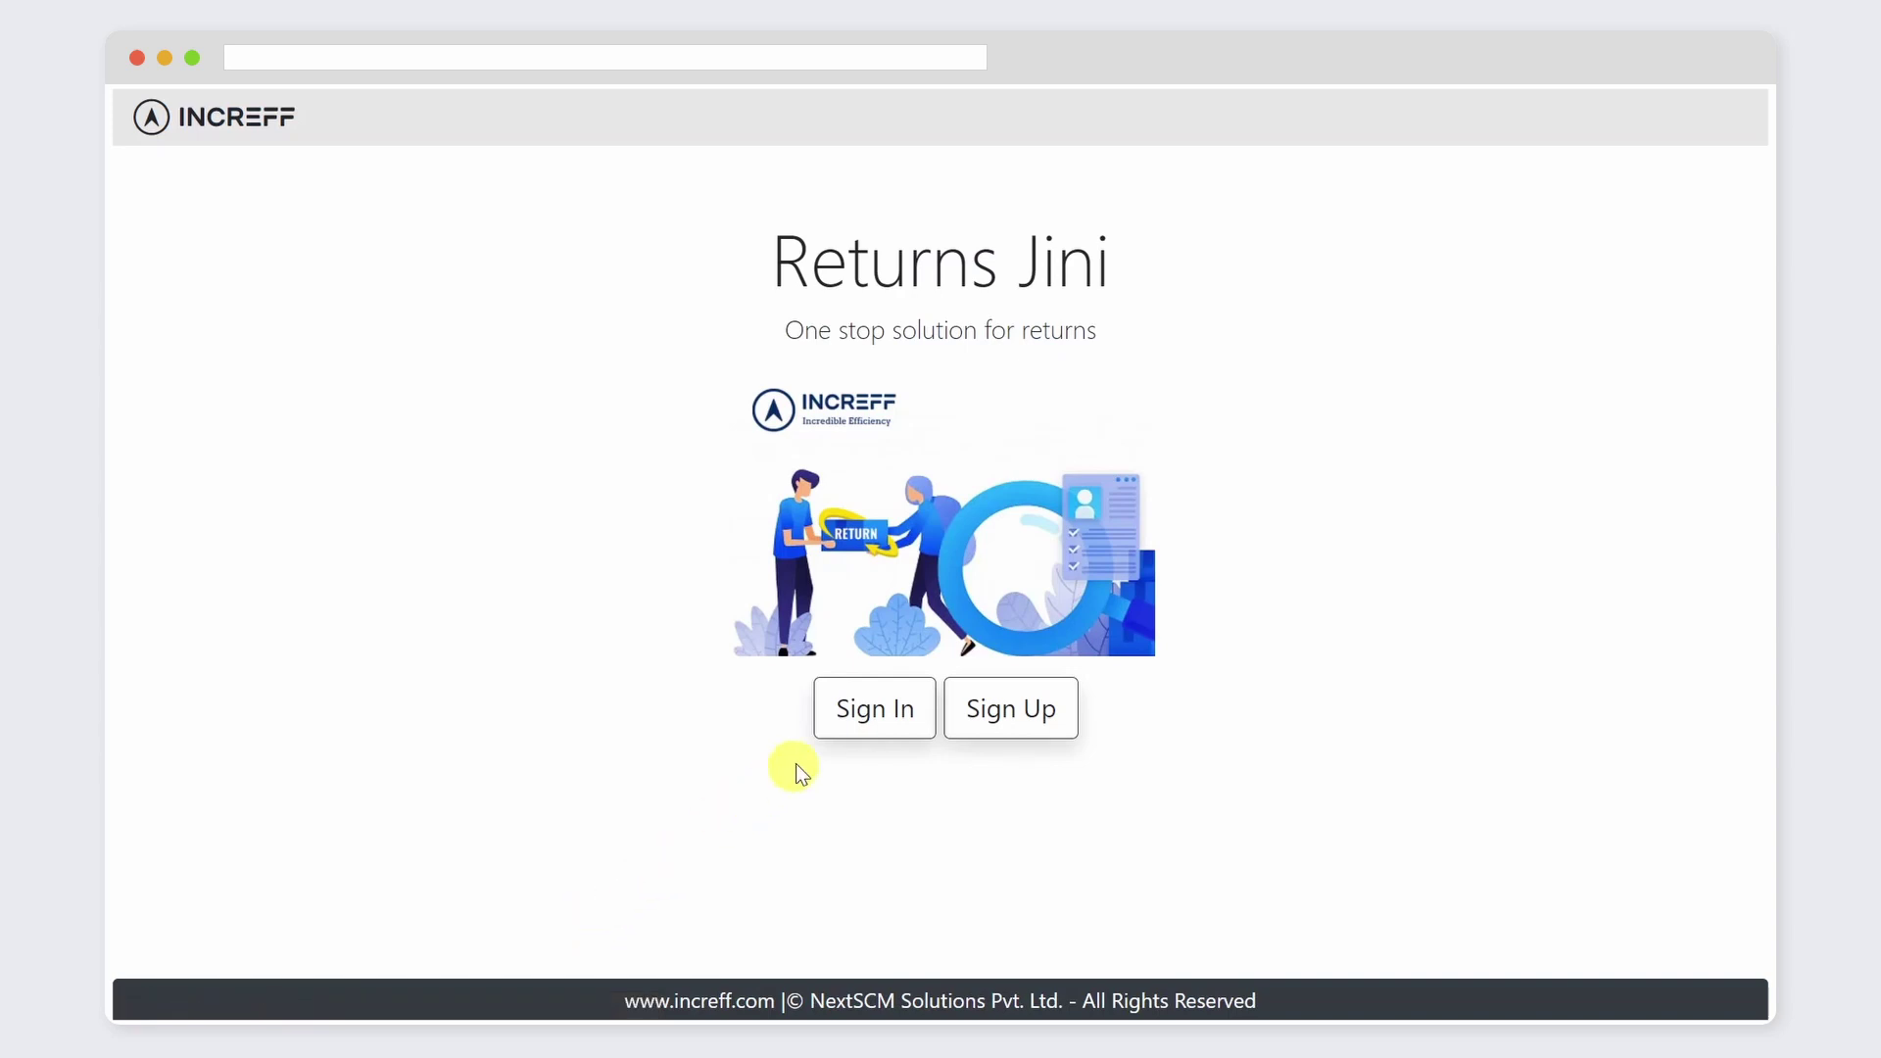
pyautogui.click(900, 702)
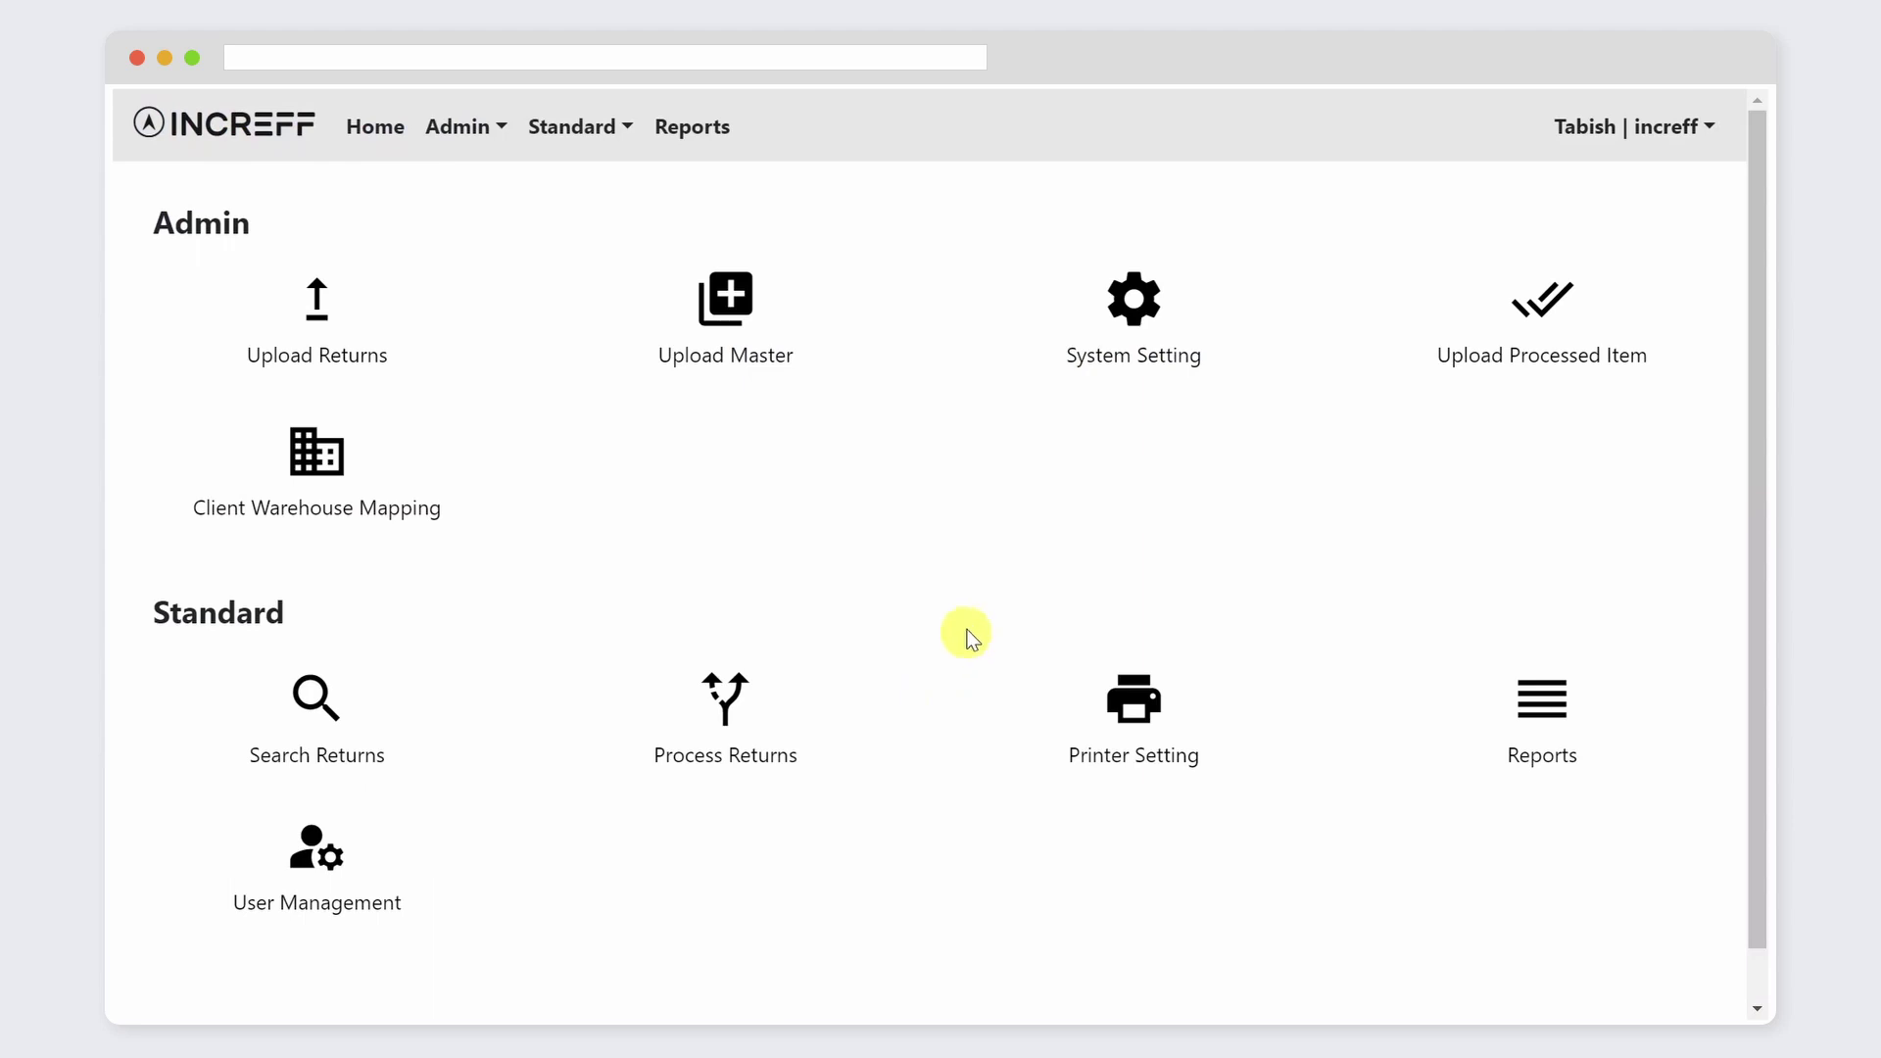
# Step: In System Settings, append INCR_MOCK_CLIENT to the client names
pyautogui.click(1142, 294)
pyautogui.moveTo(1755, 897); pyautogui.dragTo(1738, 218)
pyautogui.click(1005, 378)
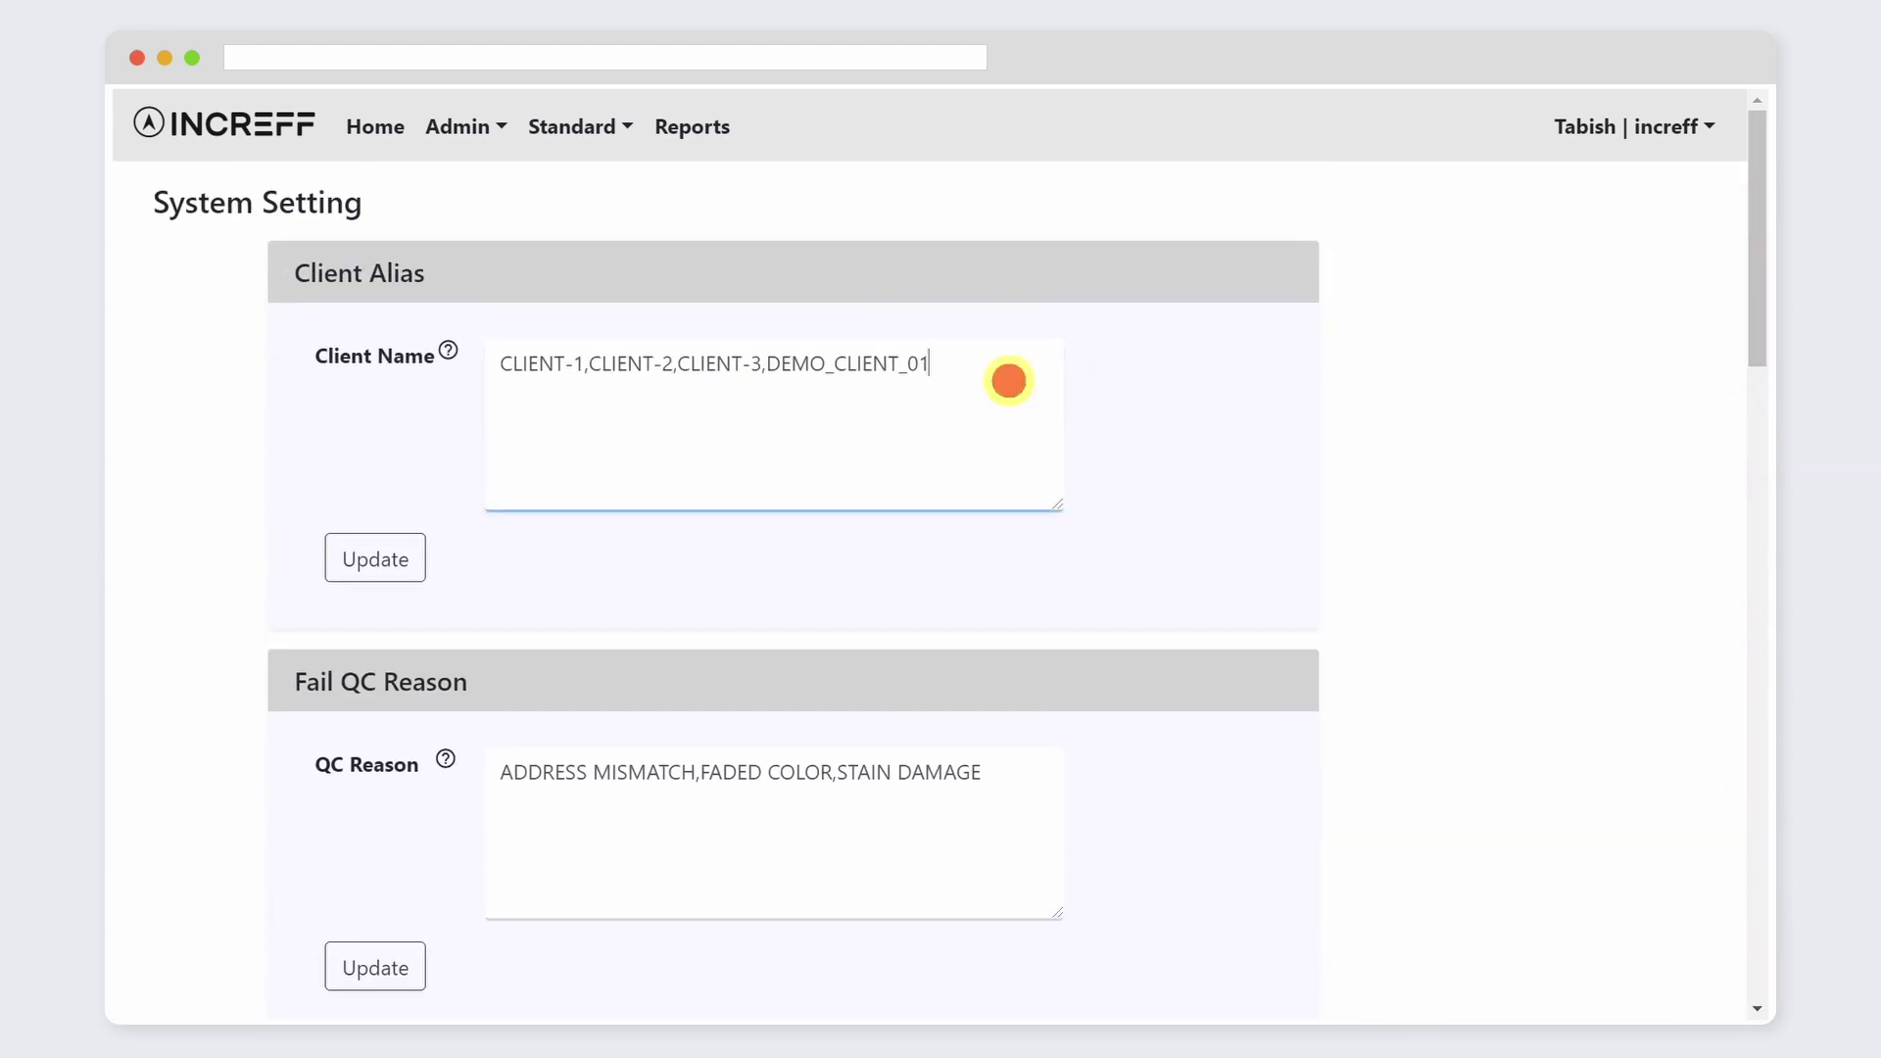
pyautogui.write(', INCR_MOCK_CLIENT')
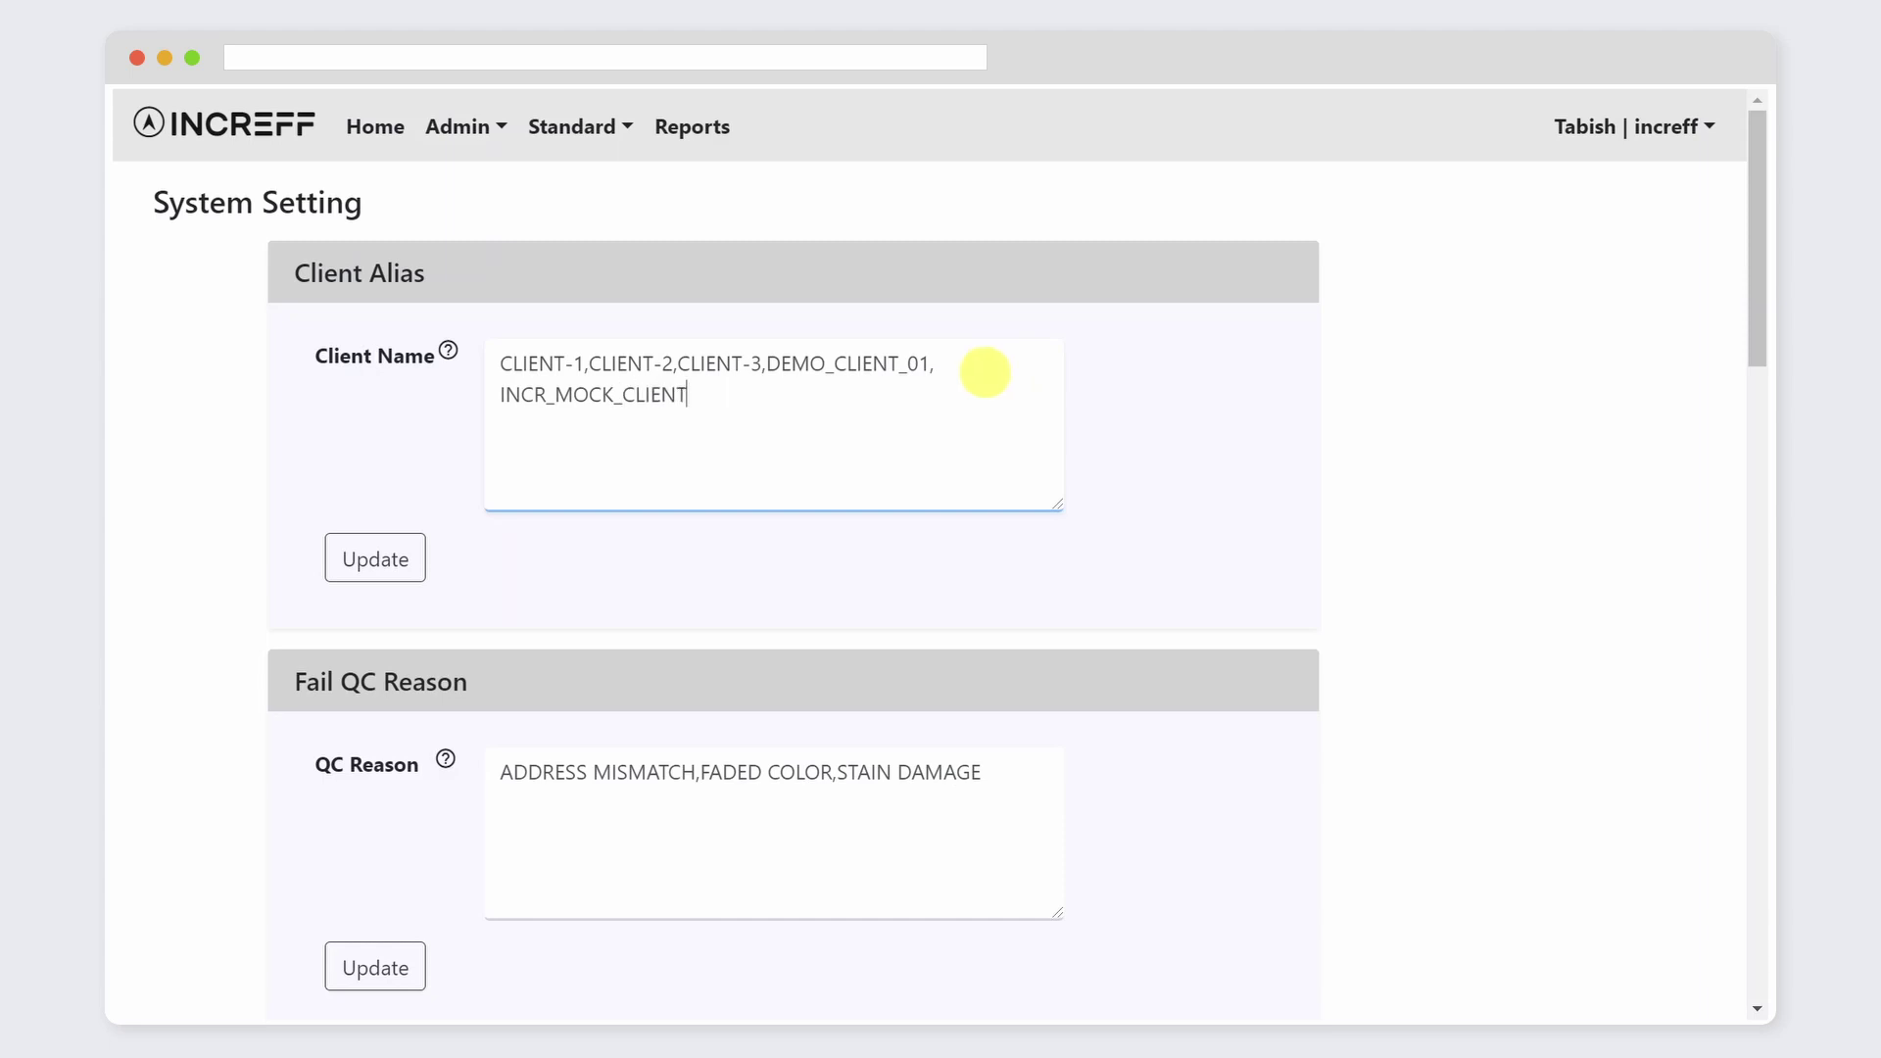
# Step: Append MEDIUM_STAIN_DMG and LARGE_STAIN_DMG to the fail QC reasons
pyautogui.scroll(-3, 942, 529)
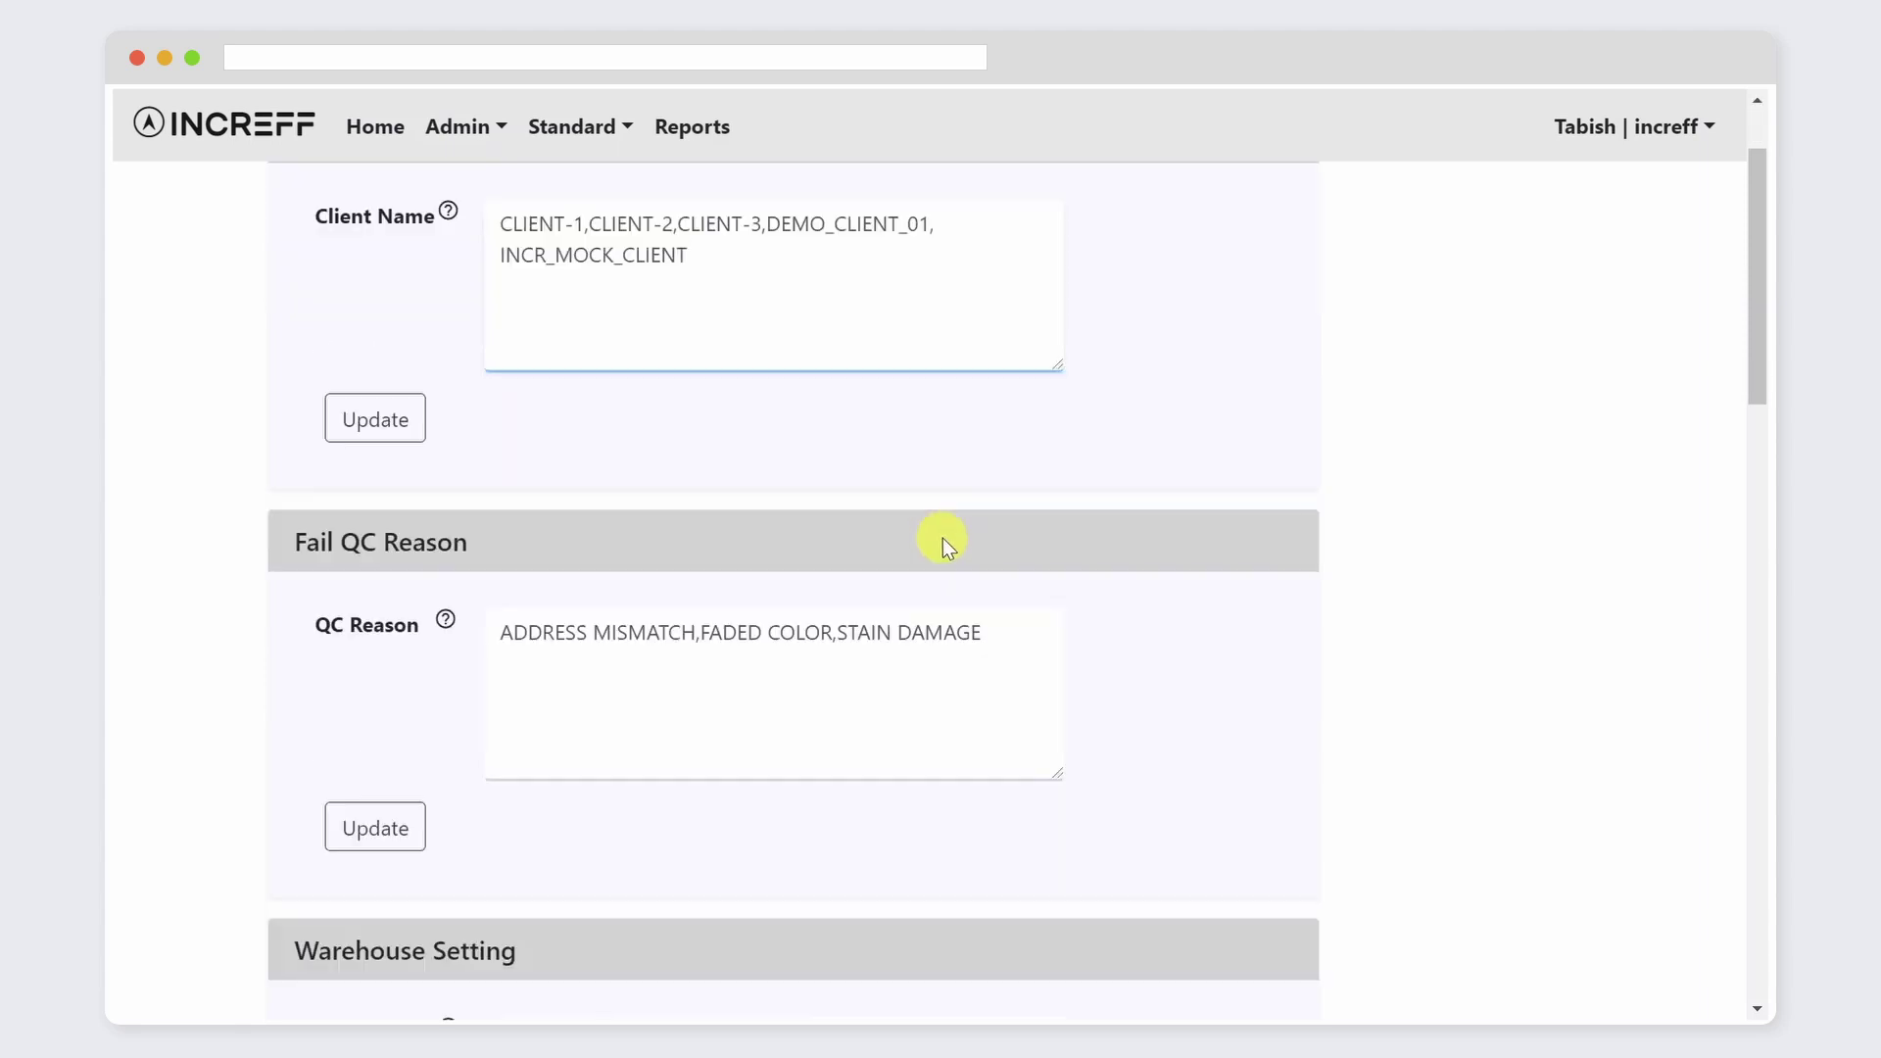
pyautogui.click(1014, 487)
pyautogui.write(', MEDIUM_S')
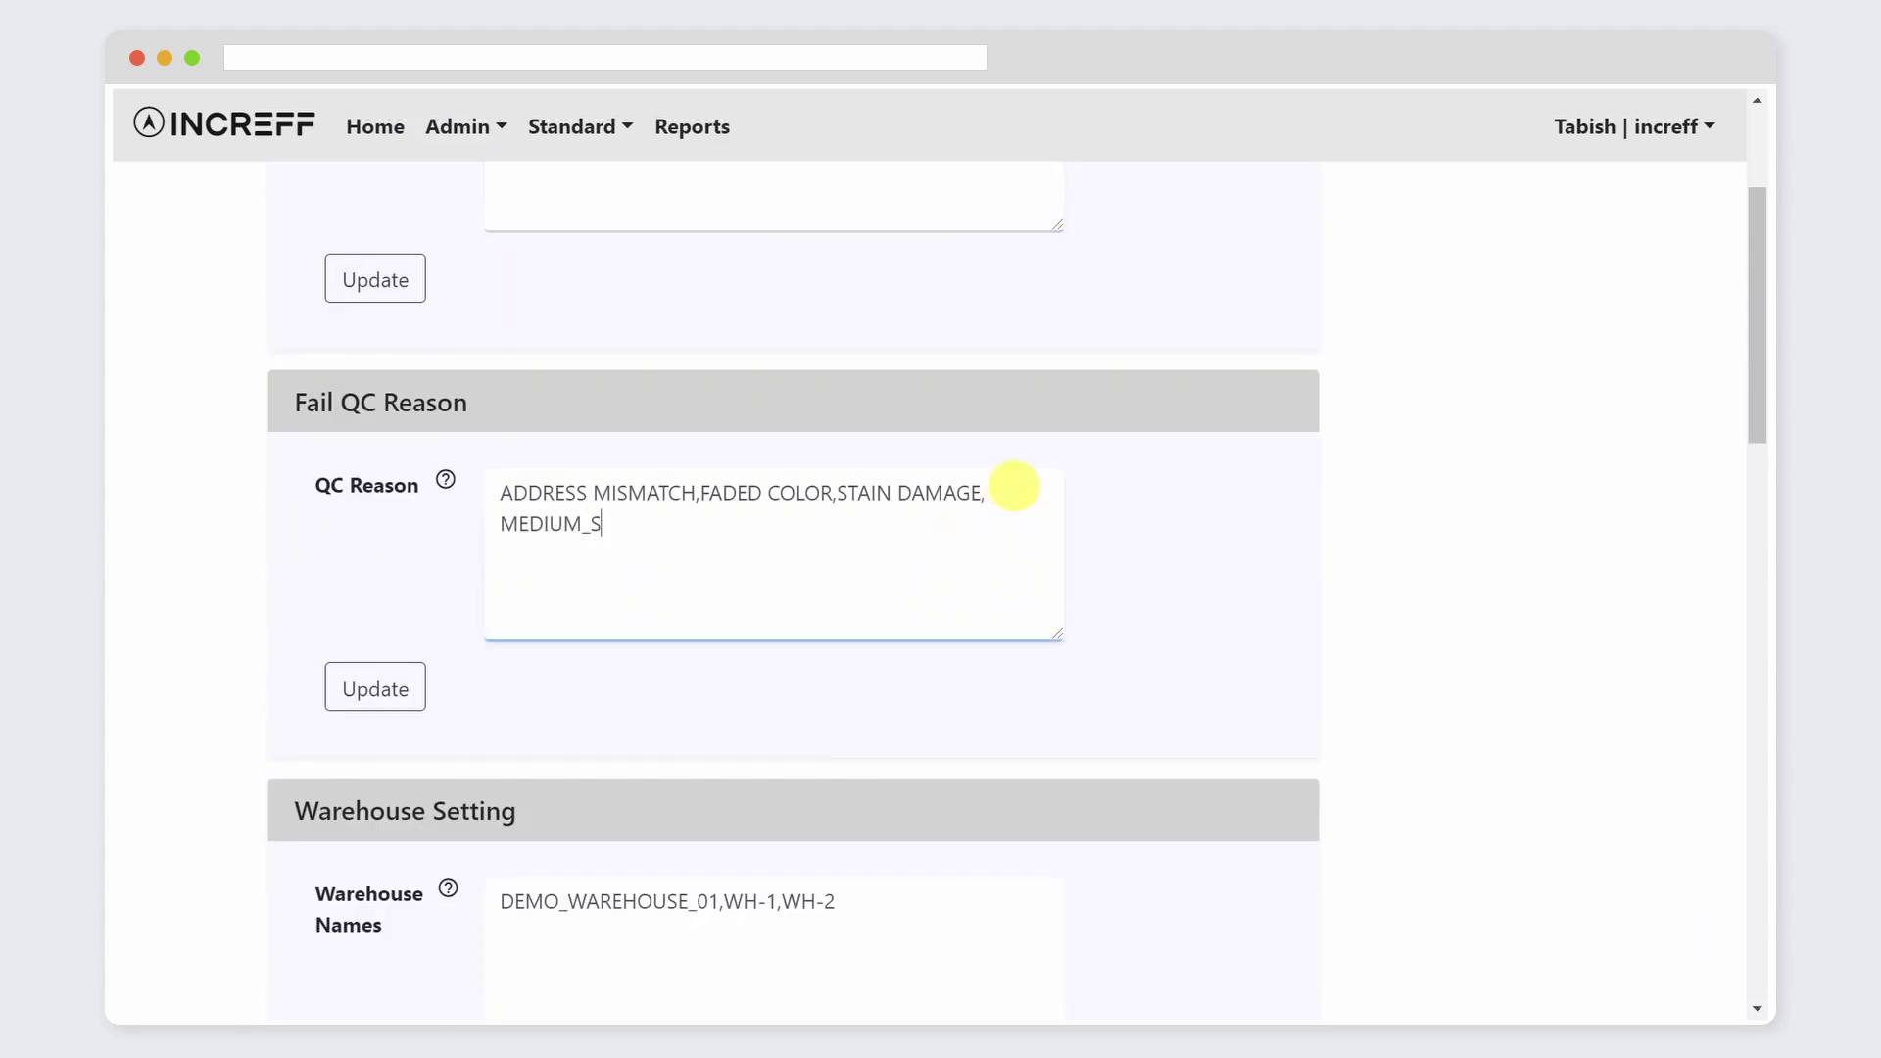
pyautogui.write('TAIN_DMG, LARGE_STAIN_DMG')
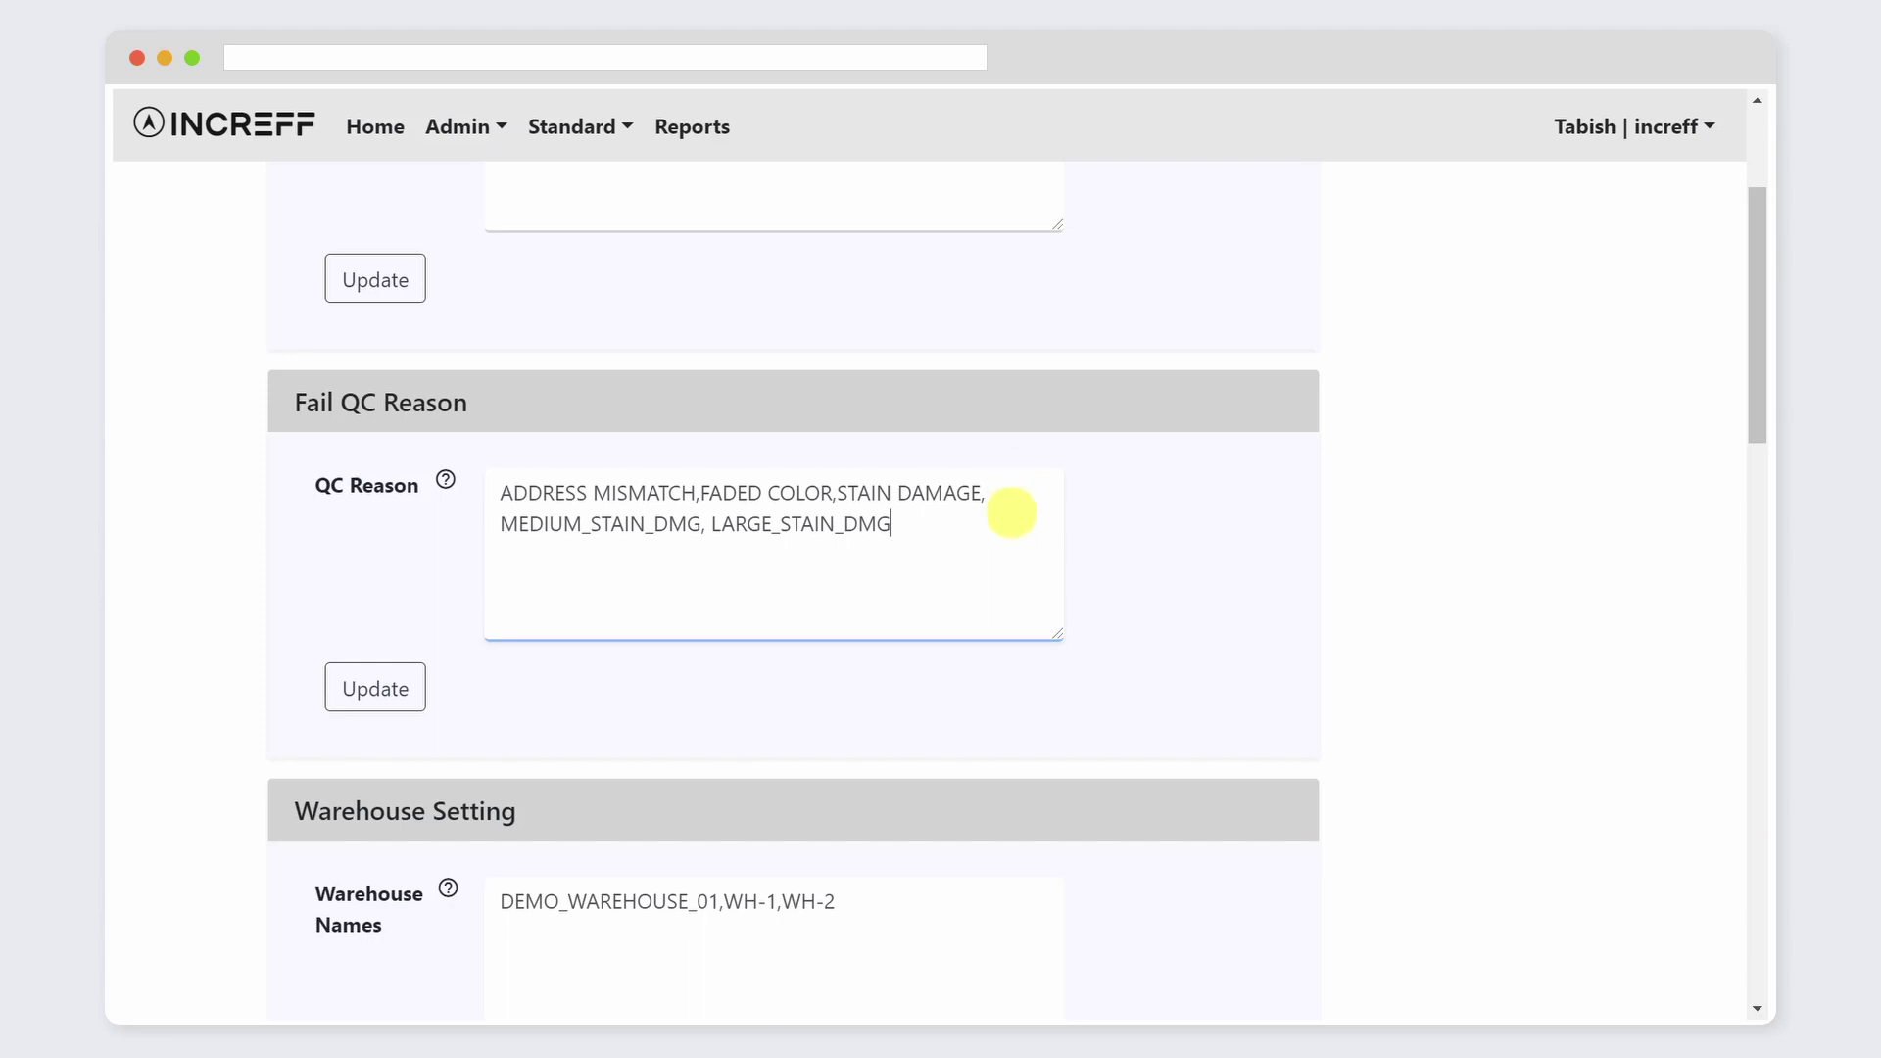
pyautogui.scroll(-3, 1009, 529)
pyautogui.click(876, 642)
# Step: Add warehouse MOCK_INR_WAREHOUSE and marketplaces EBO CHANNEL and MARKETPLACE_001
pyautogui.write(', MOCK')
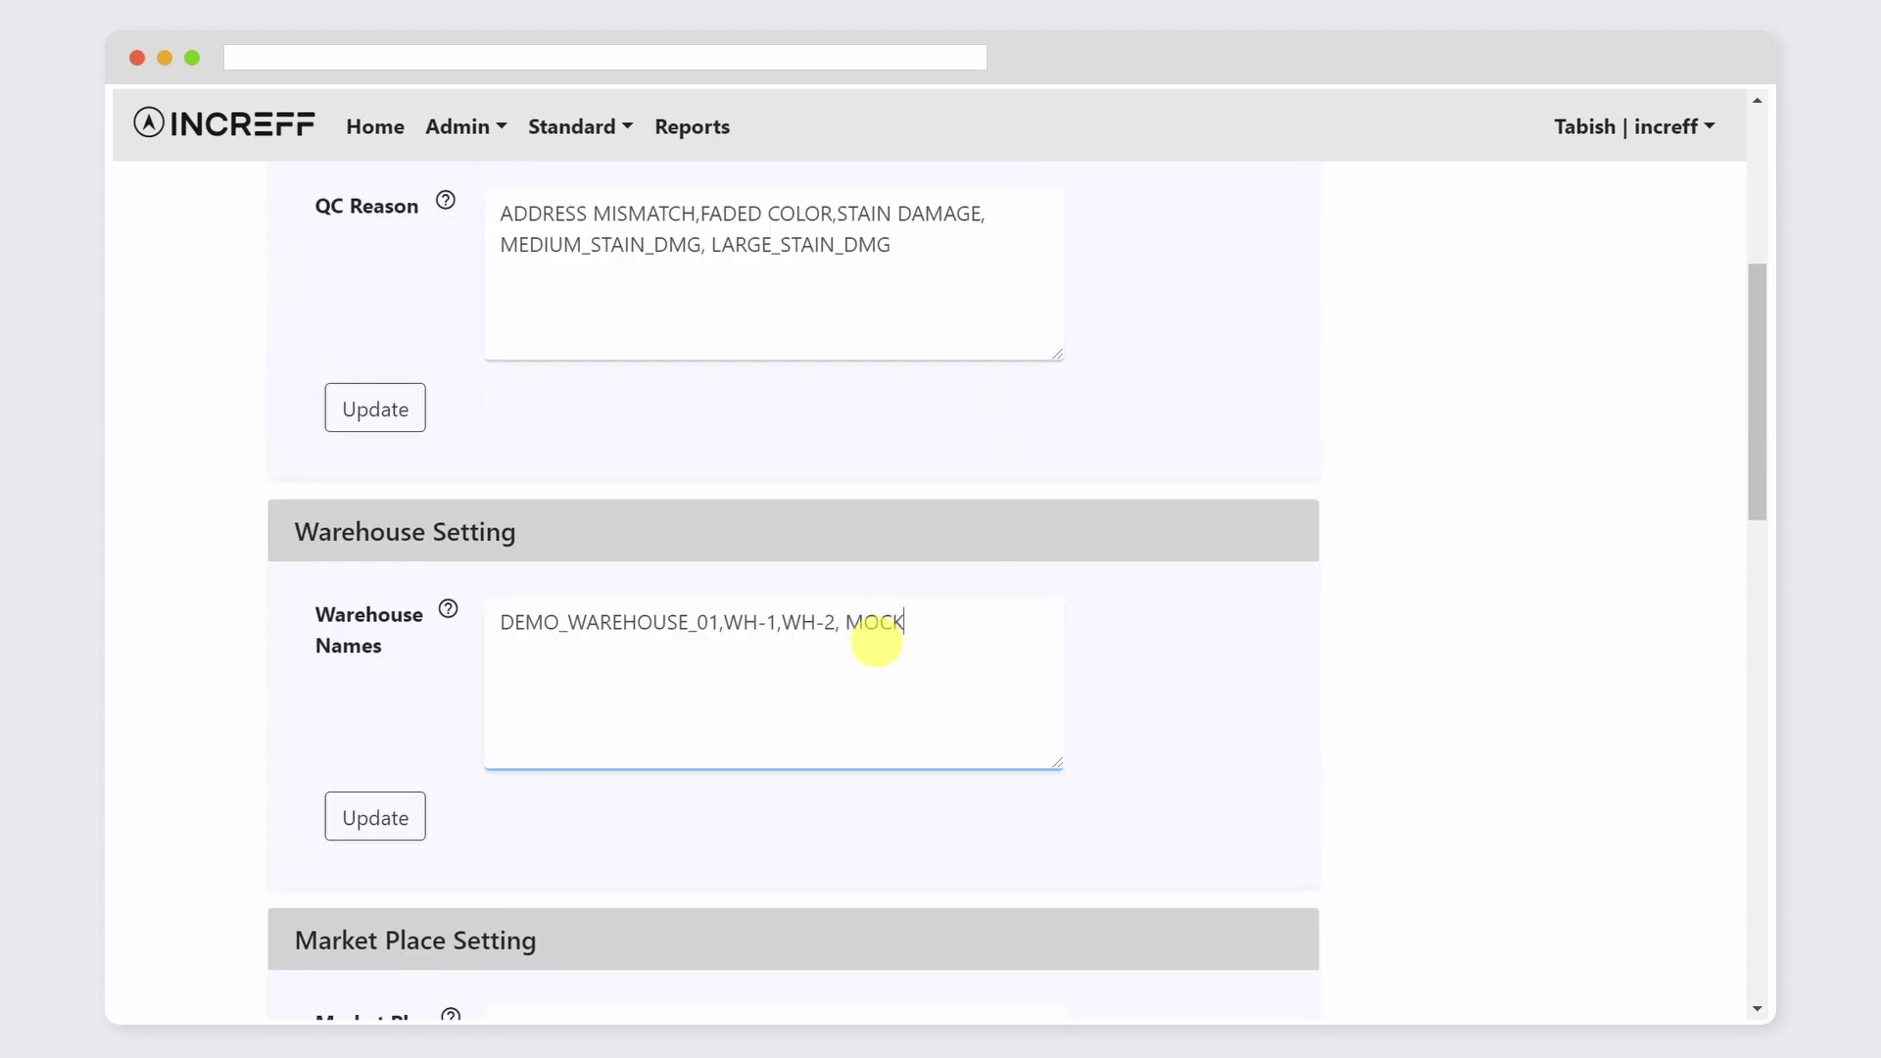
pyautogui.write('_INR_WAREHOUSE')
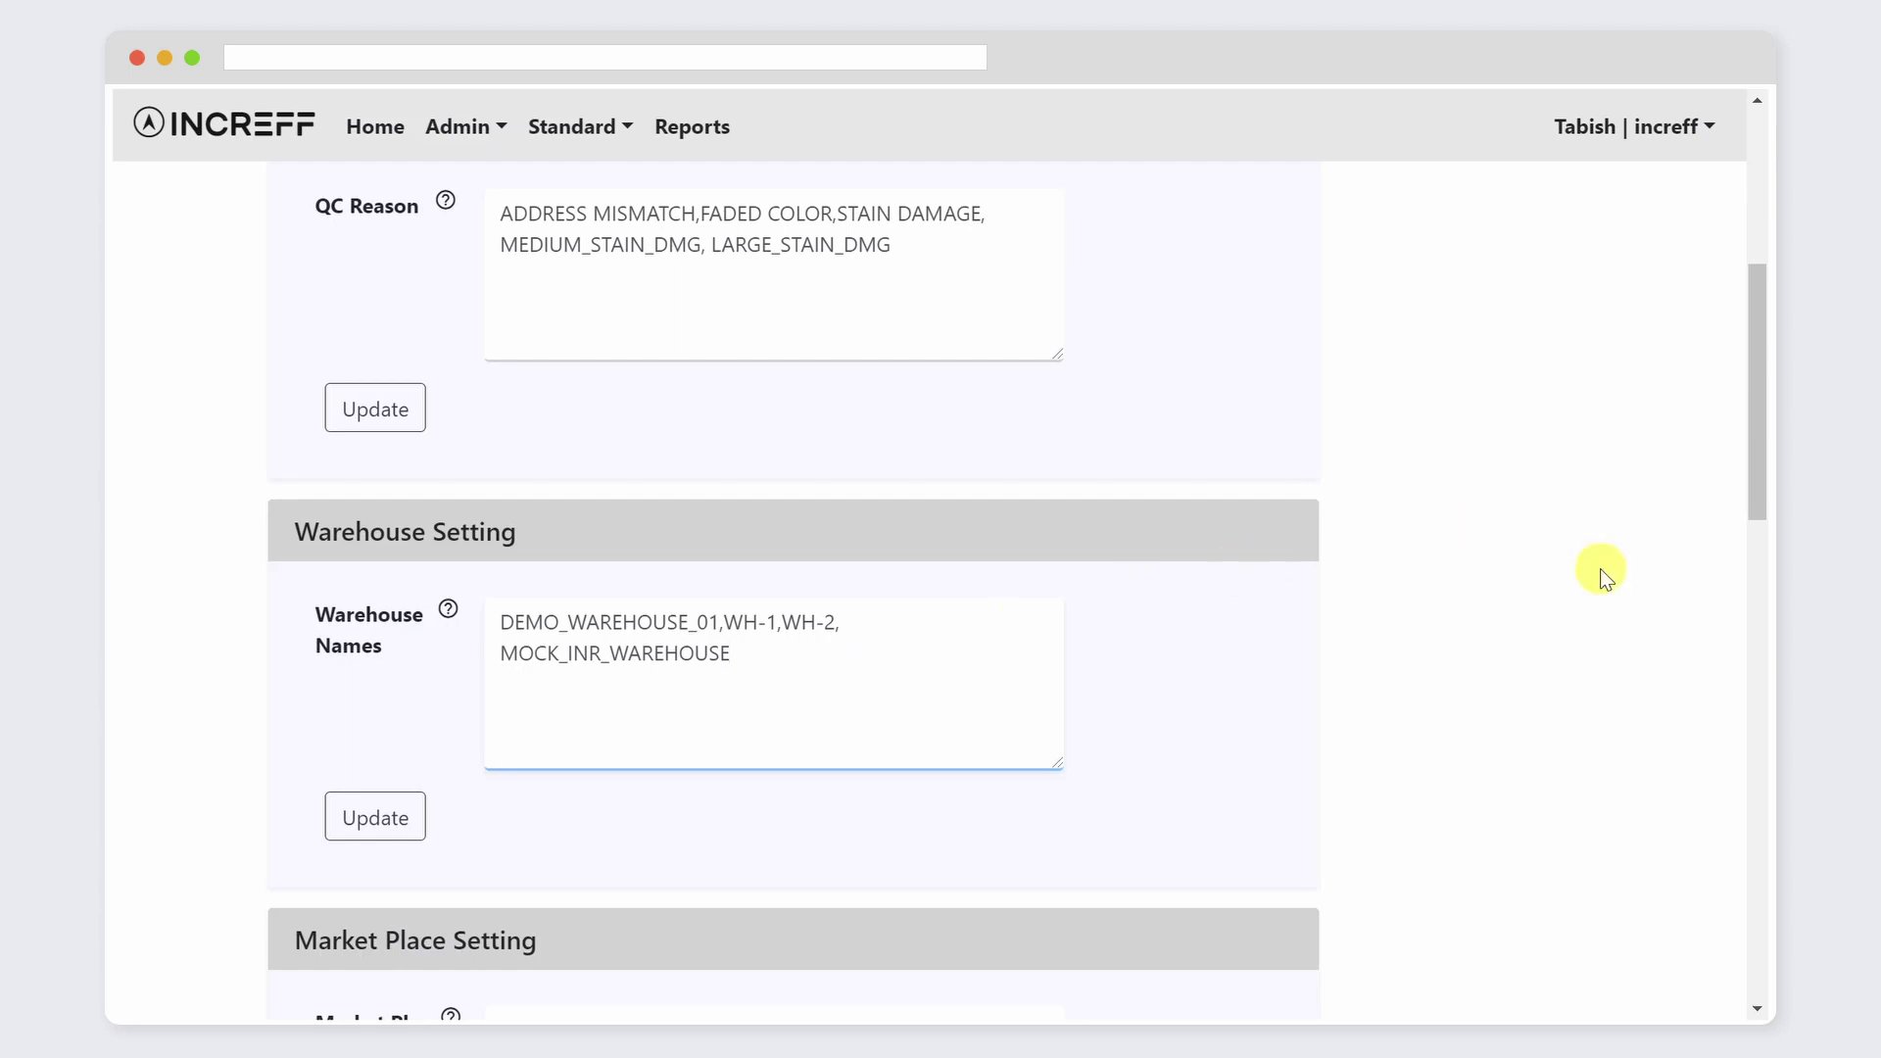
pyautogui.scroll(-4, 1600, 569)
pyautogui.click(938, 639)
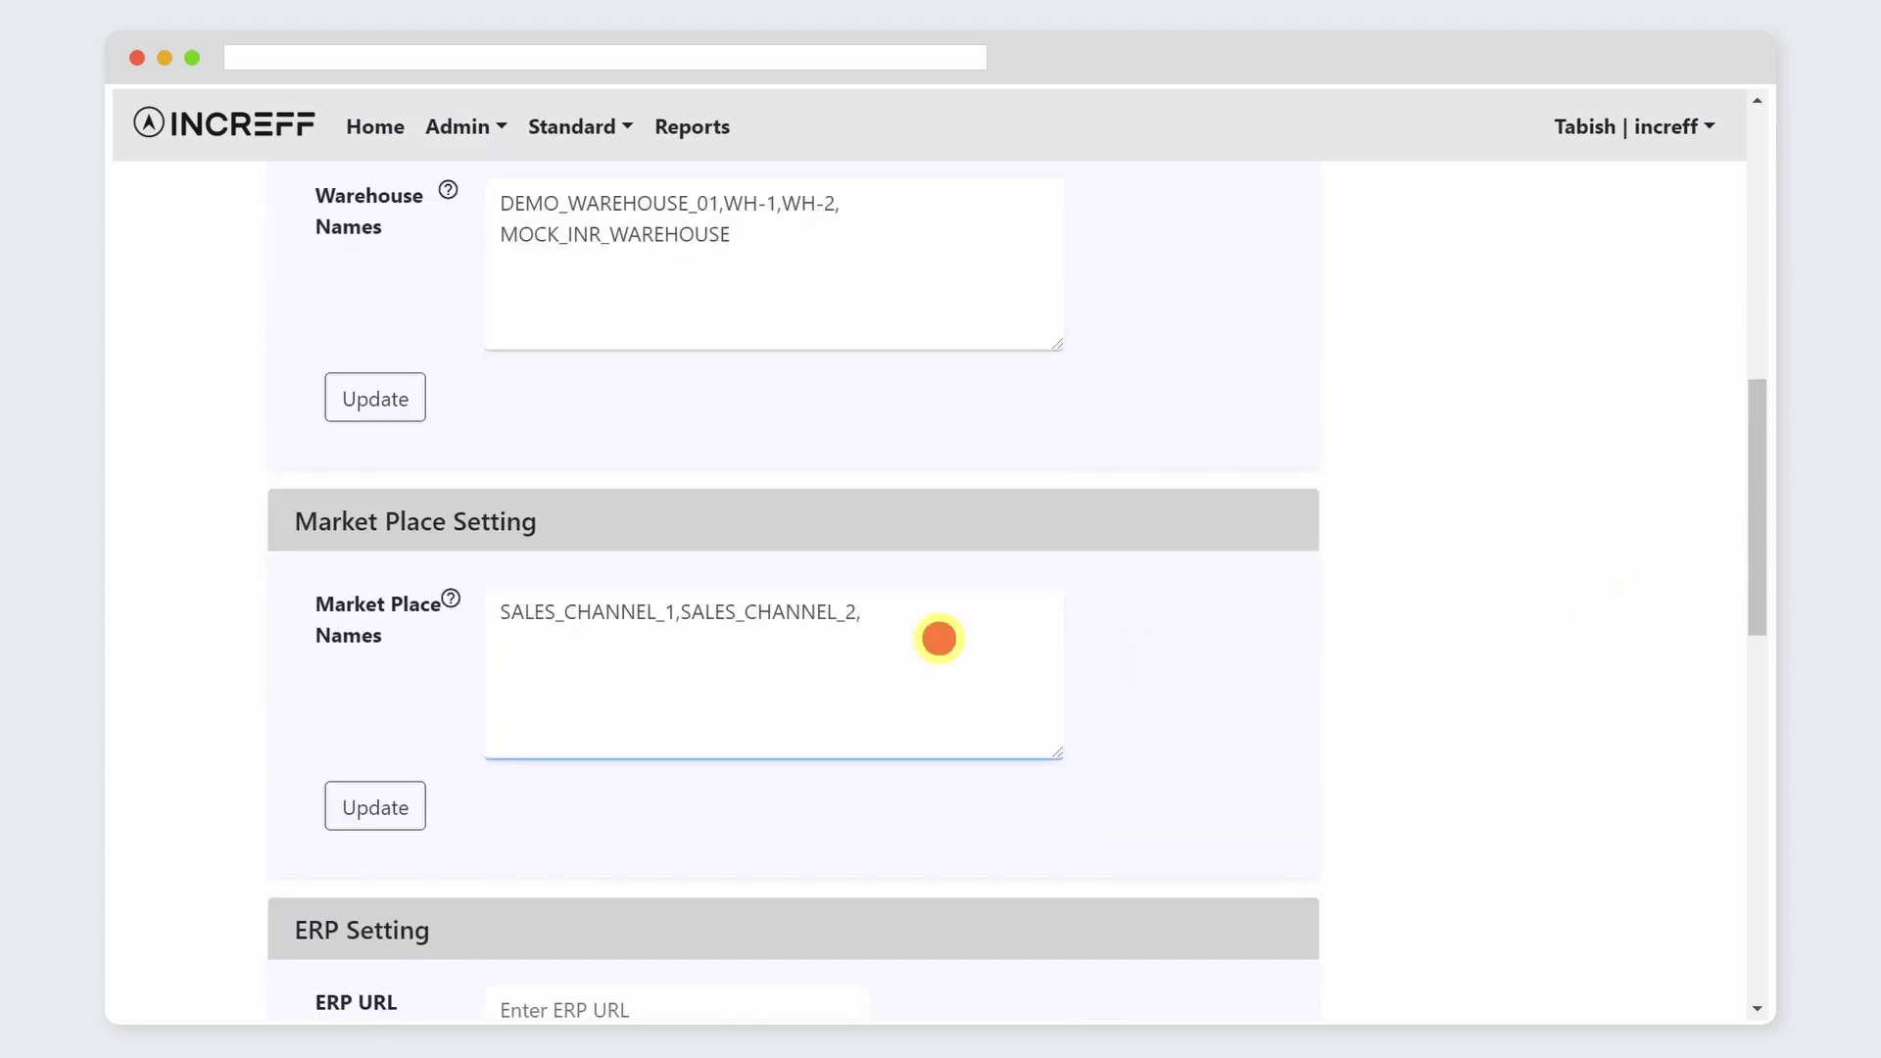
pyautogui.write(', EBO CHANNEL,')
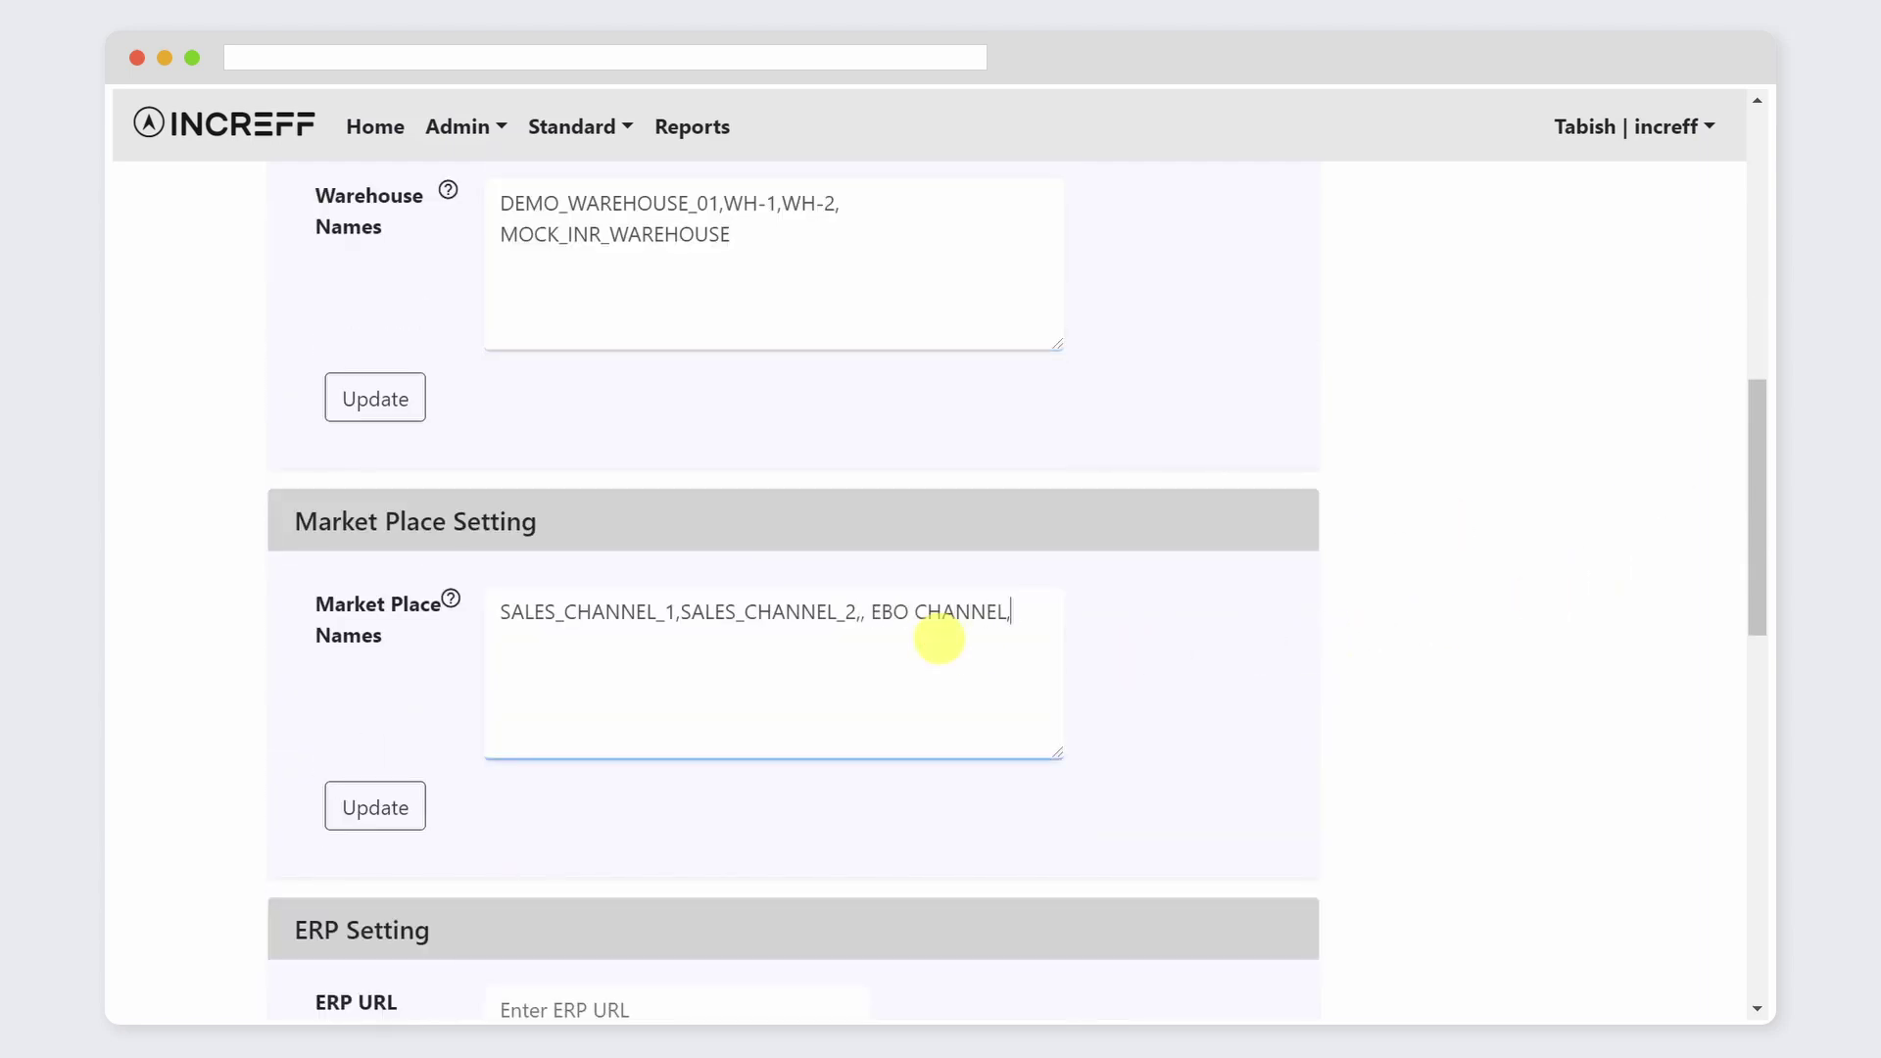
pyautogui.write(' MARKETPLACE_001')
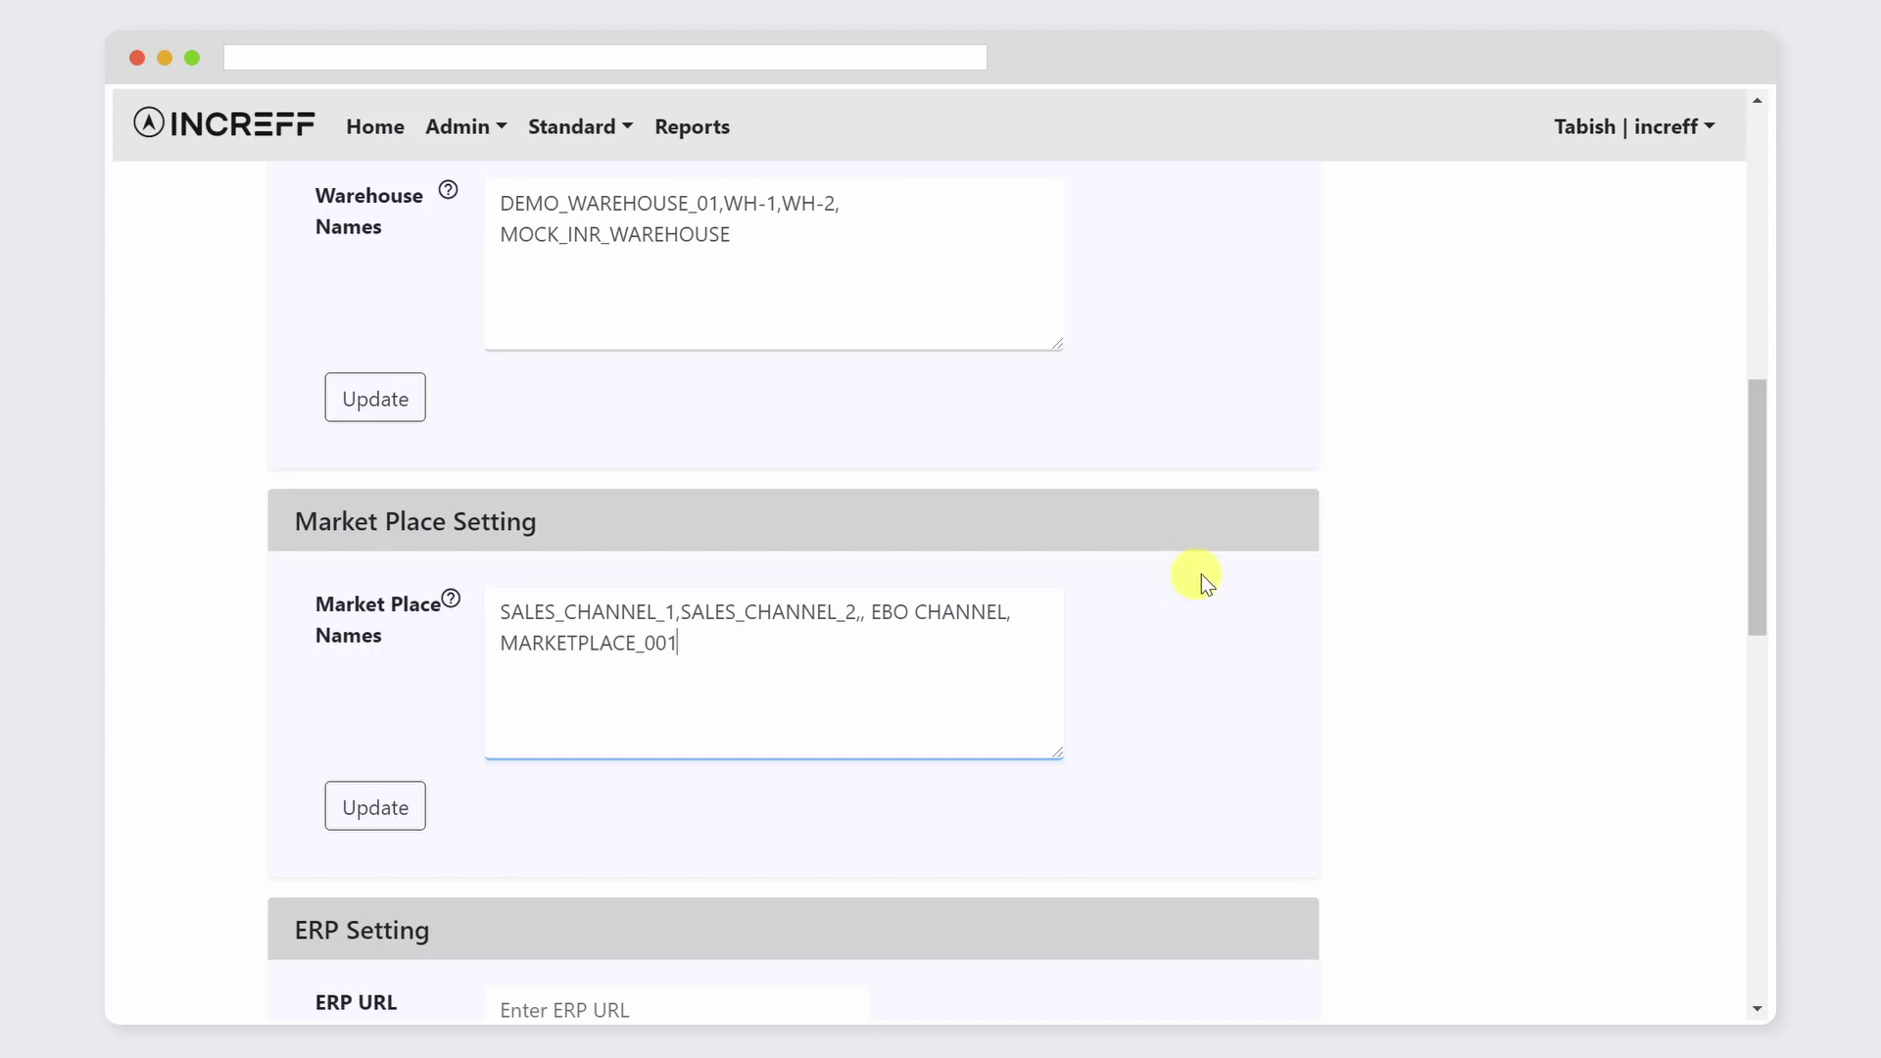
# Step: Fill in ERP URL testerp.com/client with the ERP username and password
pyautogui.scroll(-6, 1205, 580)
pyautogui.click(701, 443)
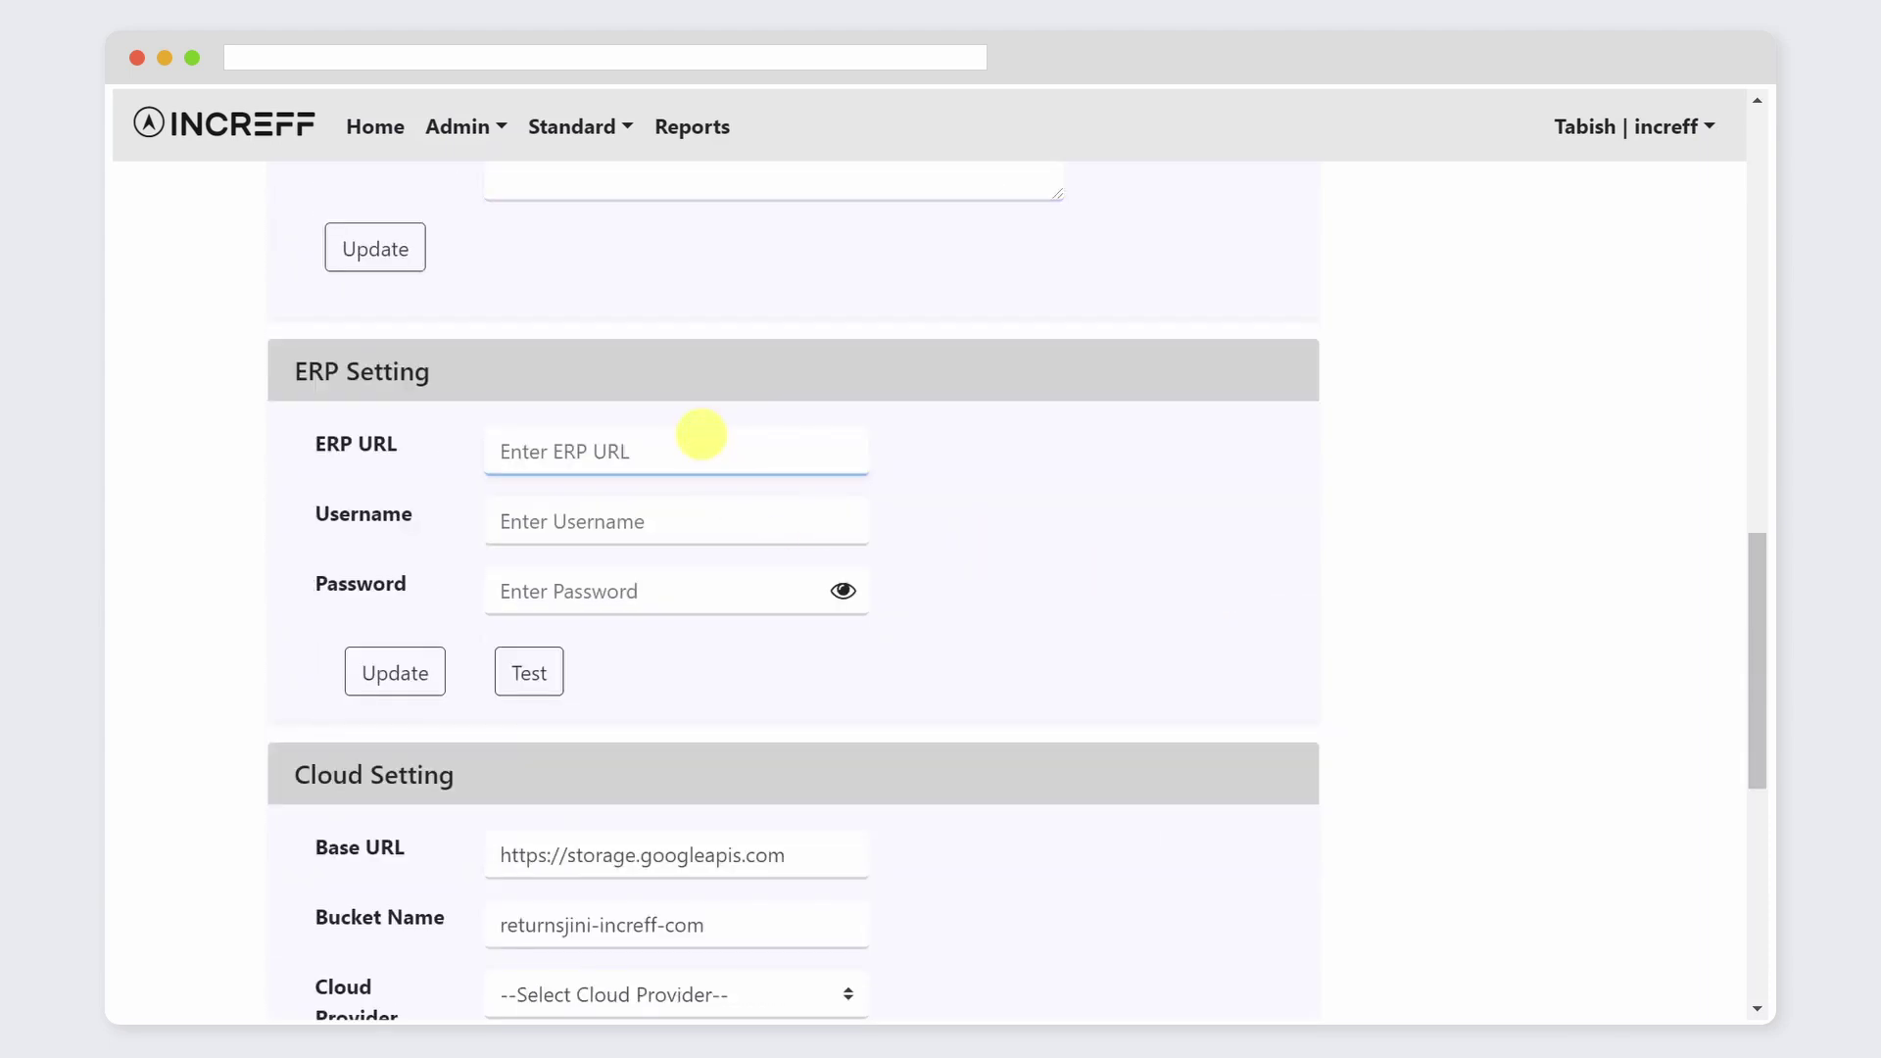
pyautogui.write('testerp.com/client_abc')
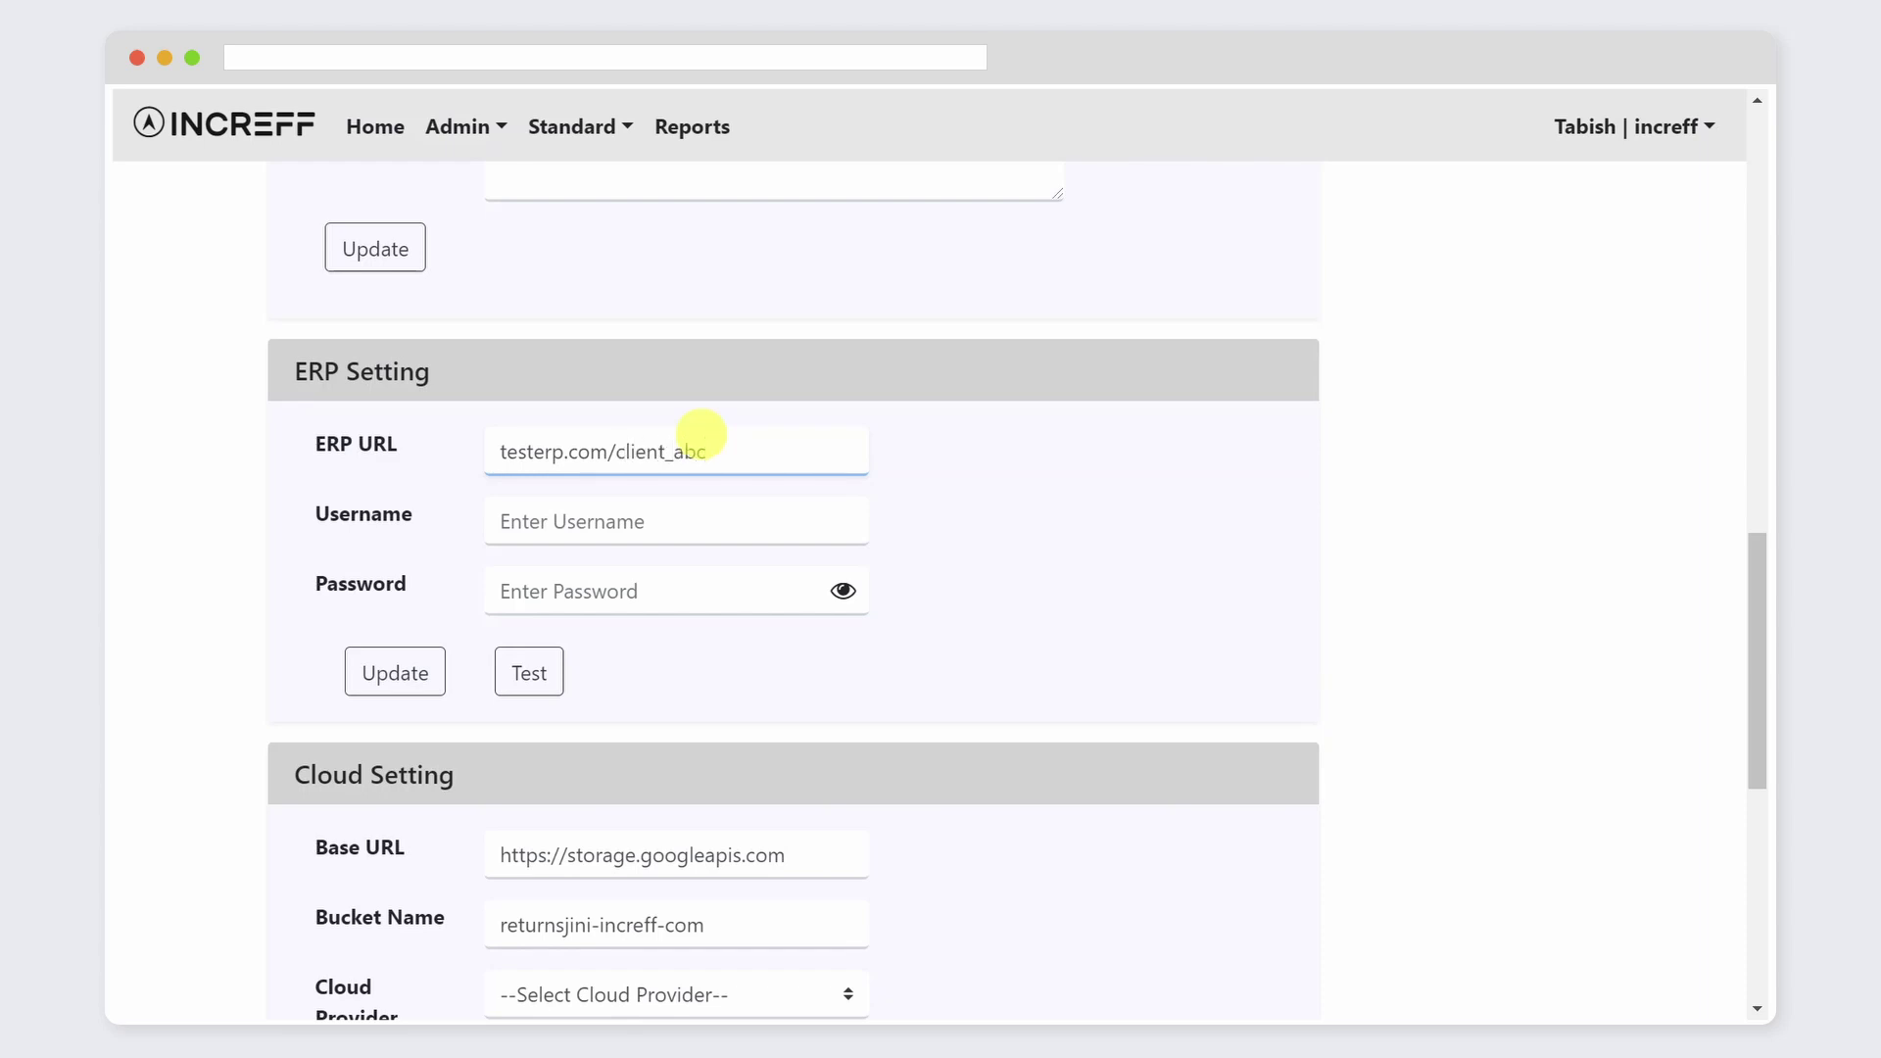
pyautogui.click(673, 509)
pyautogui.write('client_')
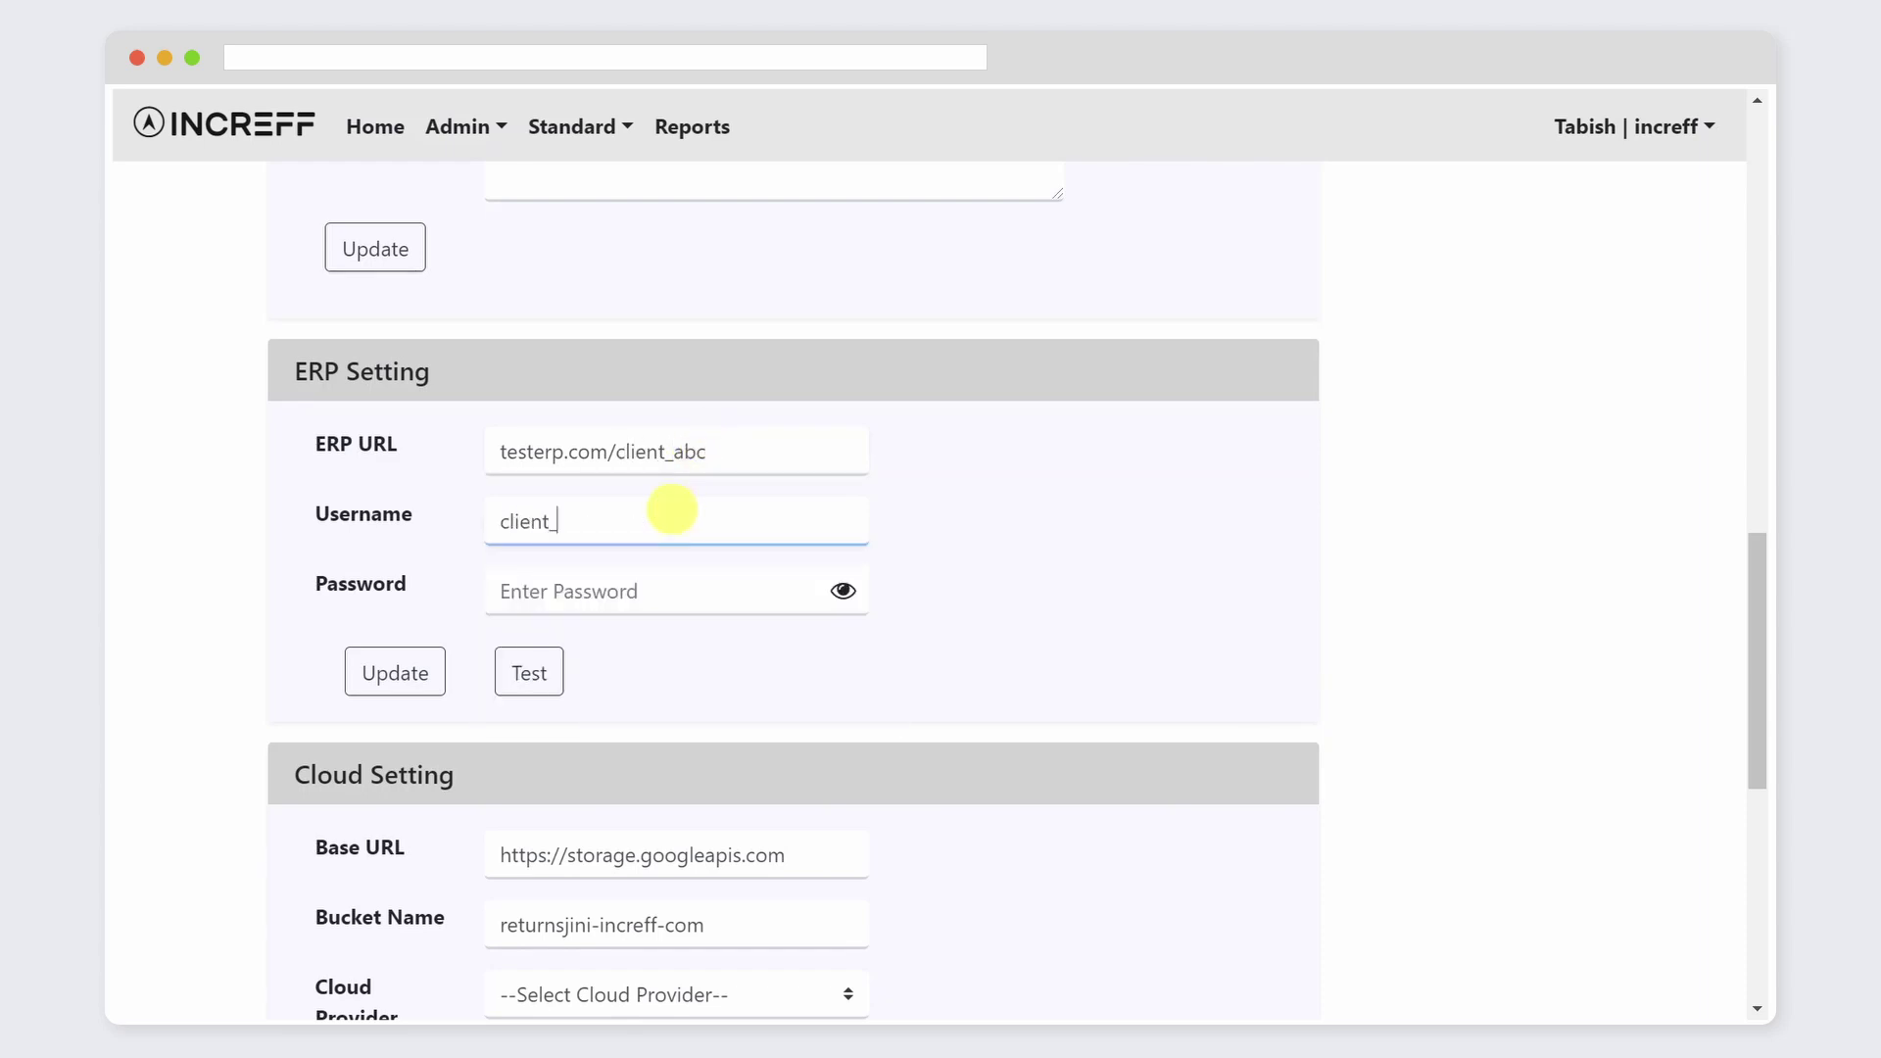
pyautogui.write('abc')
pyautogui.click(643, 591)
pyautogui.write('abc@123')
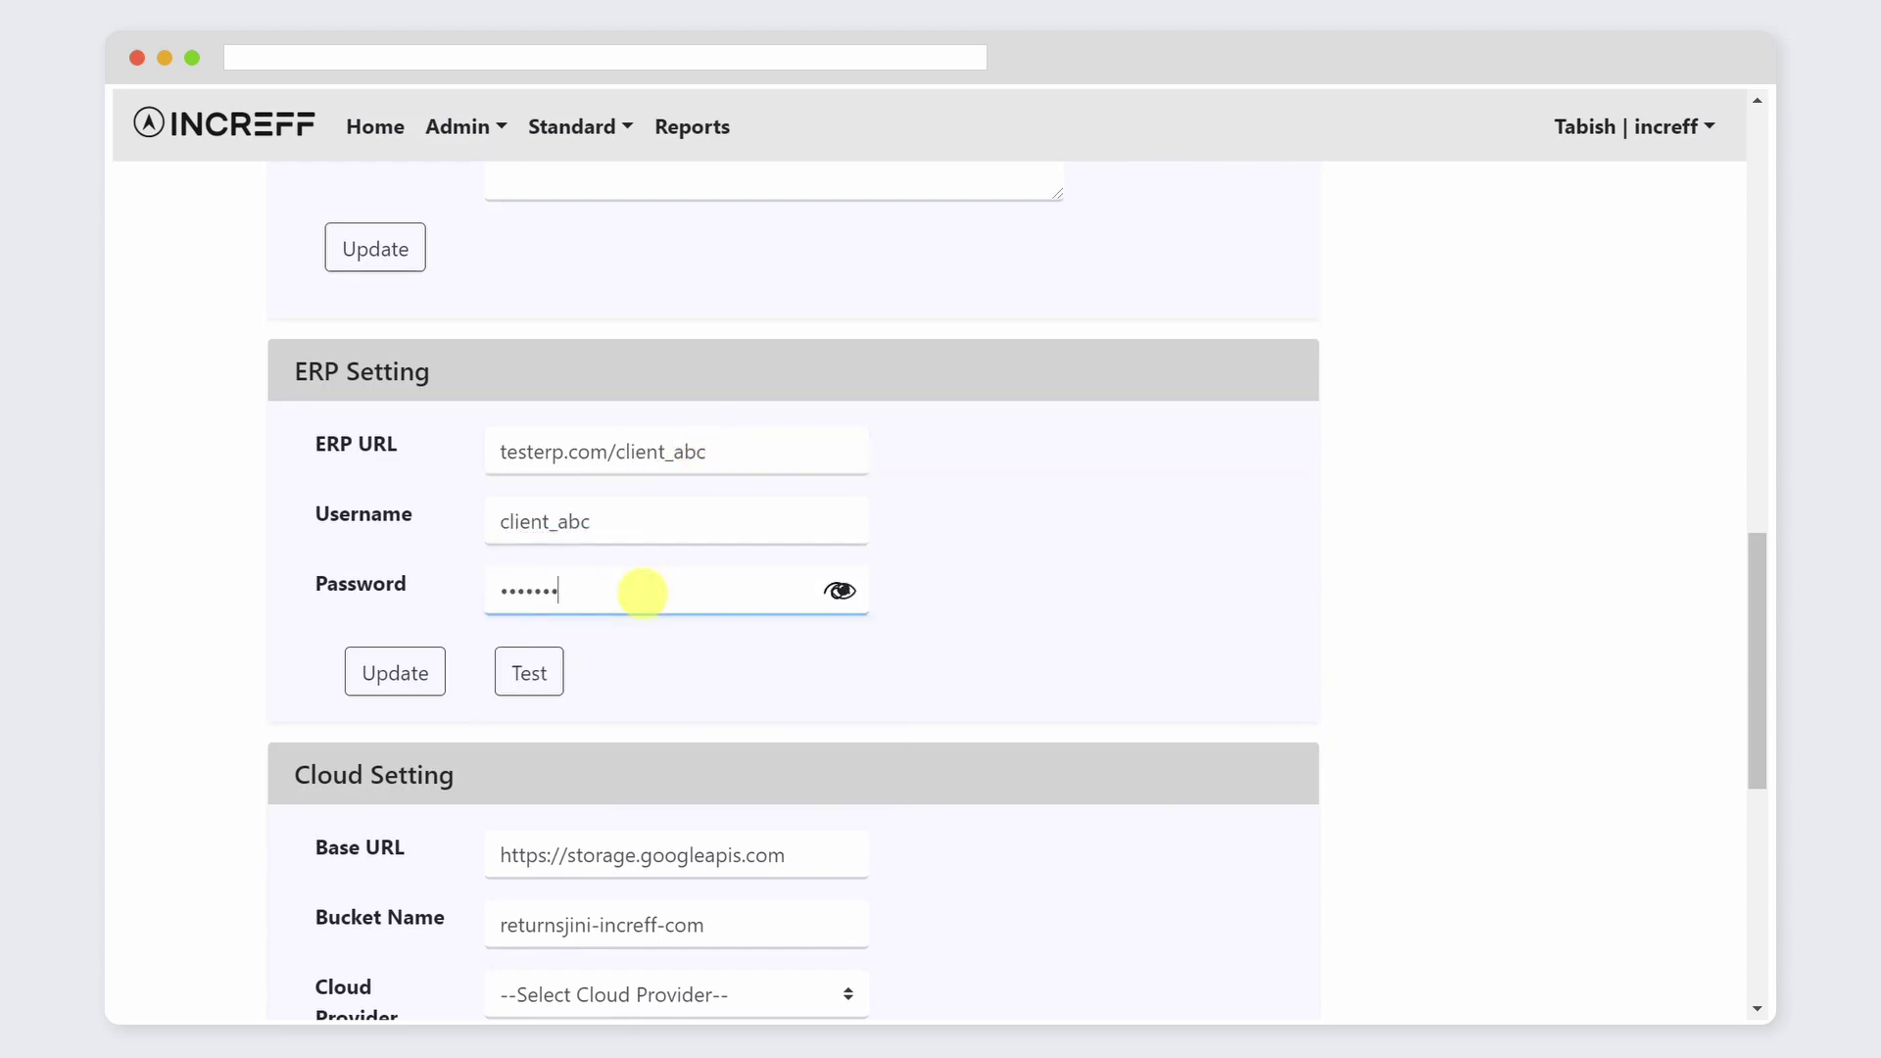
pyautogui.moveTo(1756, 569); pyautogui.dragTo(1755, 819)
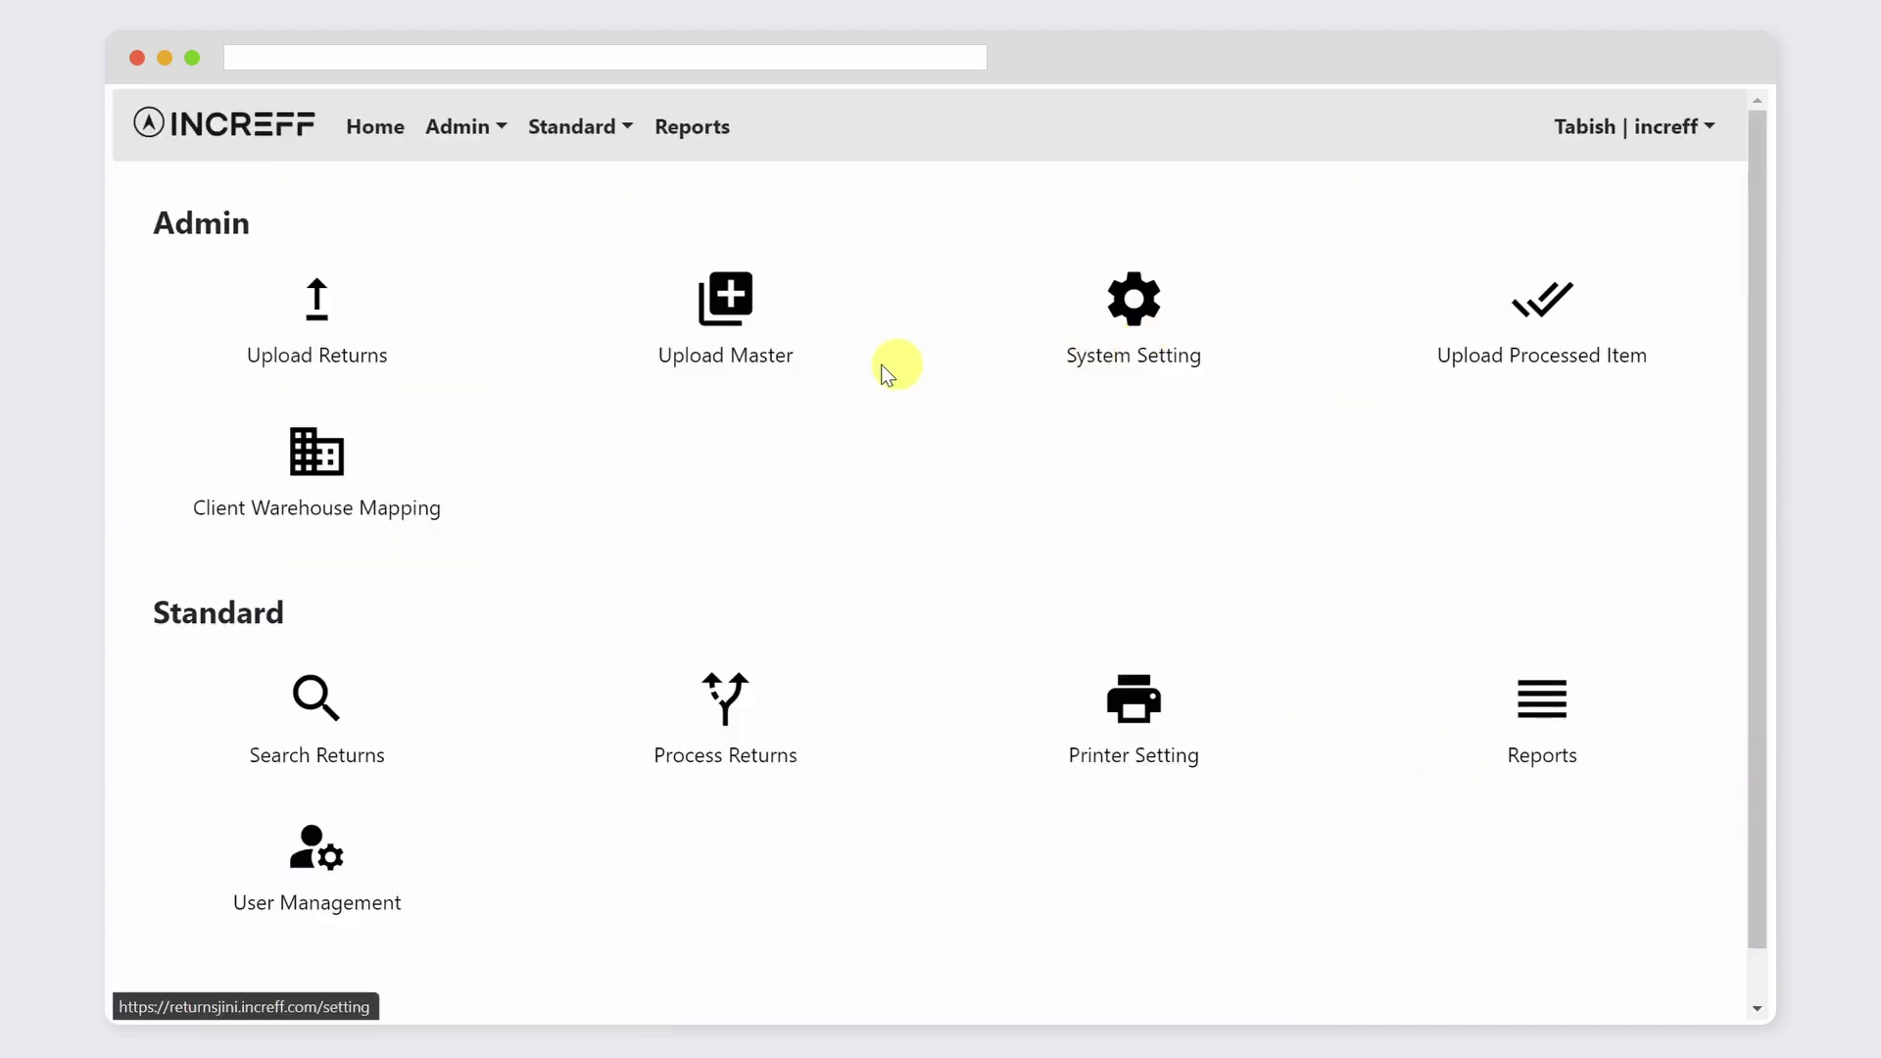
# Step: Upload sample-master-data-upload.csv from the returnsjini csvs folder as INCR_MOCK_CLIENT's master data
pyautogui.click(726, 312)
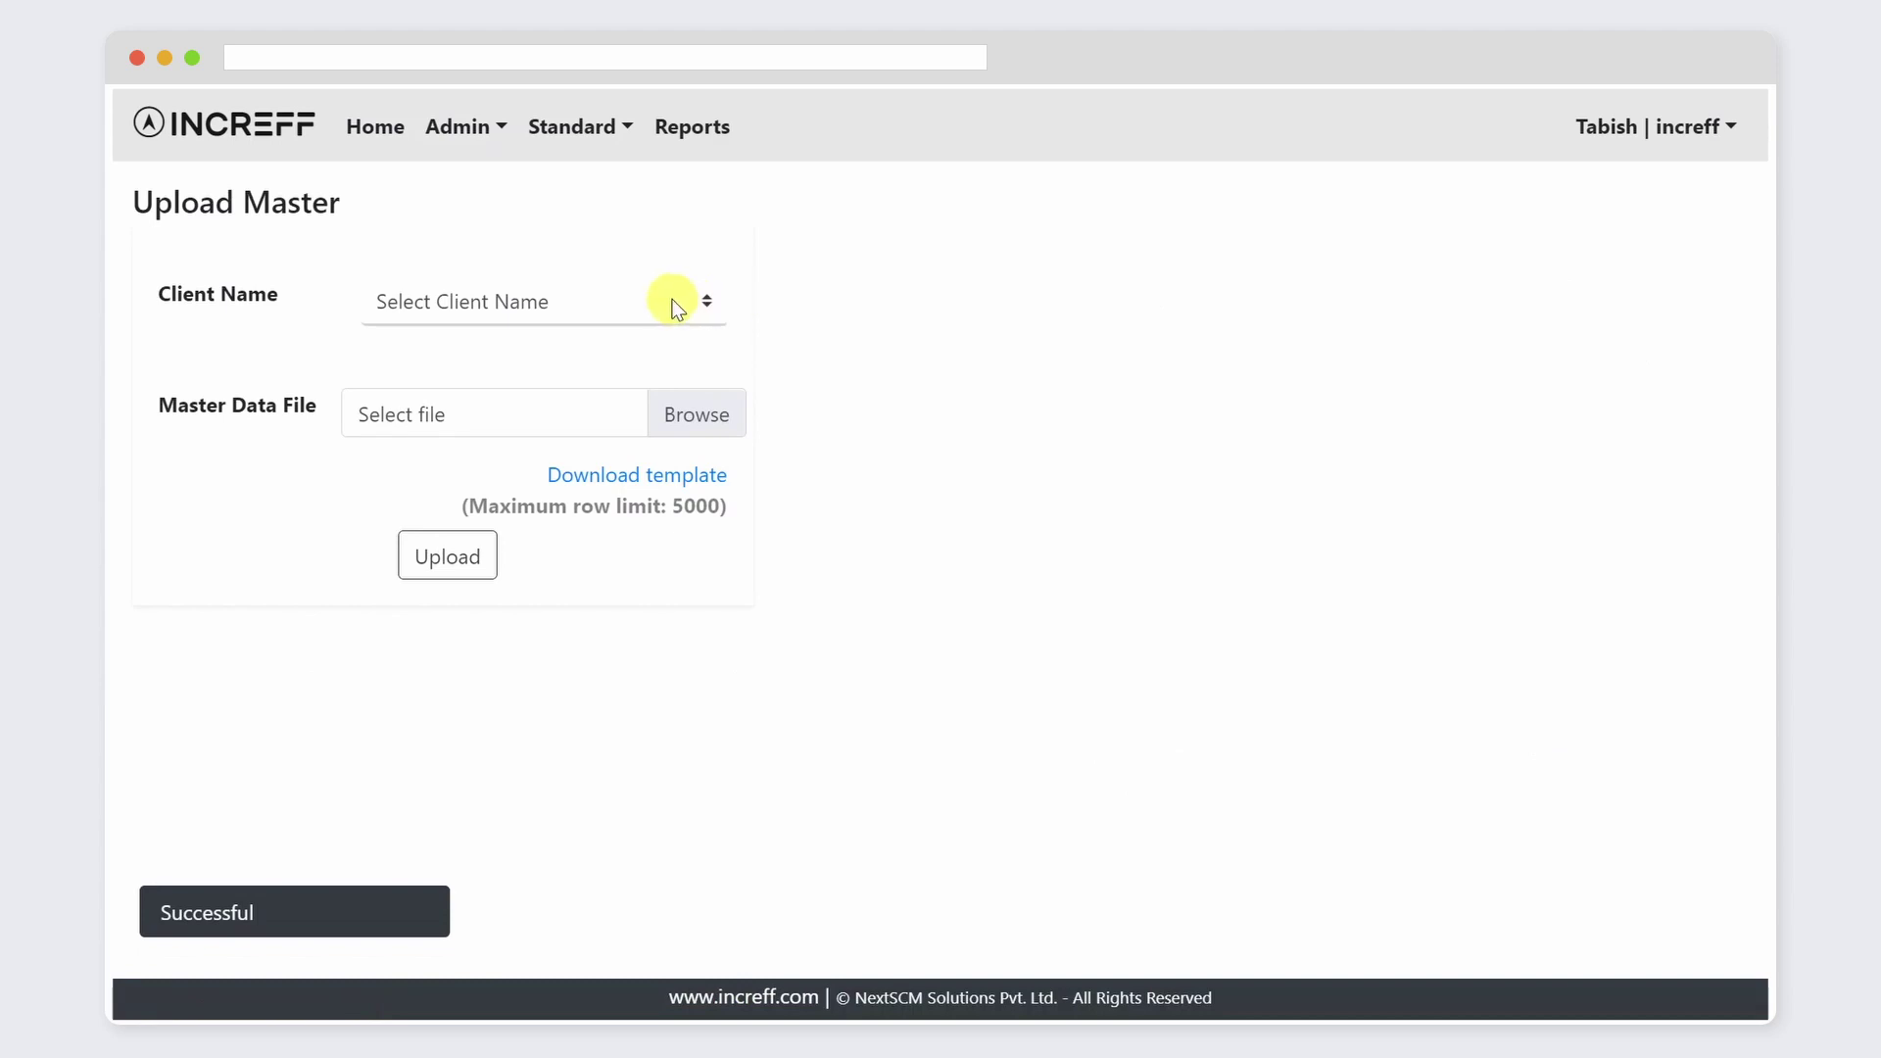
pyautogui.click(672, 299)
pyautogui.click(606, 490)
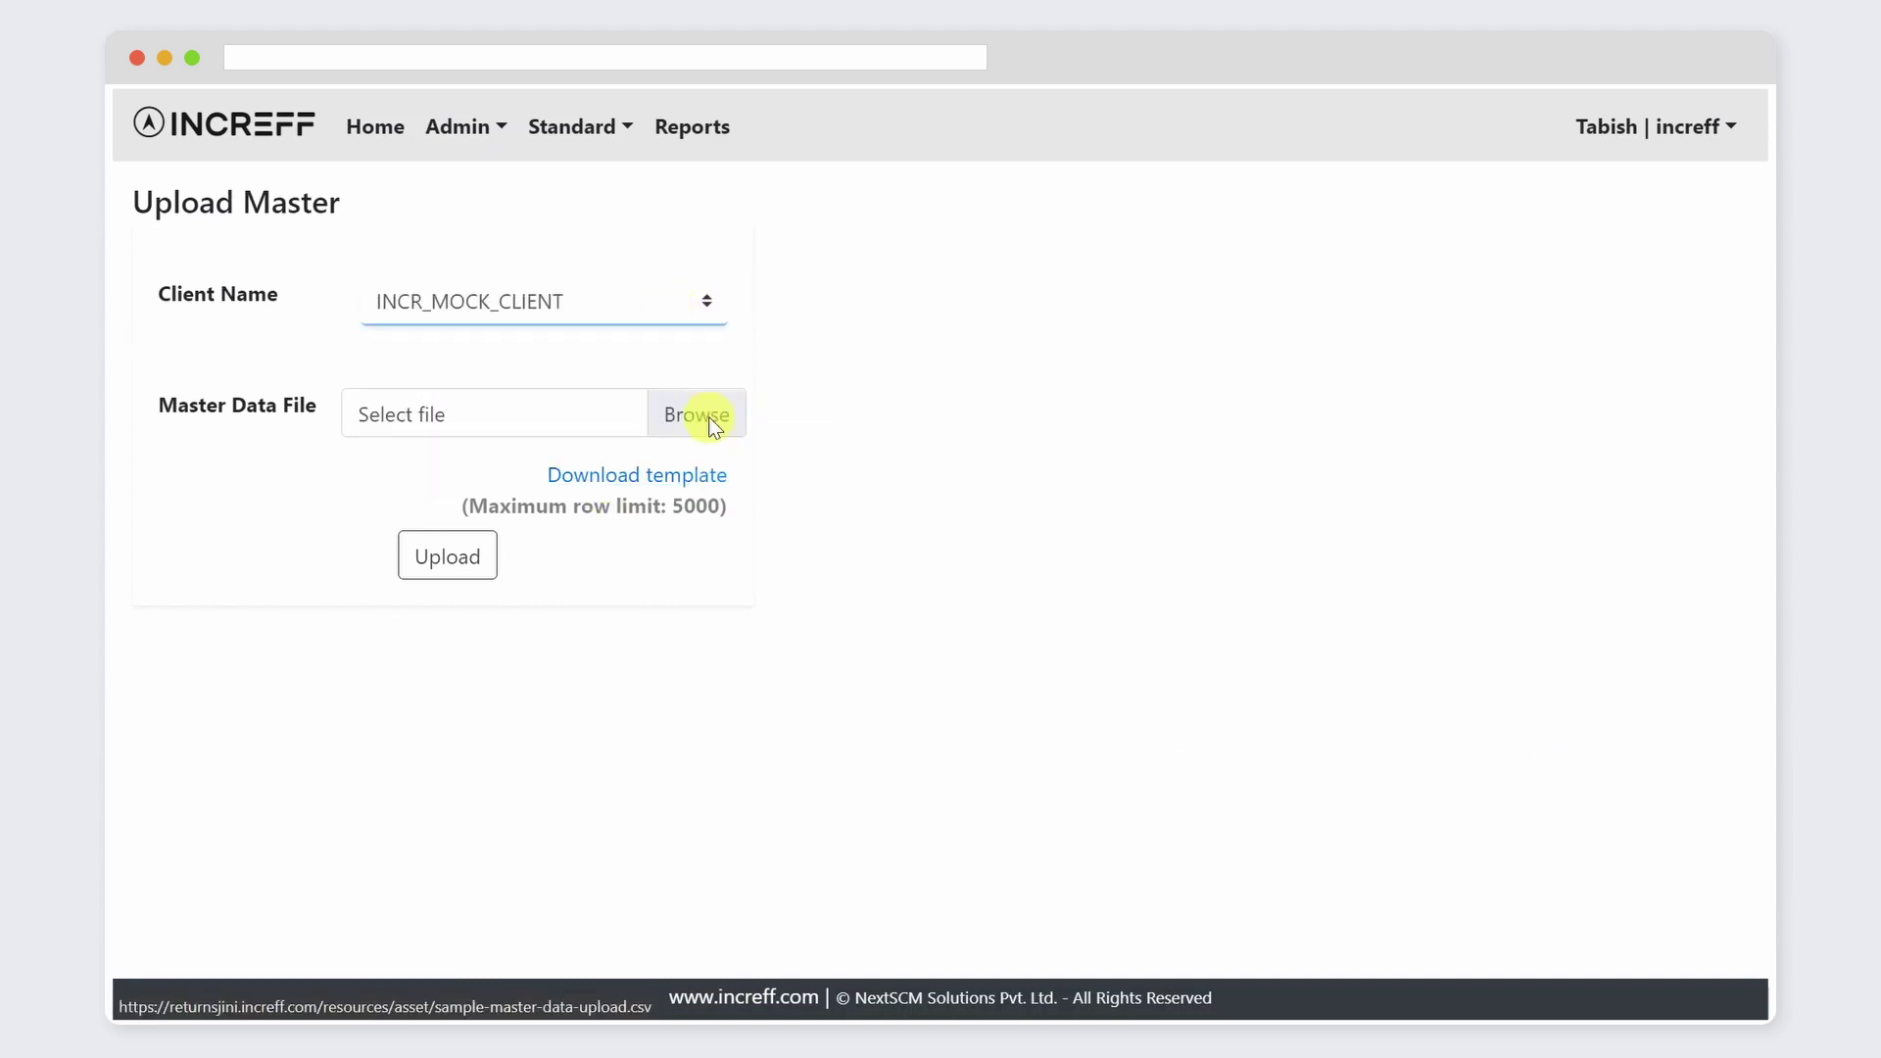
pyautogui.click(708, 416)
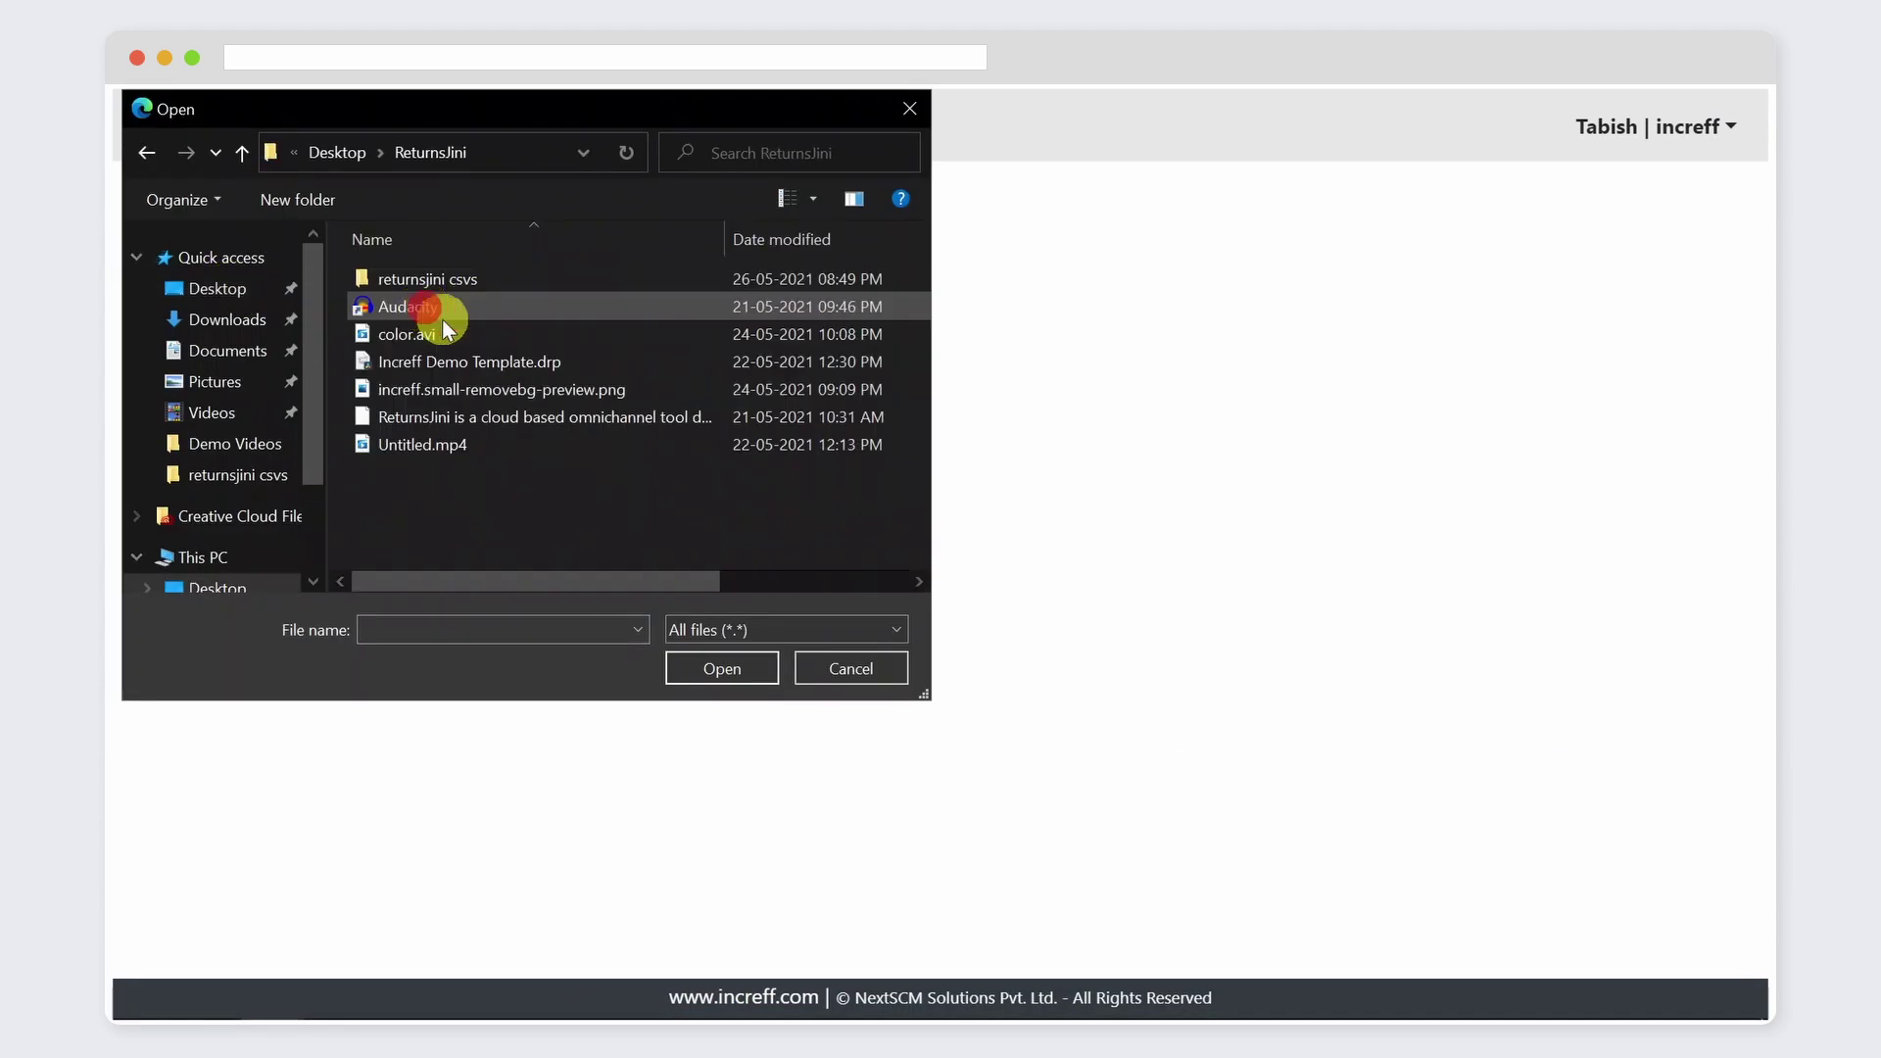
pyautogui.doubleClick(443, 320)
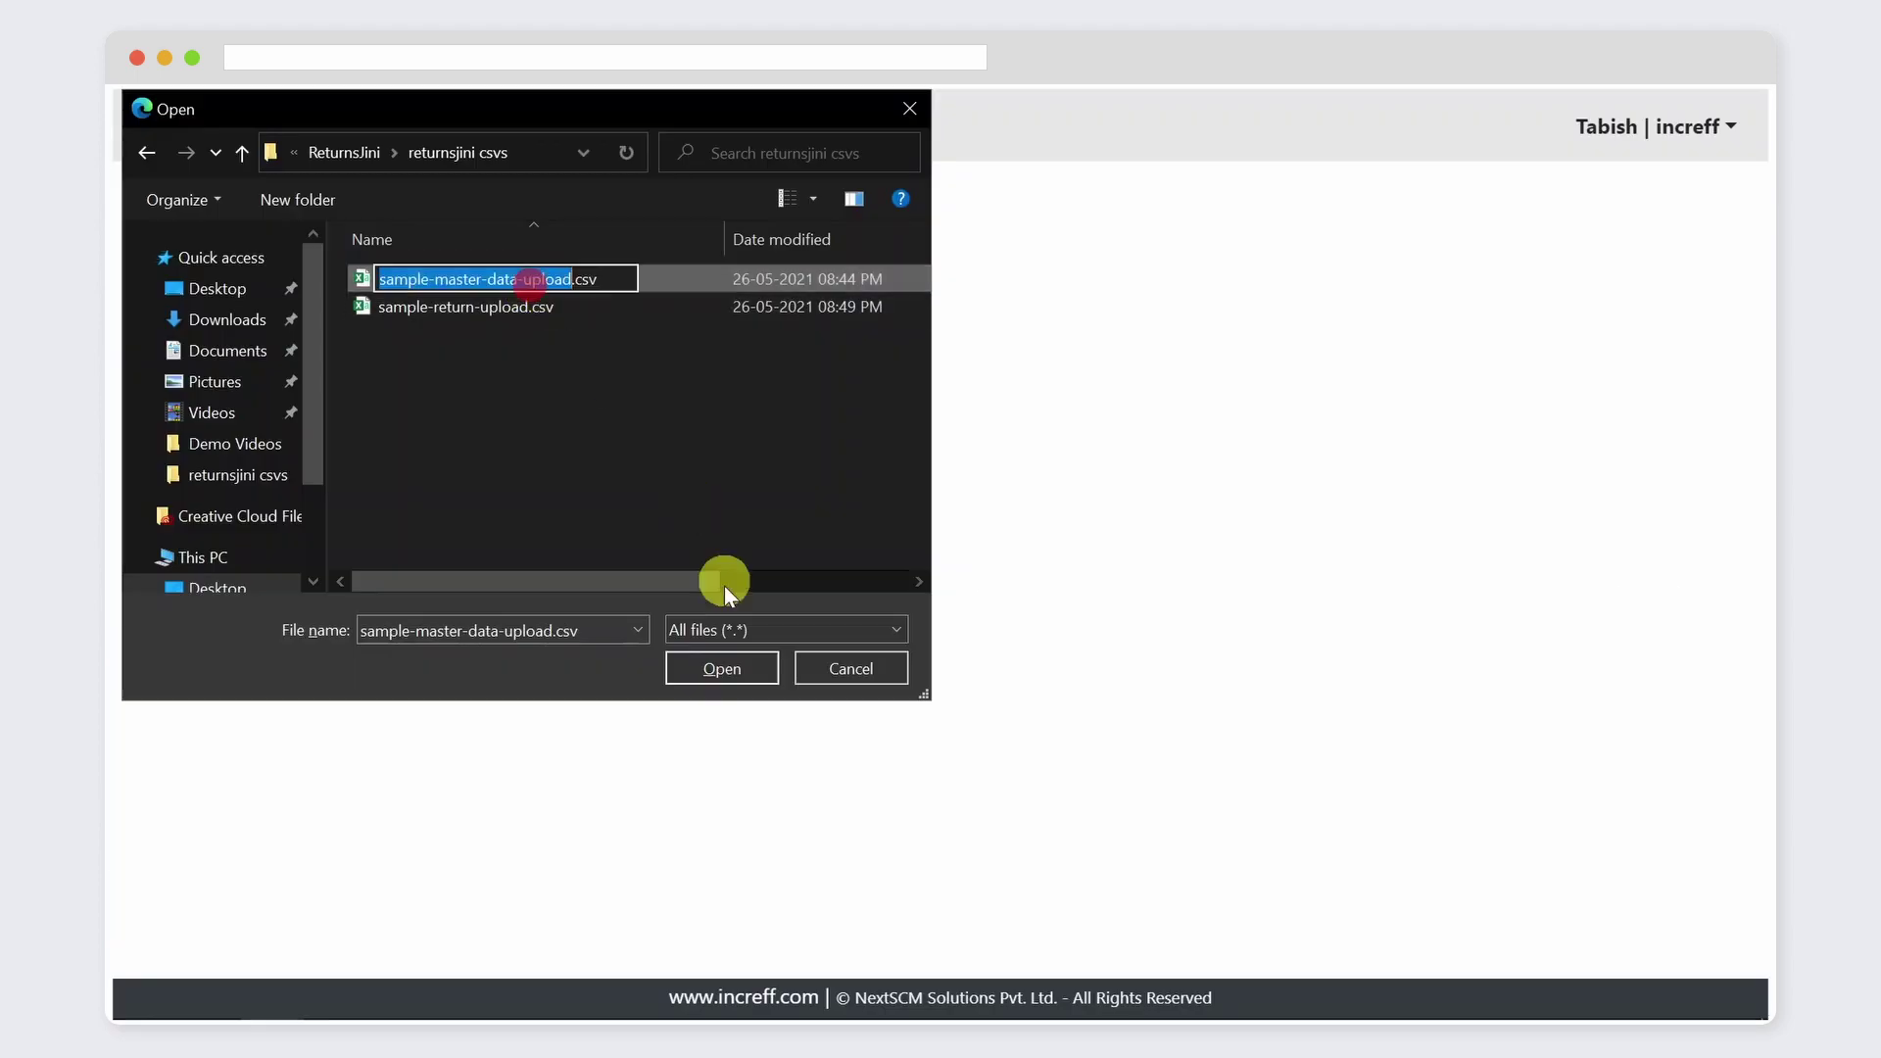
pyautogui.click(746, 678)
pyautogui.click(451, 557)
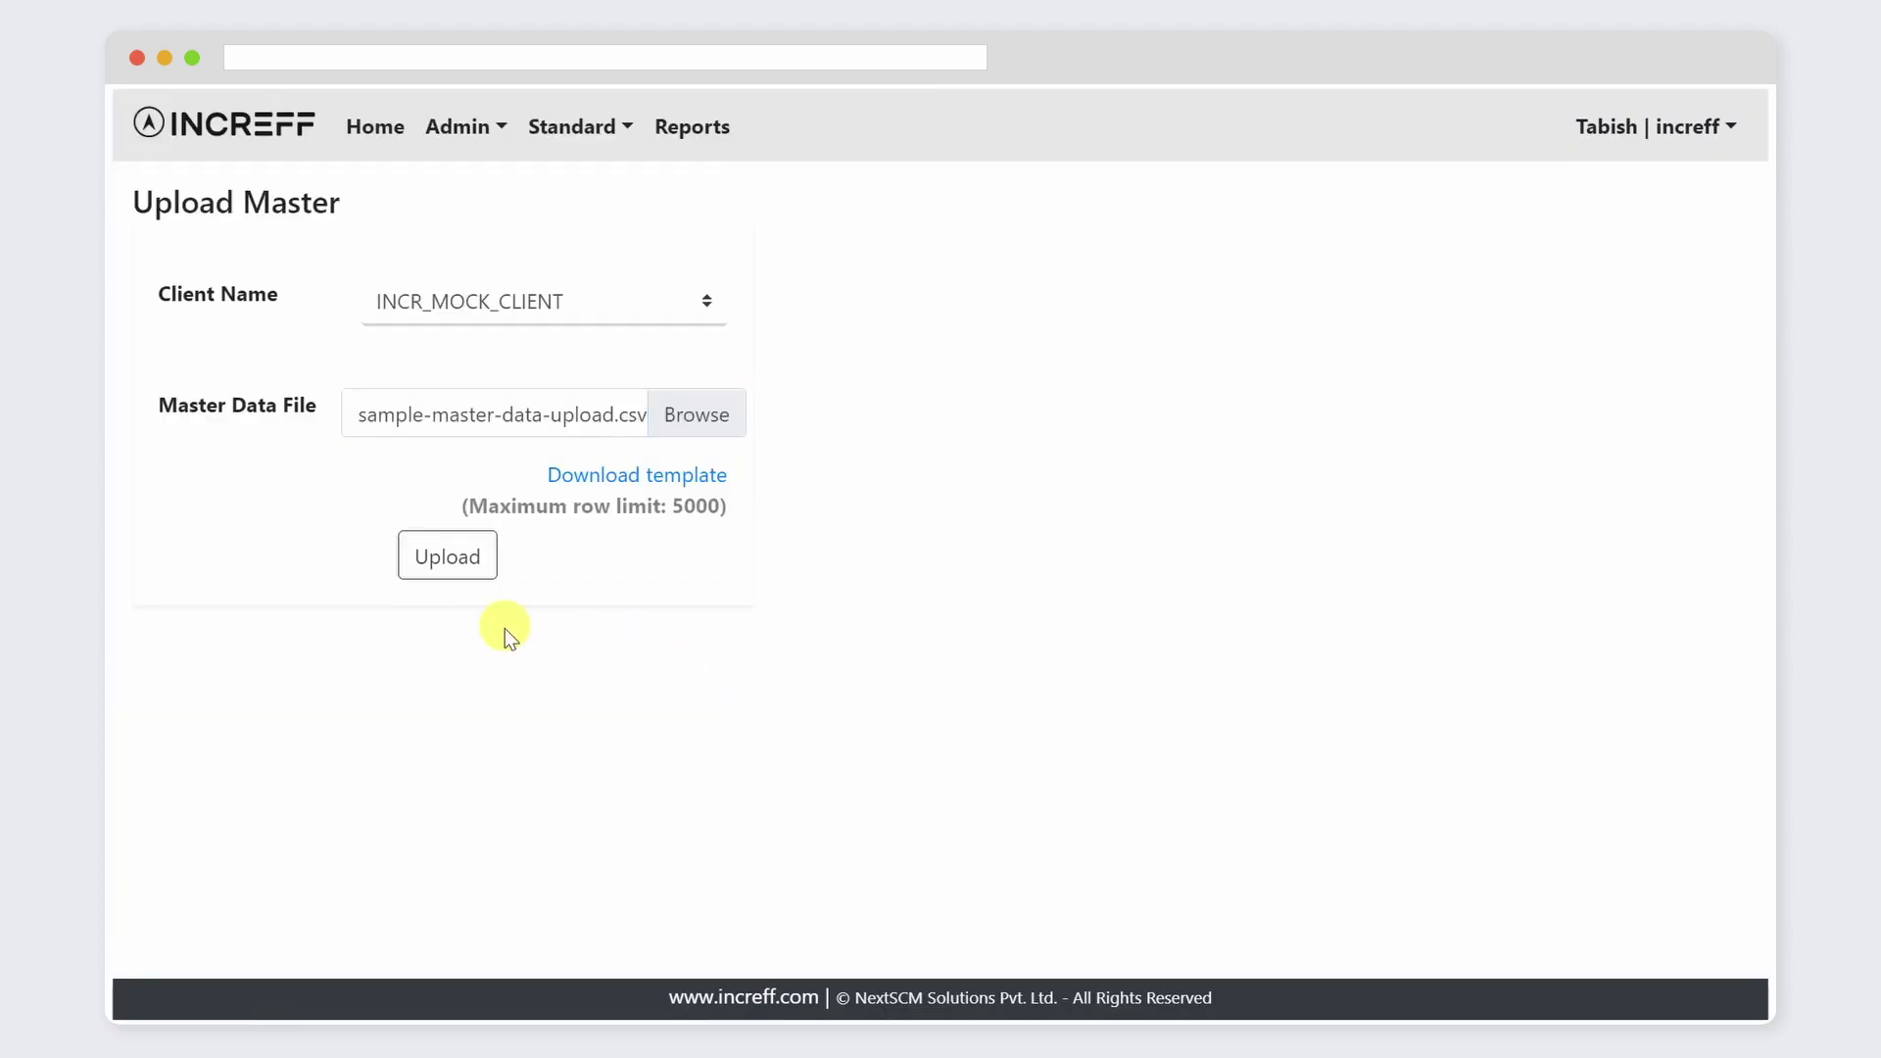
pyautogui.hscroll(-5, 533, 644)
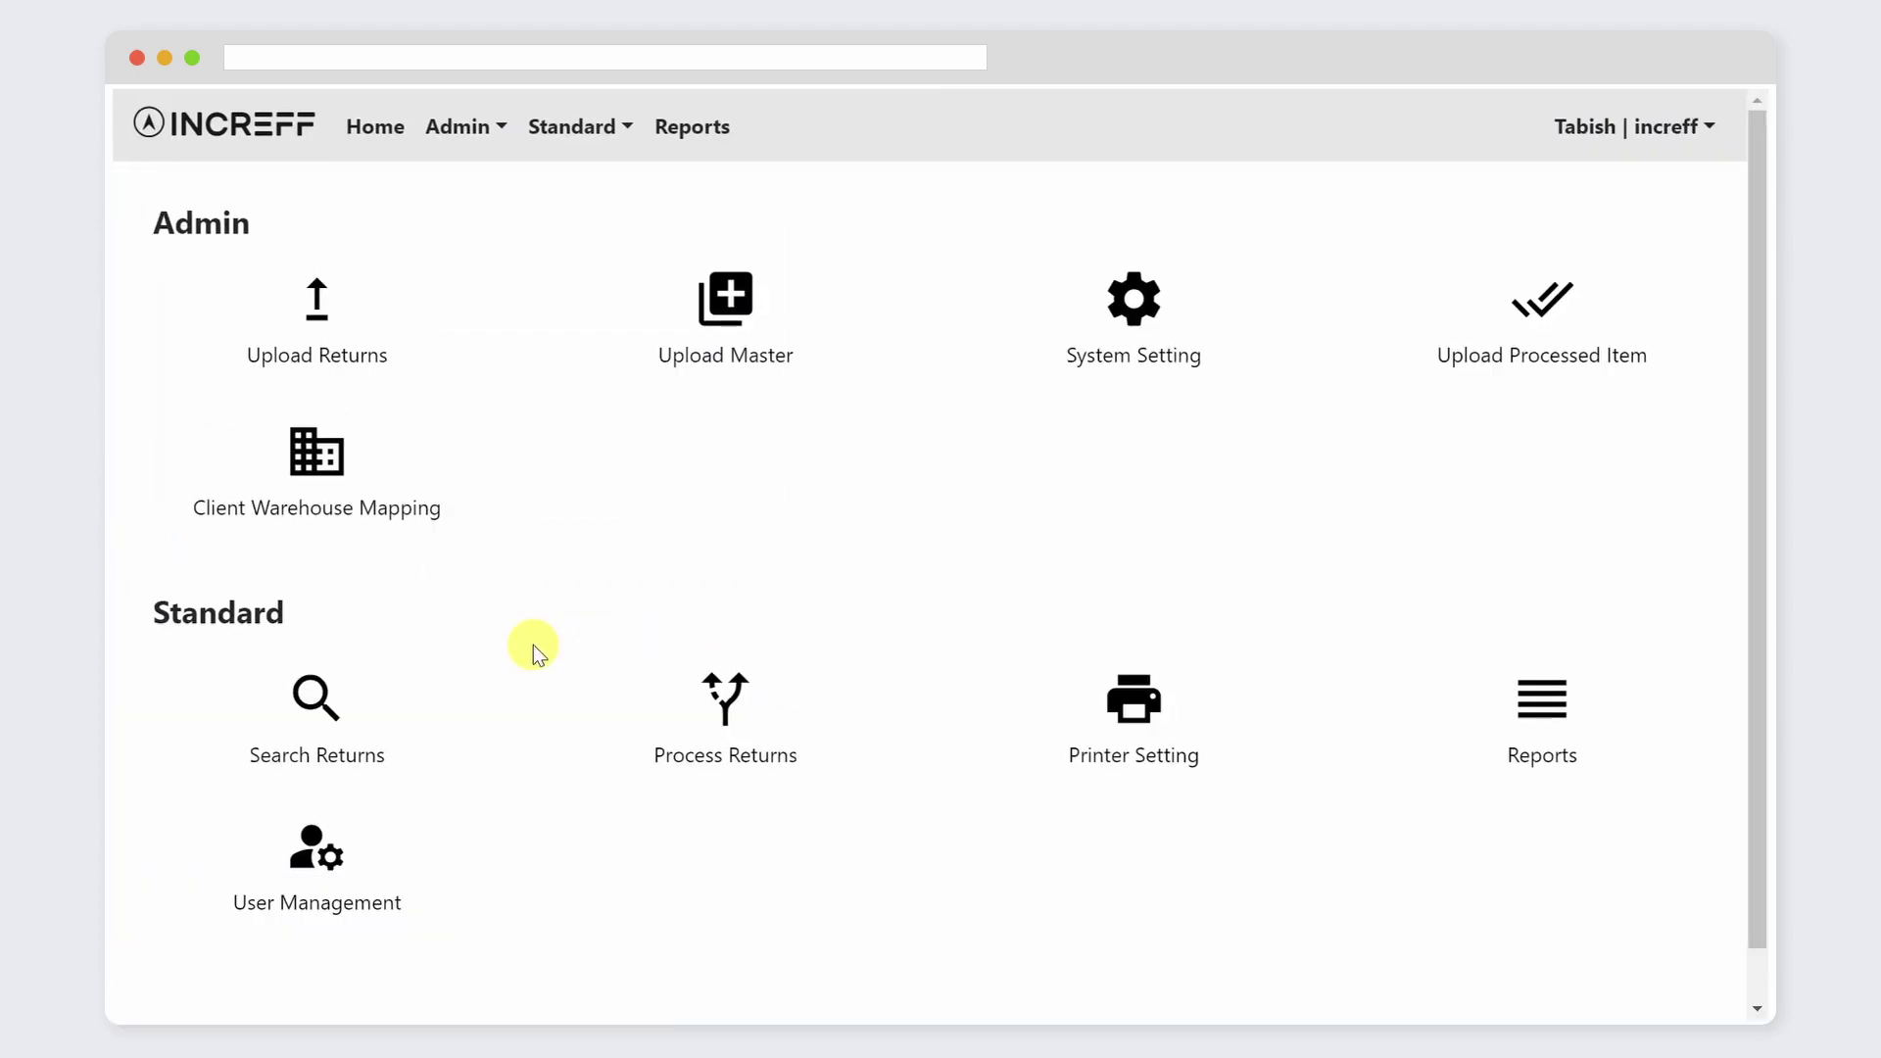
# Step: Upload sample-return-upload.csv as returns for marketplace SALES_CHANNEL_1 and client INCR_MOCK_CLIENT
pyautogui.click(318, 319)
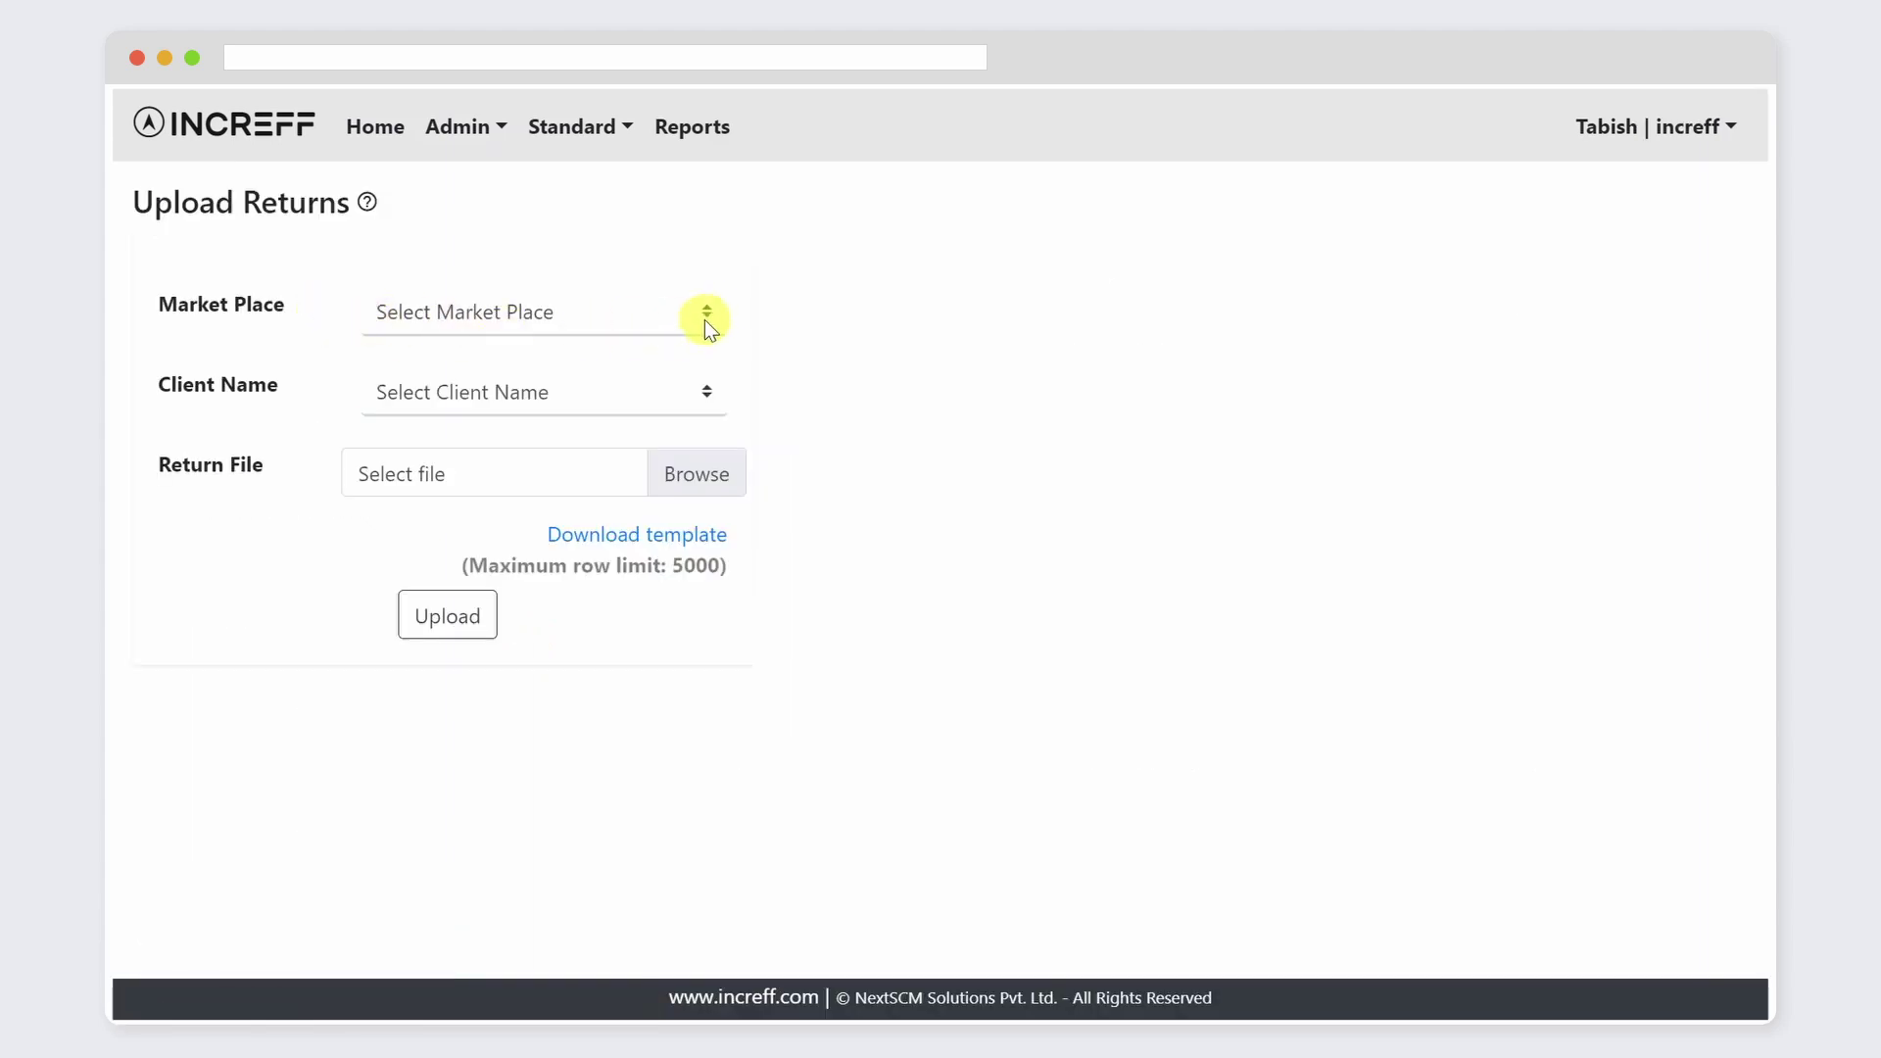
pyautogui.click(707, 323)
pyautogui.click(695, 416)
pyautogui.click(696, 394)
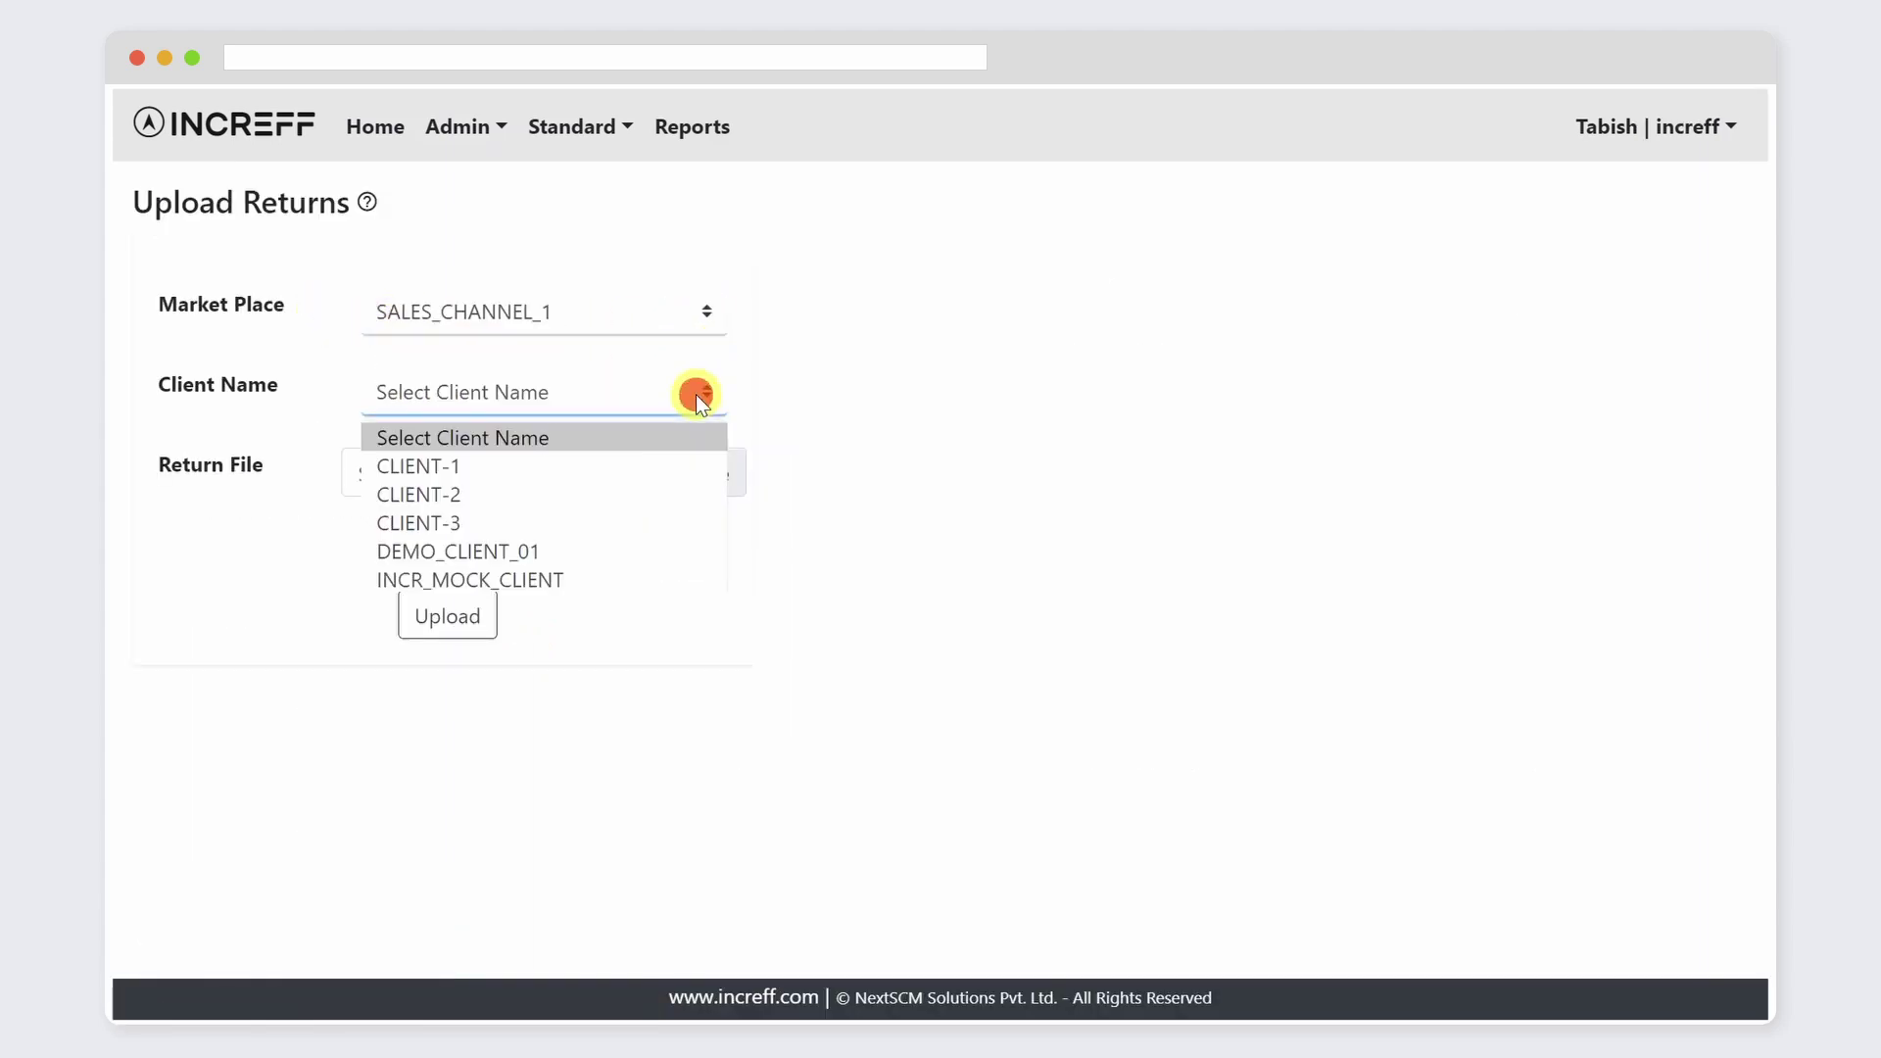
pyautogui.click(688, 578)
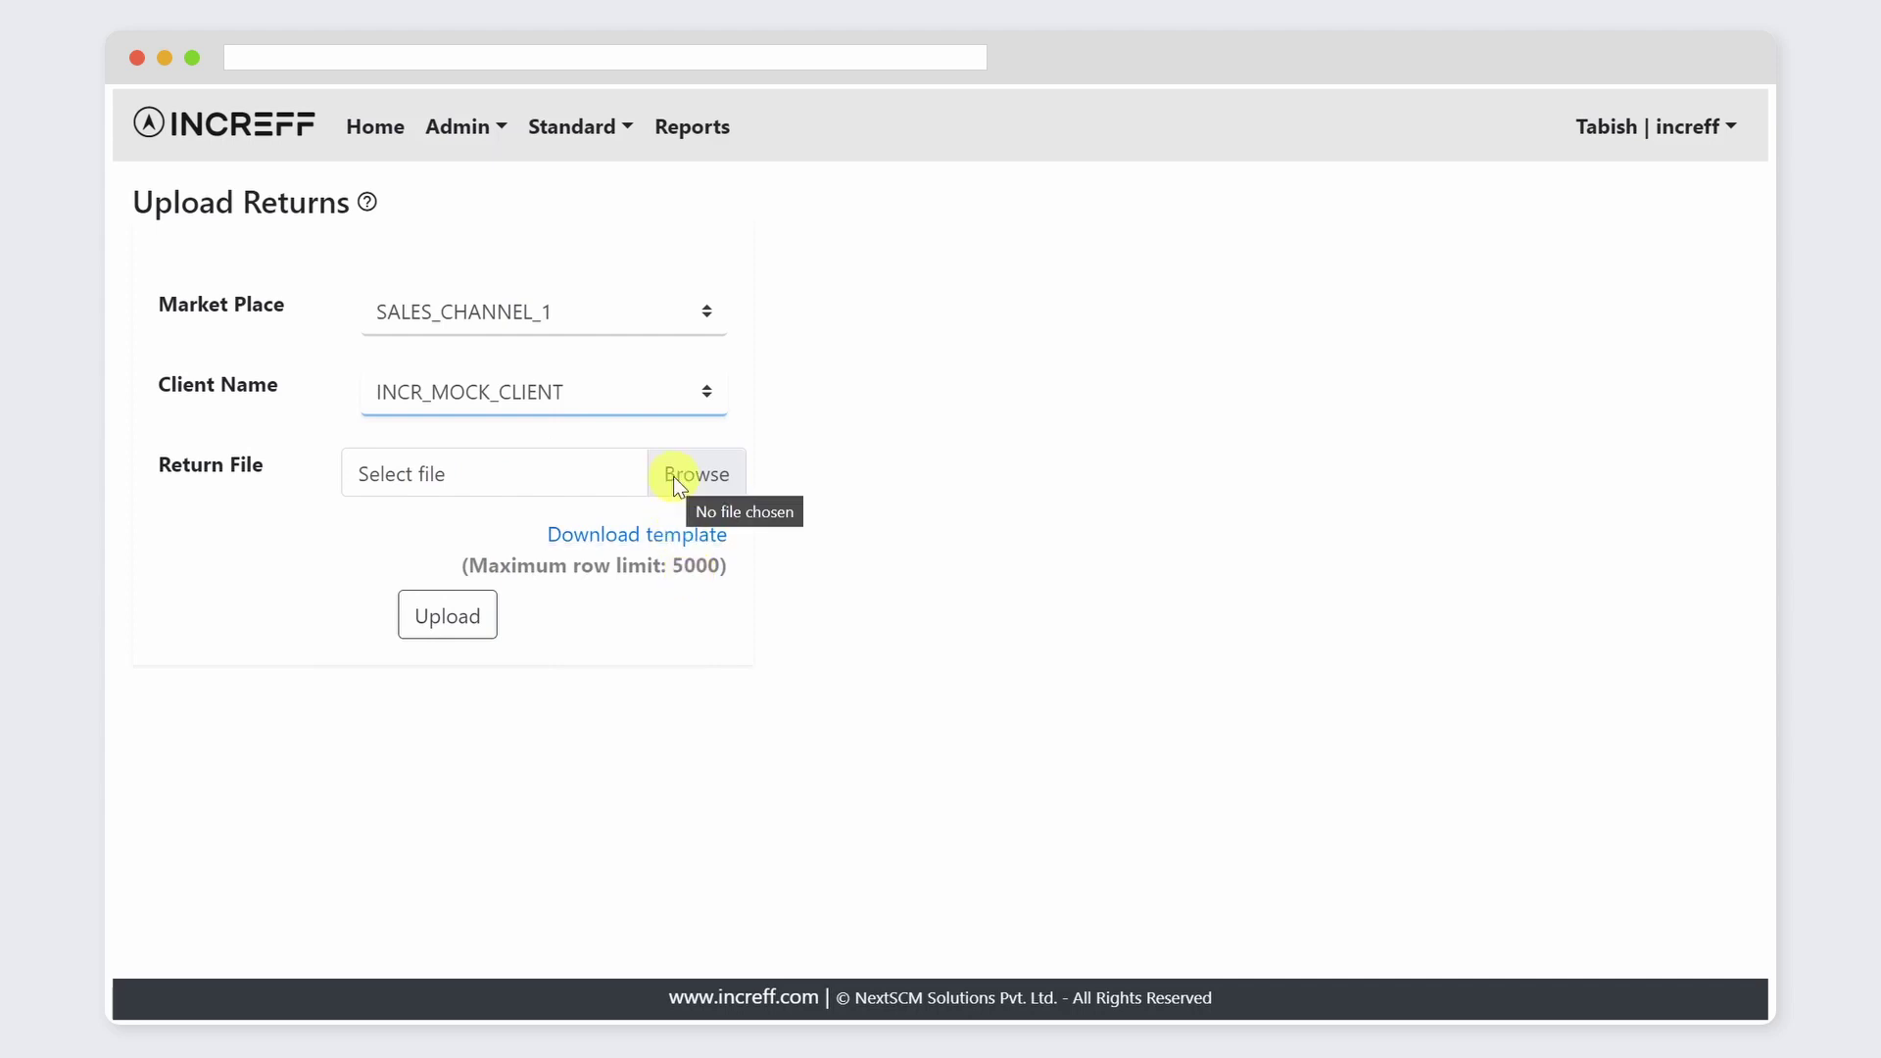
pyautogui.click(670, 478)
pyautogui.click(480, 308)
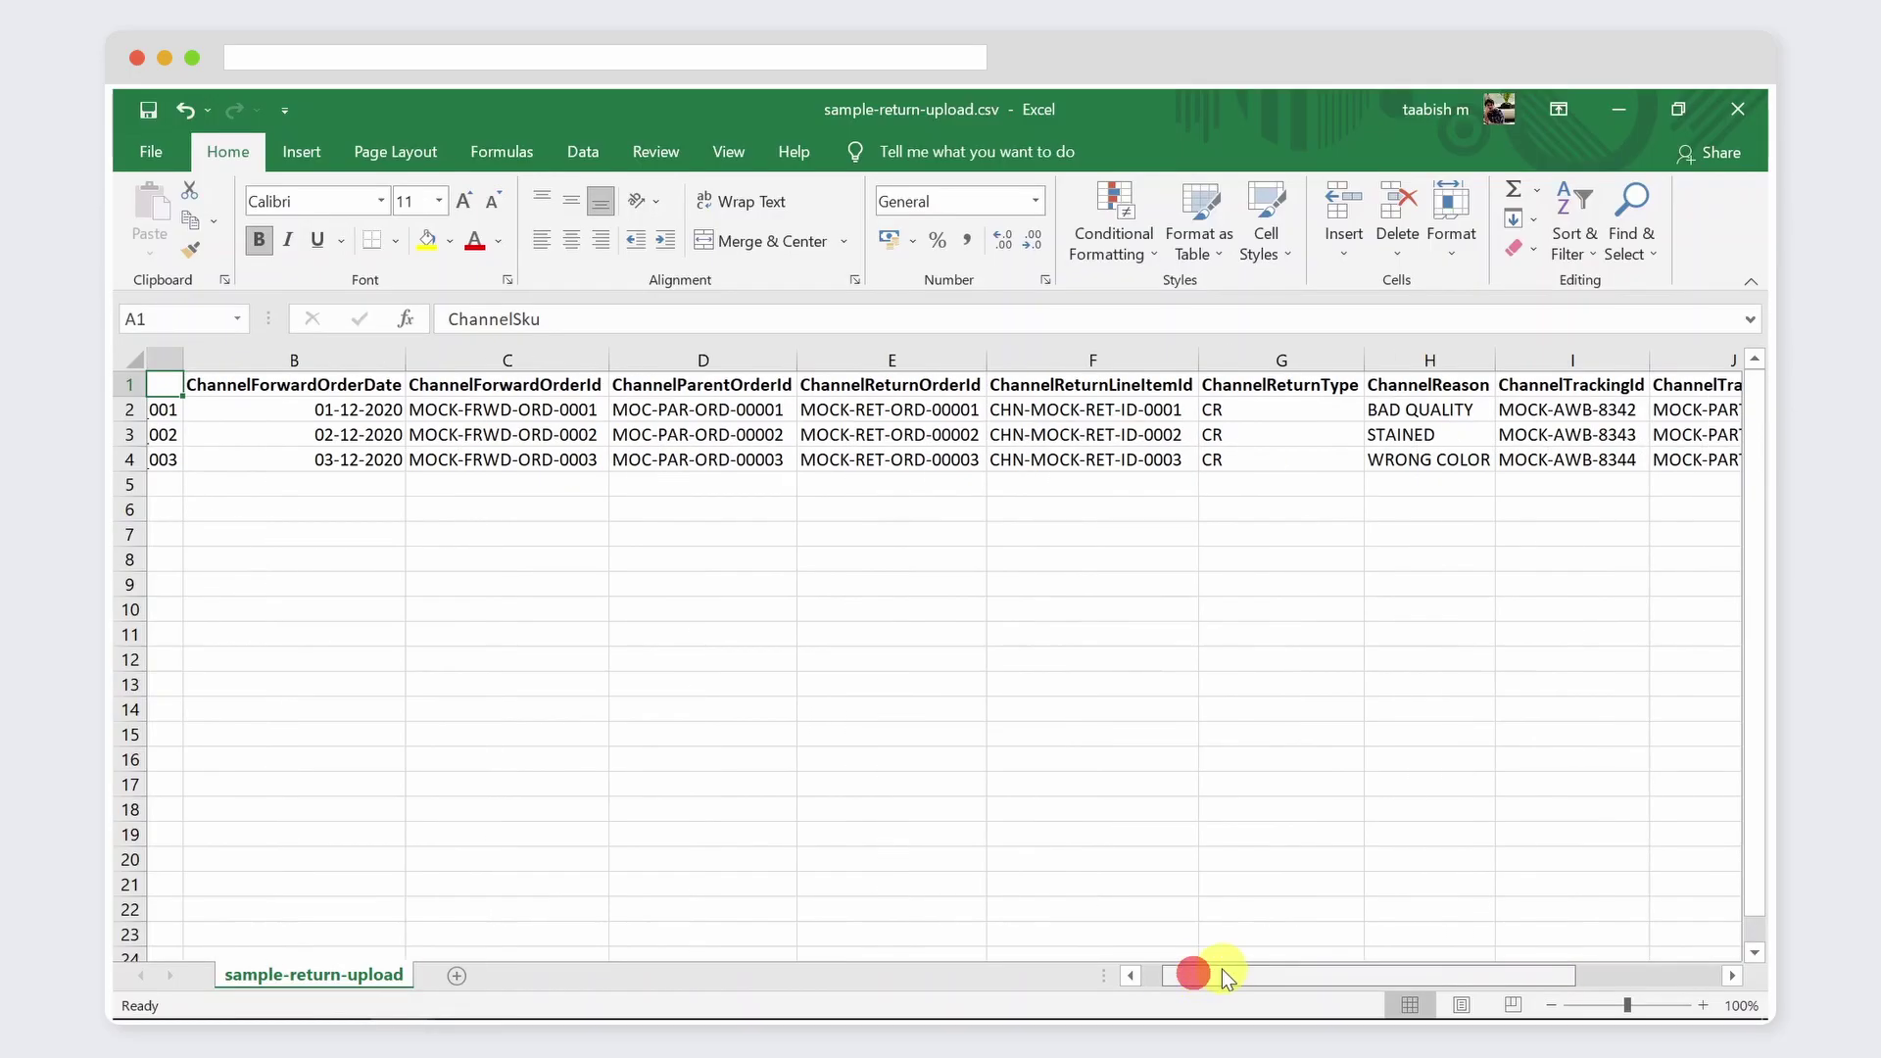
pyautogui.moveTo(1221, 968); pyautogui.dragTo(1153, 957)
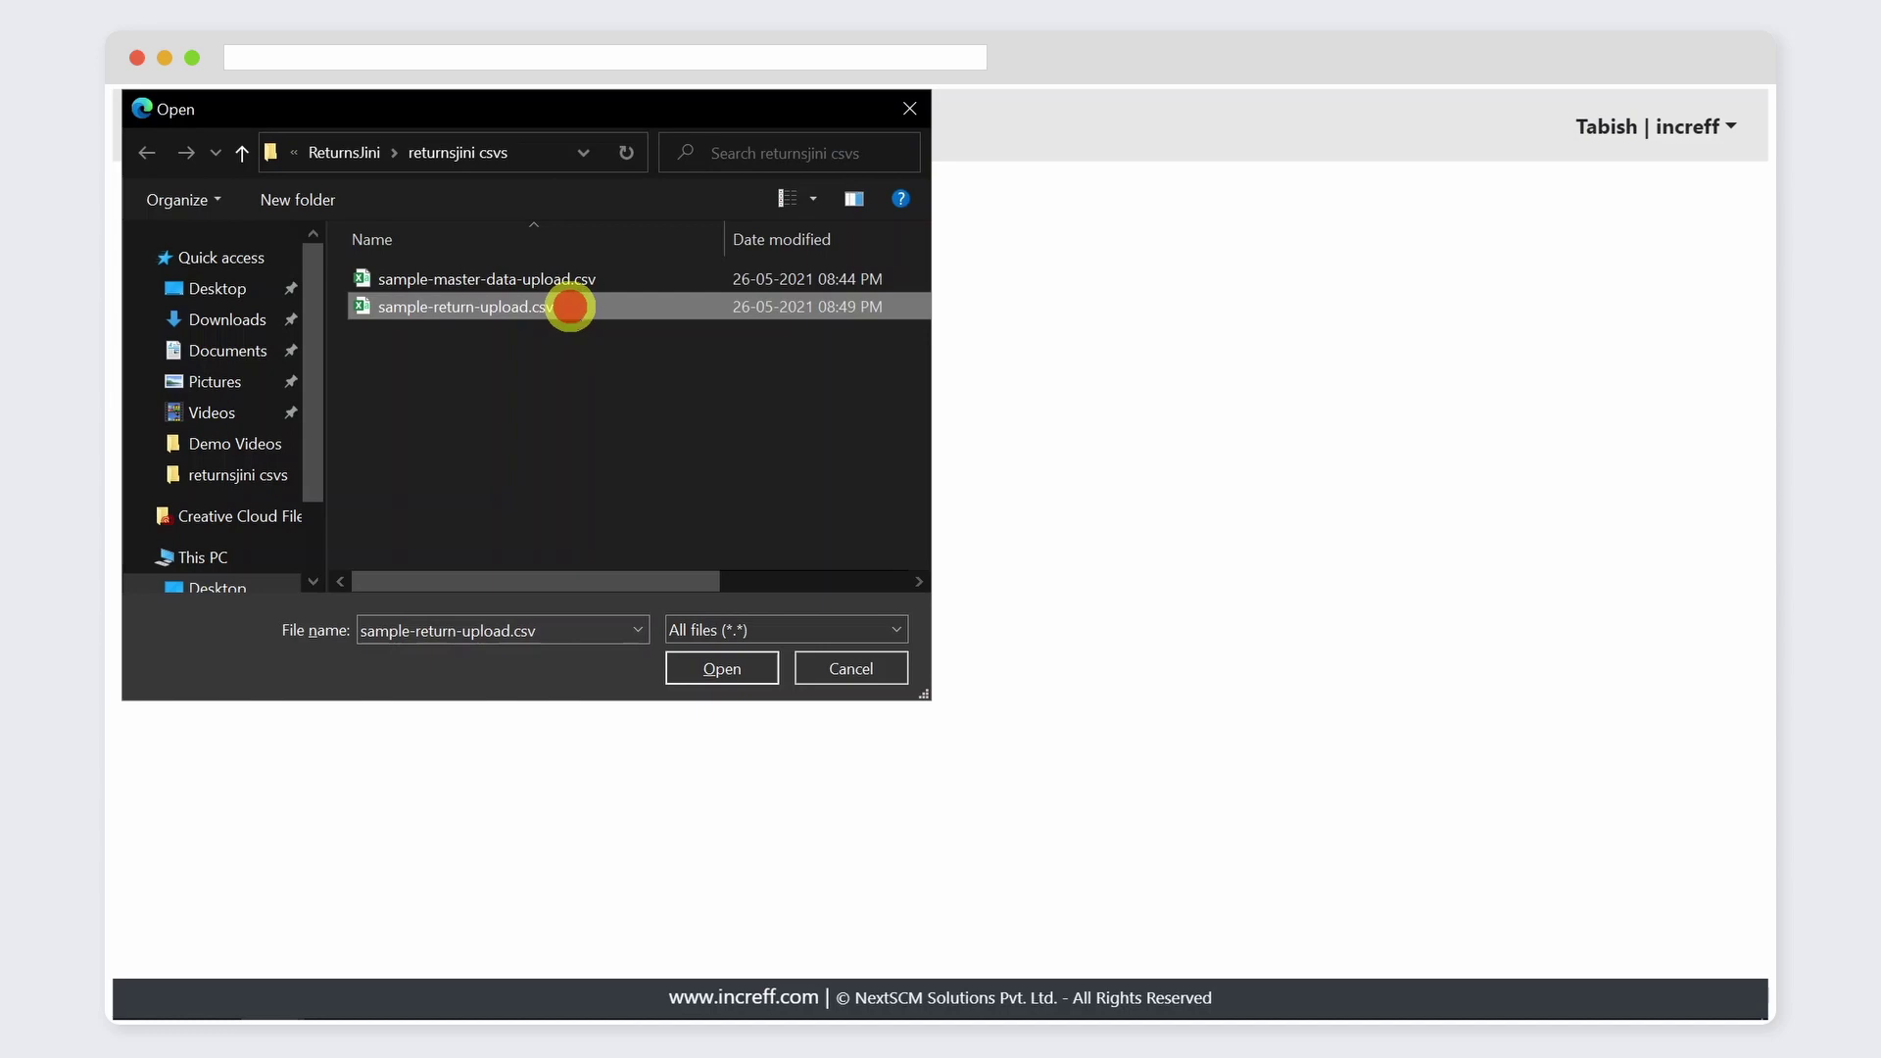
pyautogui.click(735, 659)
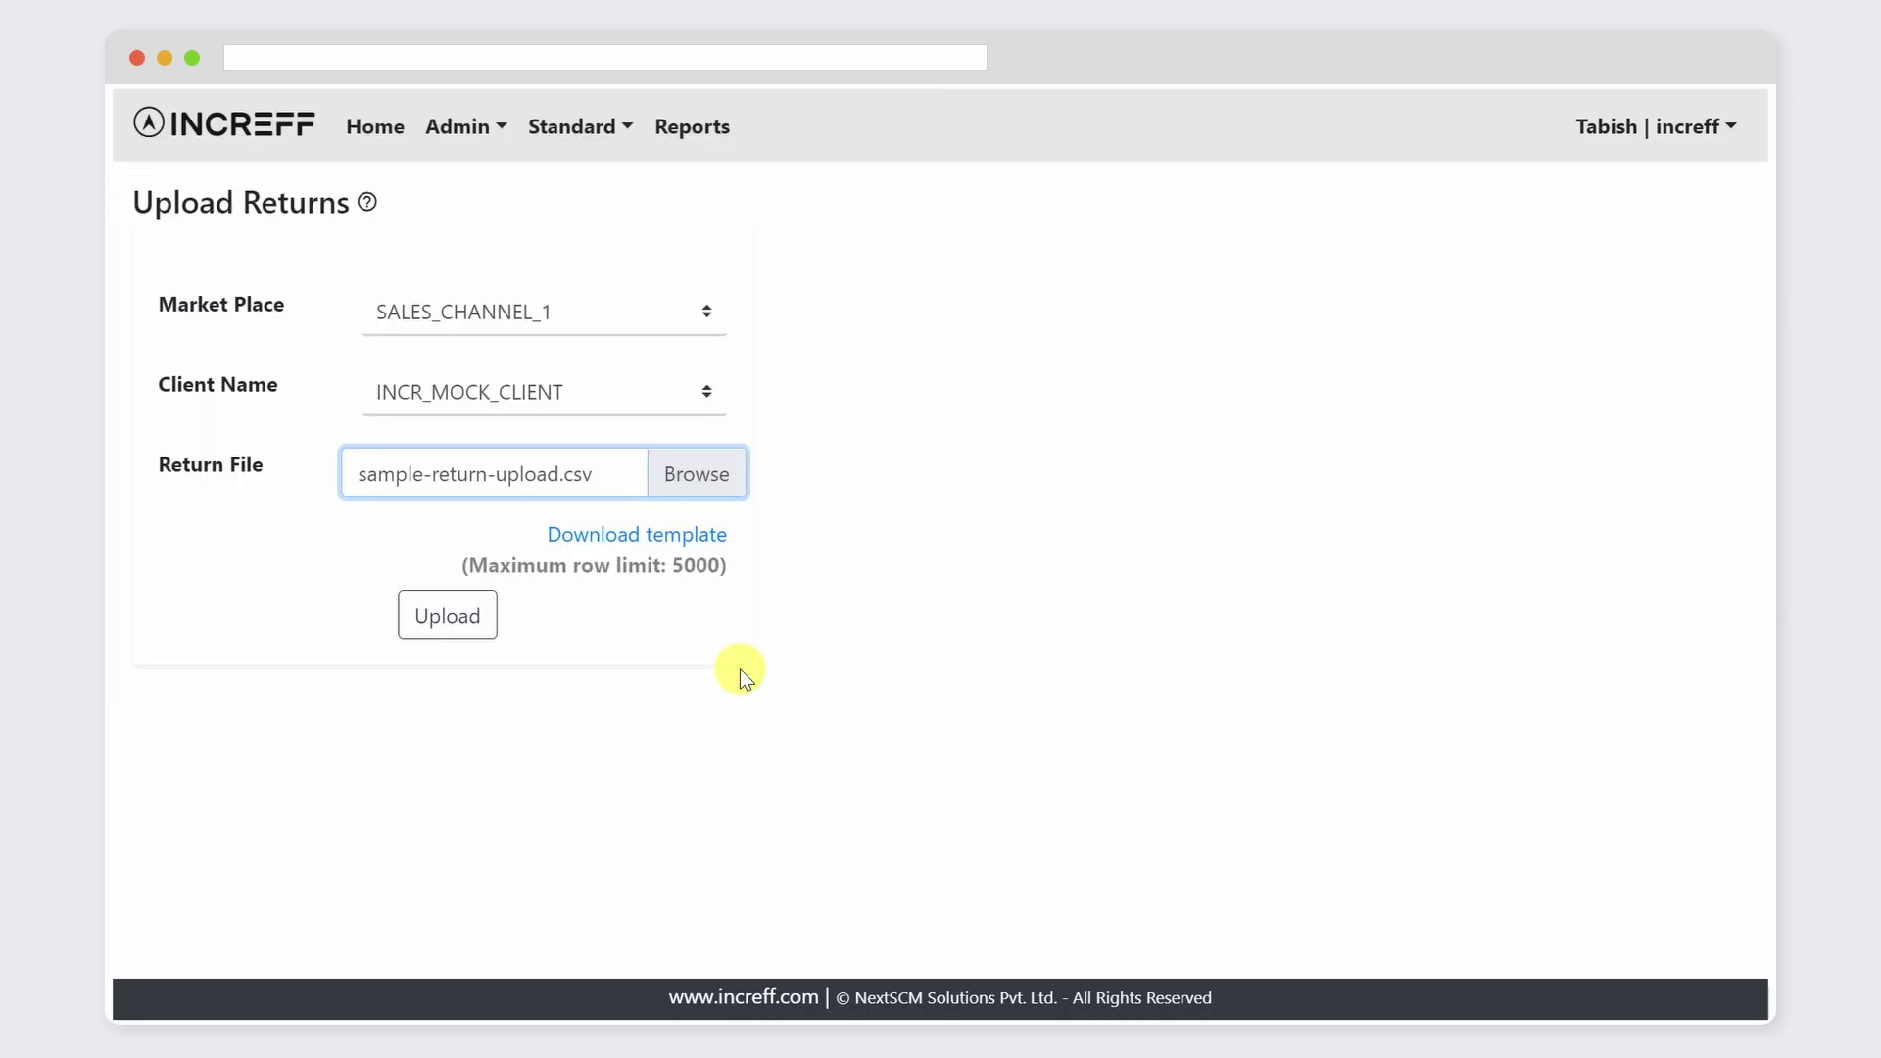
pyautogui.click(448, 625)
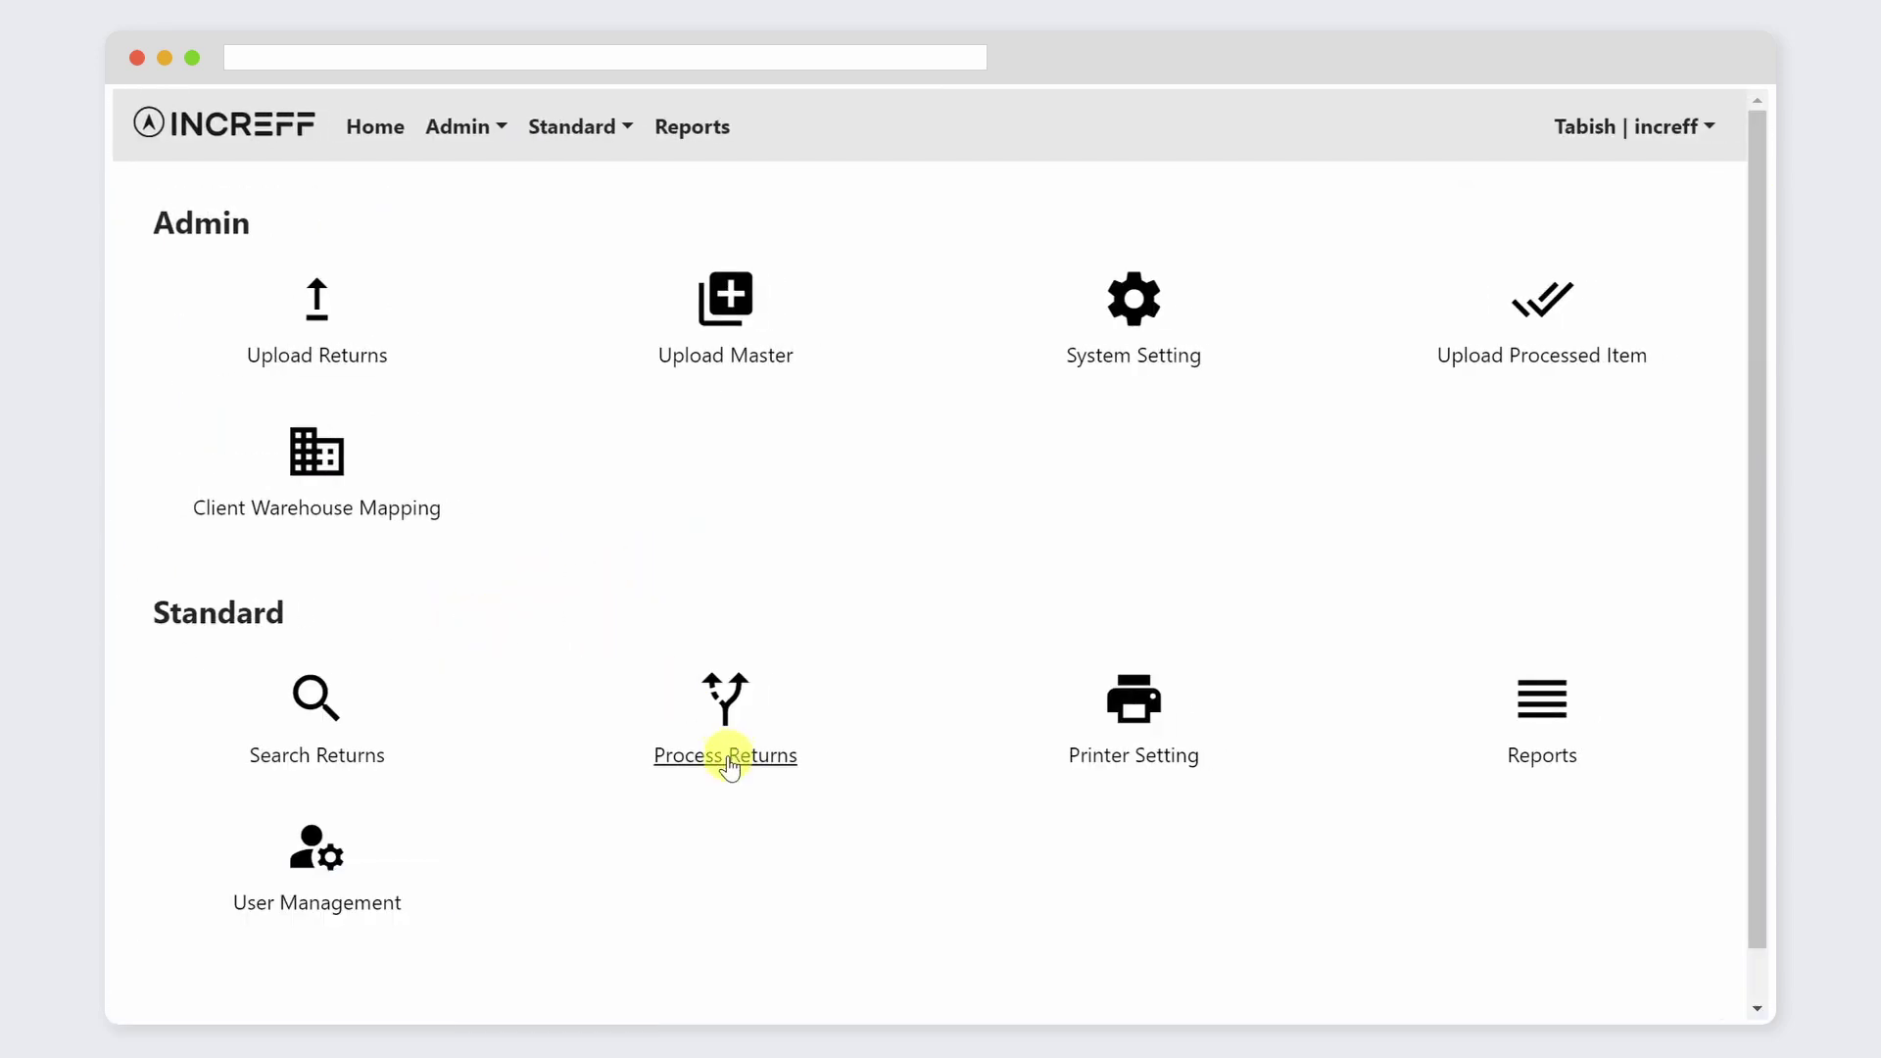
# Step: Open Process Returns at warehouse MOCK_WAREHOUSE with desk ID 2454
pyautogui.click(723, 758)
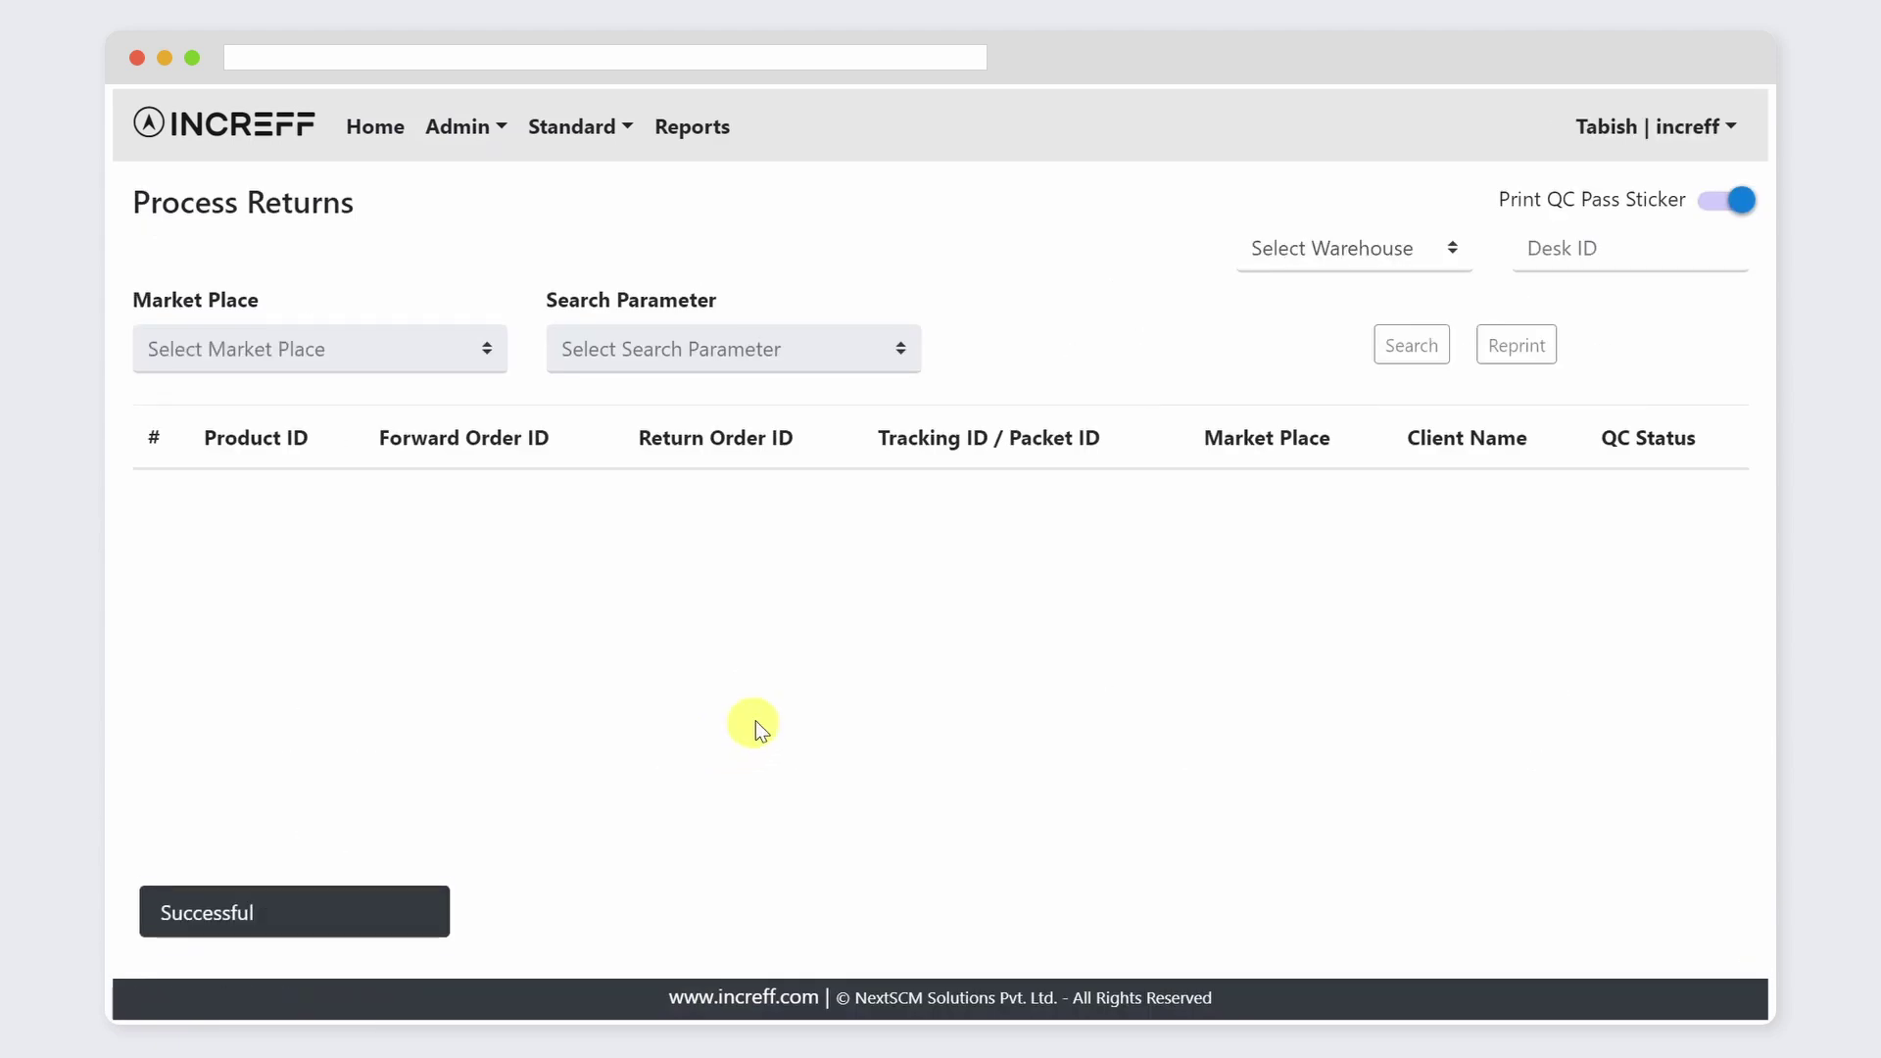
pyautogui.click(1455, 248)
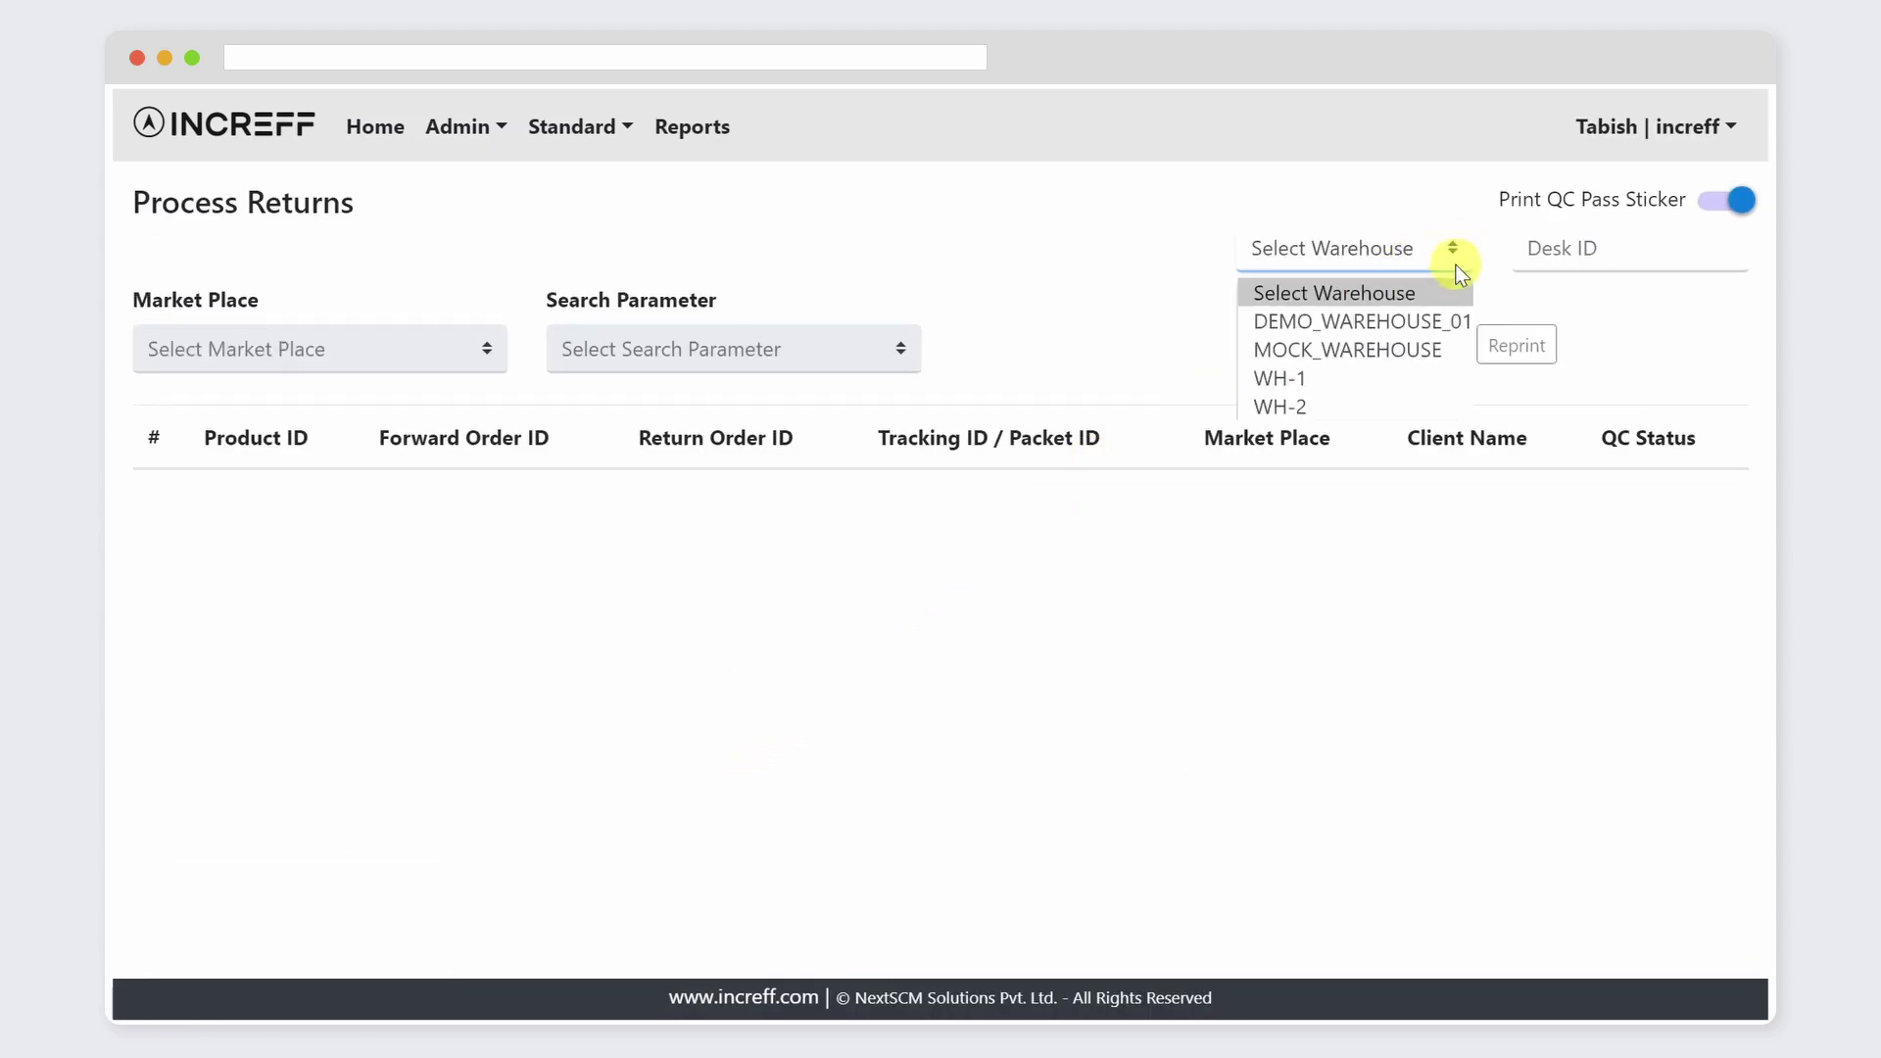
pyautogui.click(1437, 348)
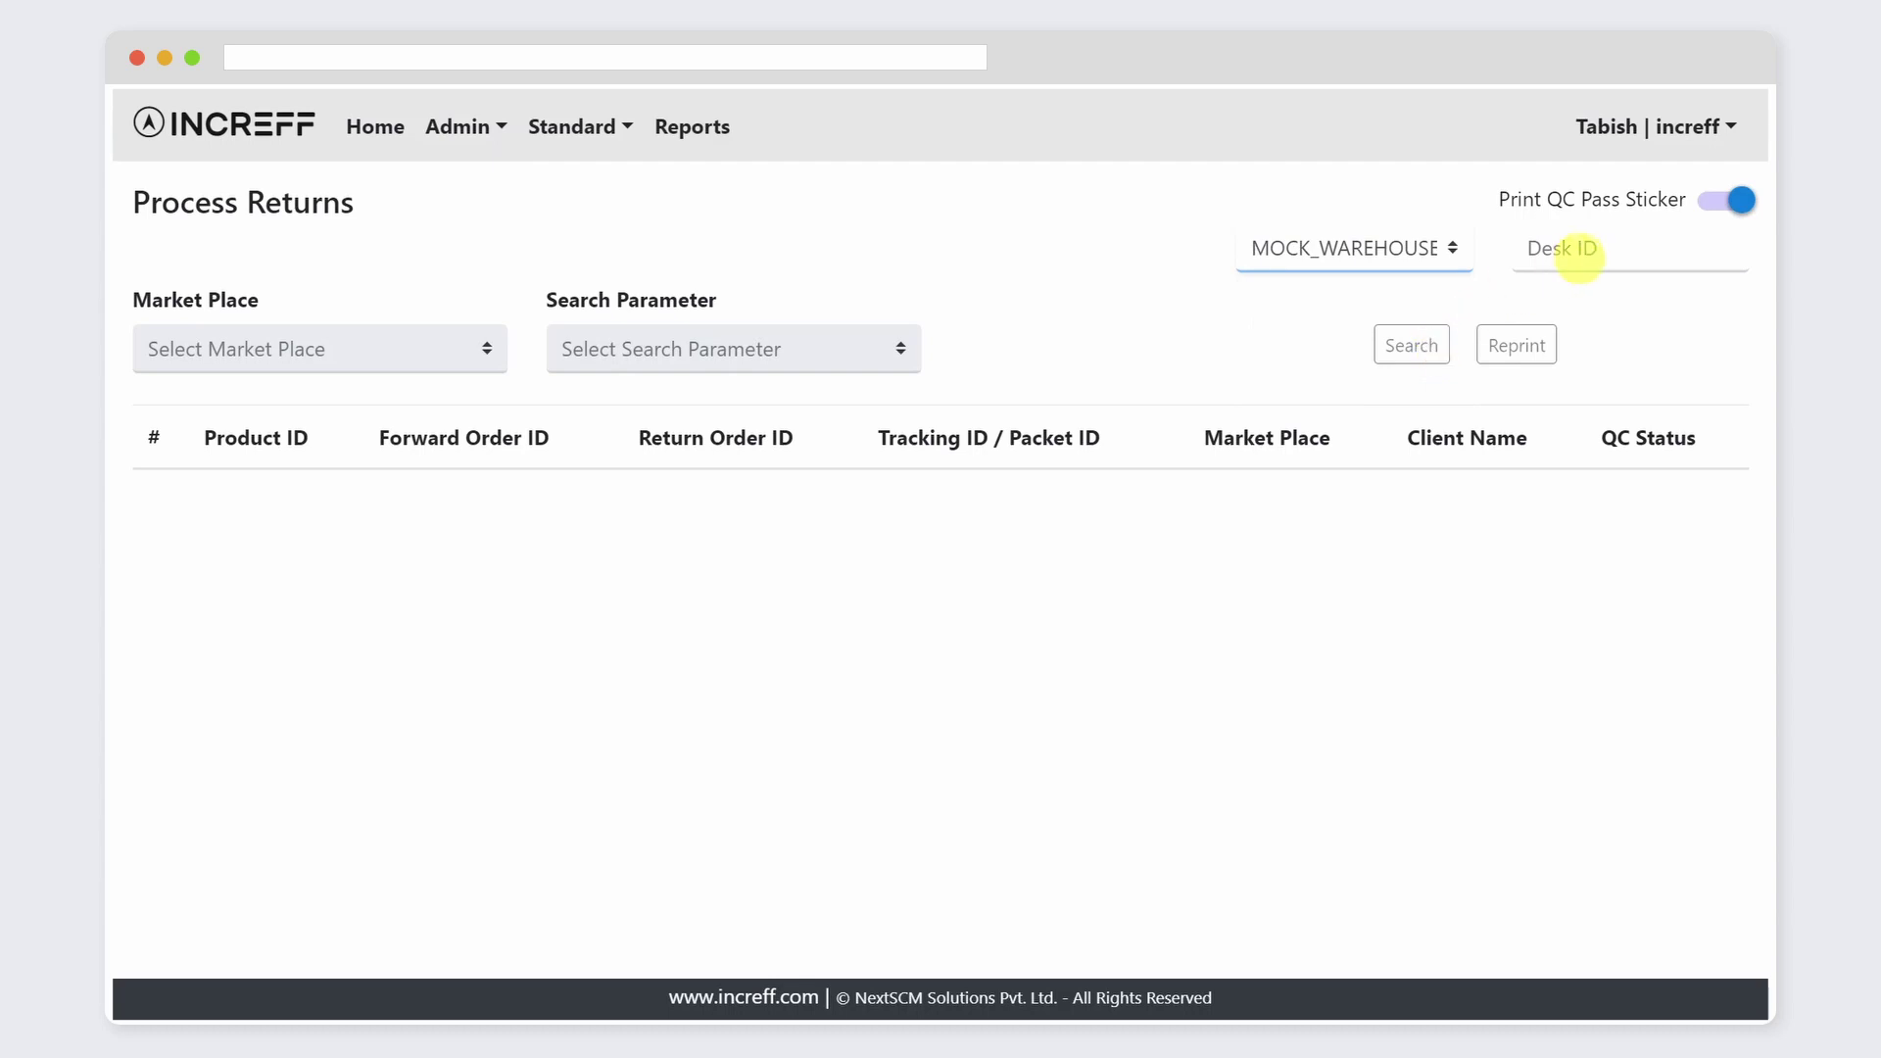
pyautogui.click(1579, 257)
pyautogui.write('2454')
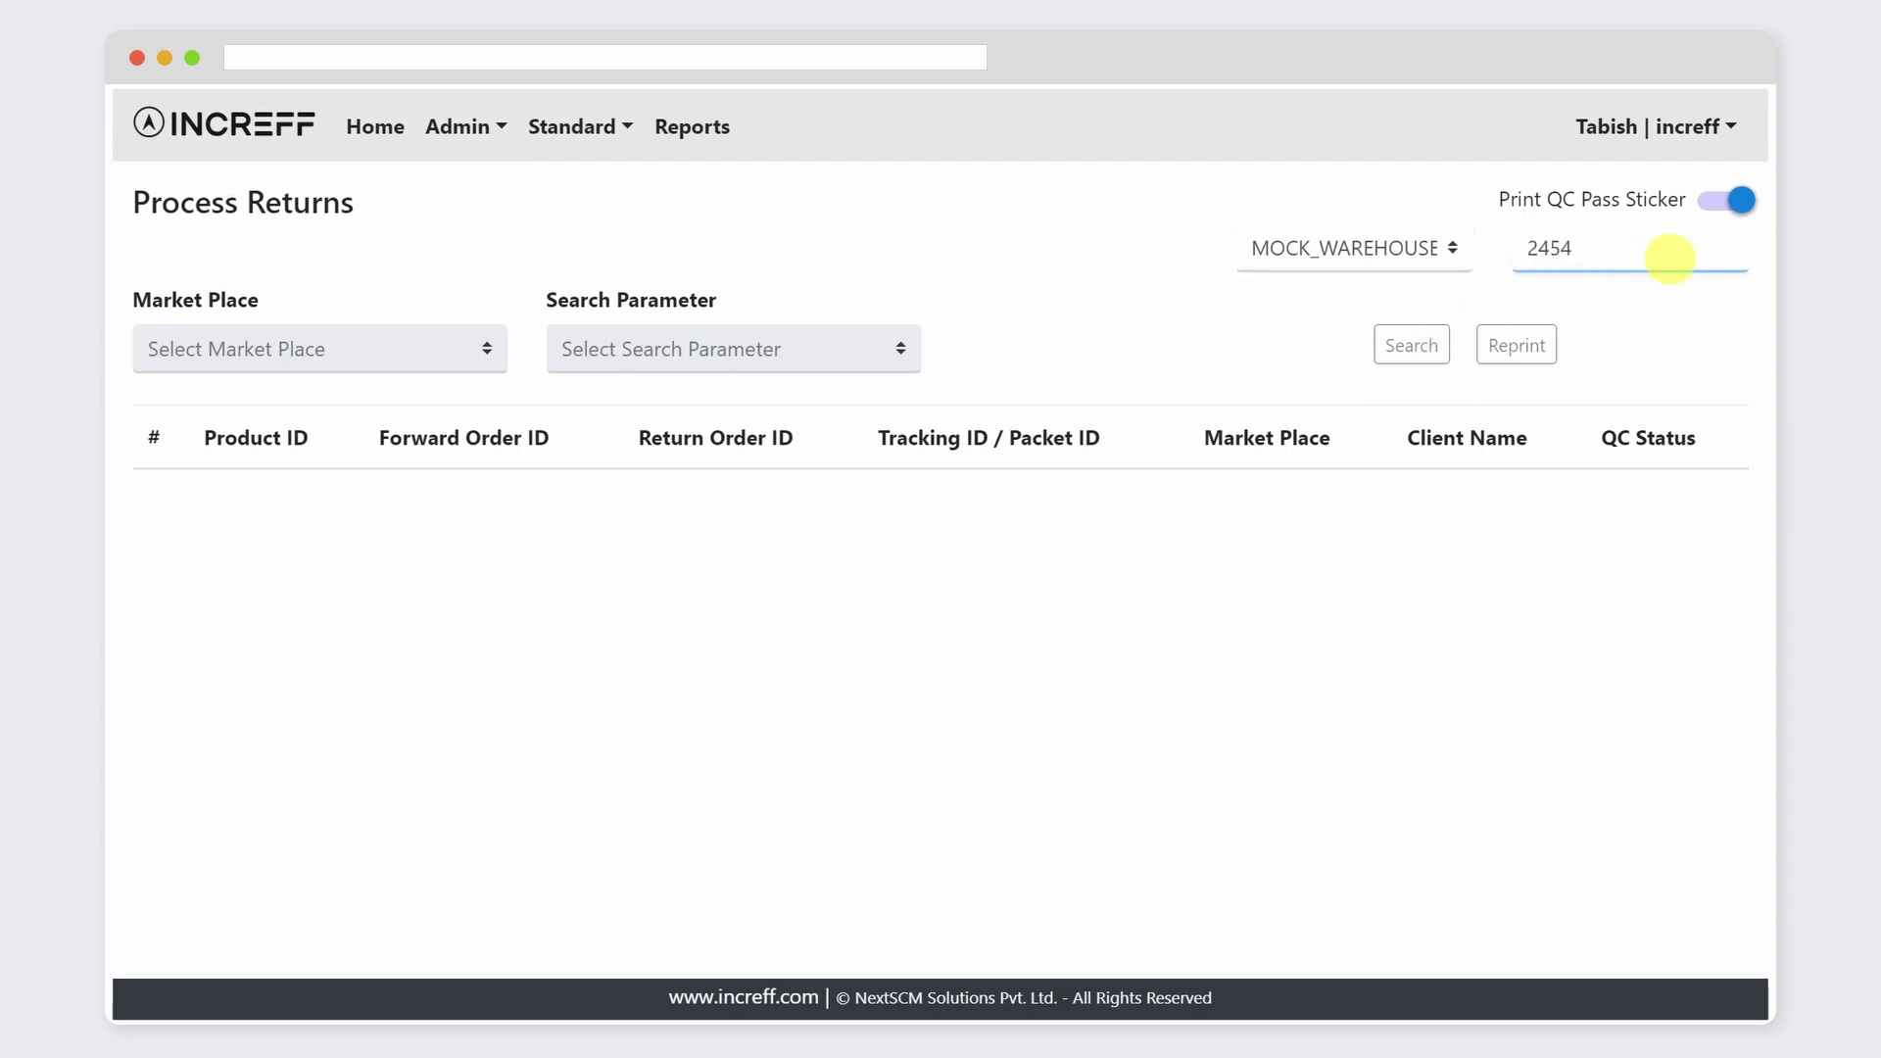
pyautogui.press('Return')
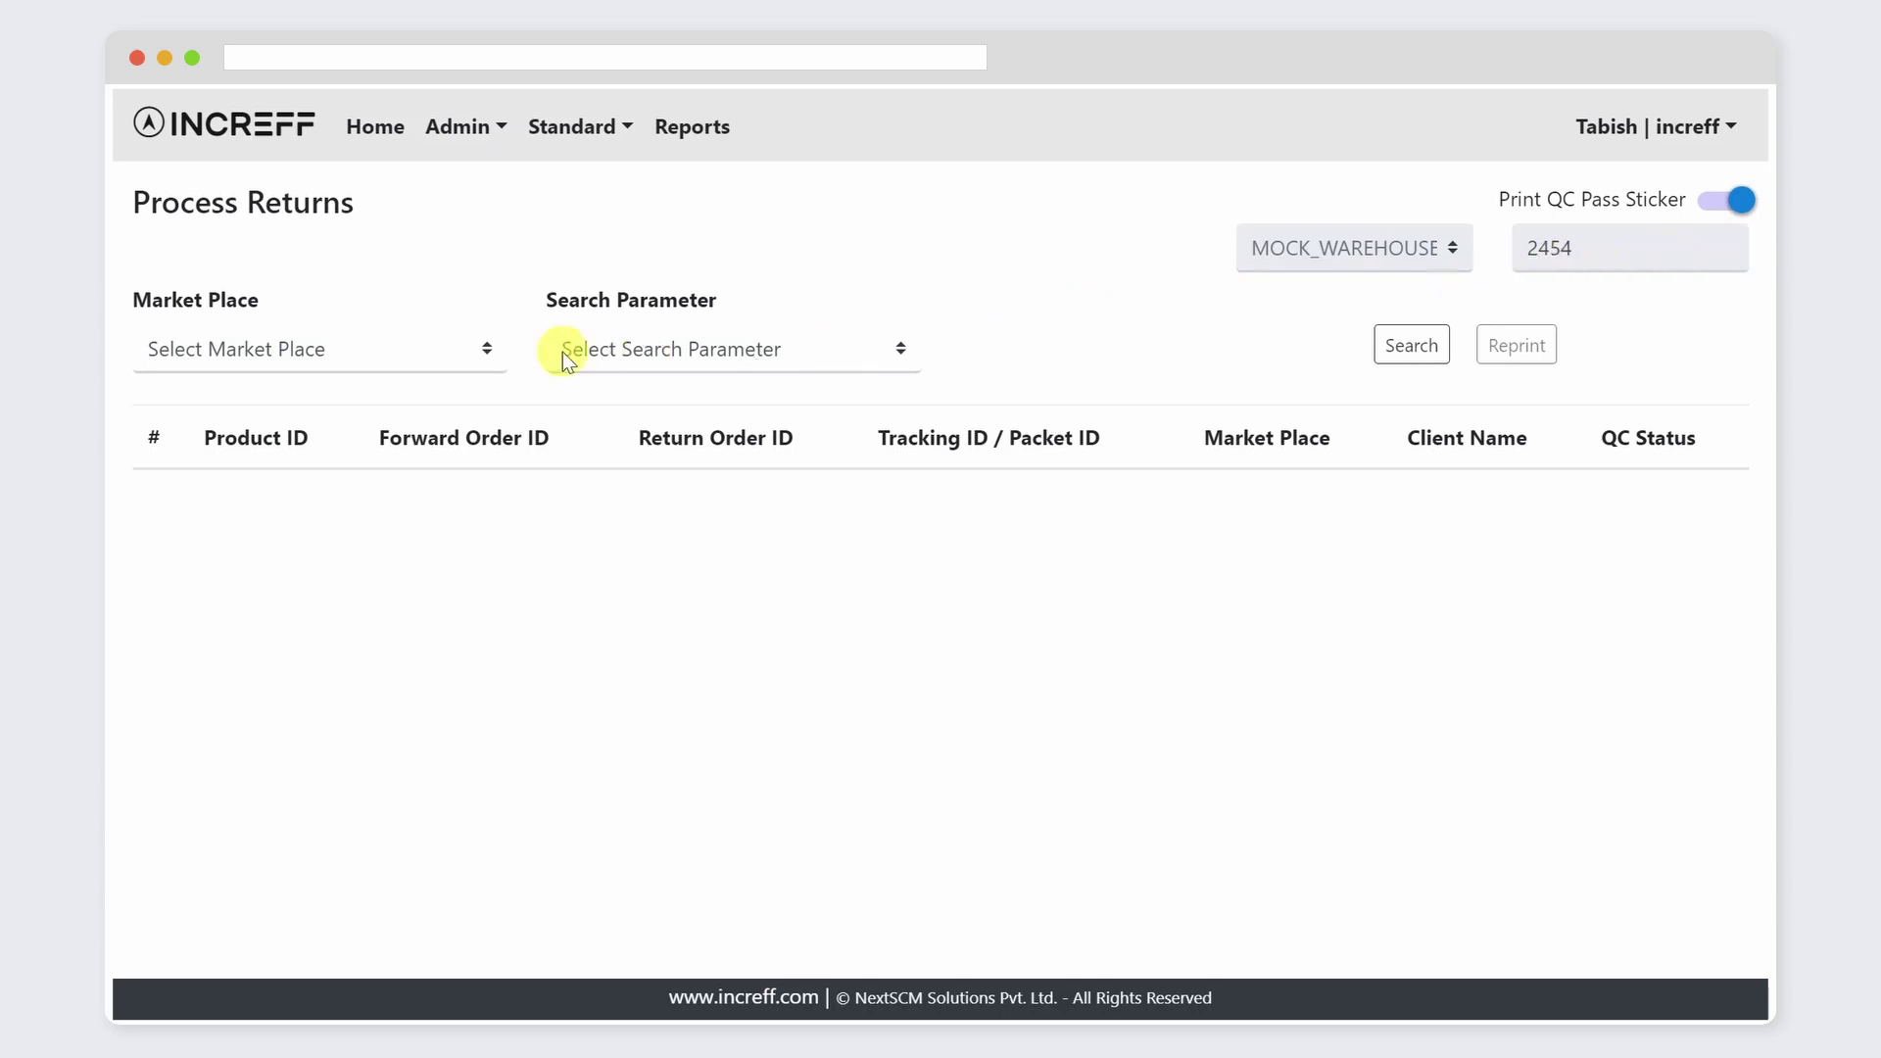
# Step: Choose SALES_CHANNEL_1 as the marketplace
pyautogui.click(469, 349)
pyautogui.click(398, 422)
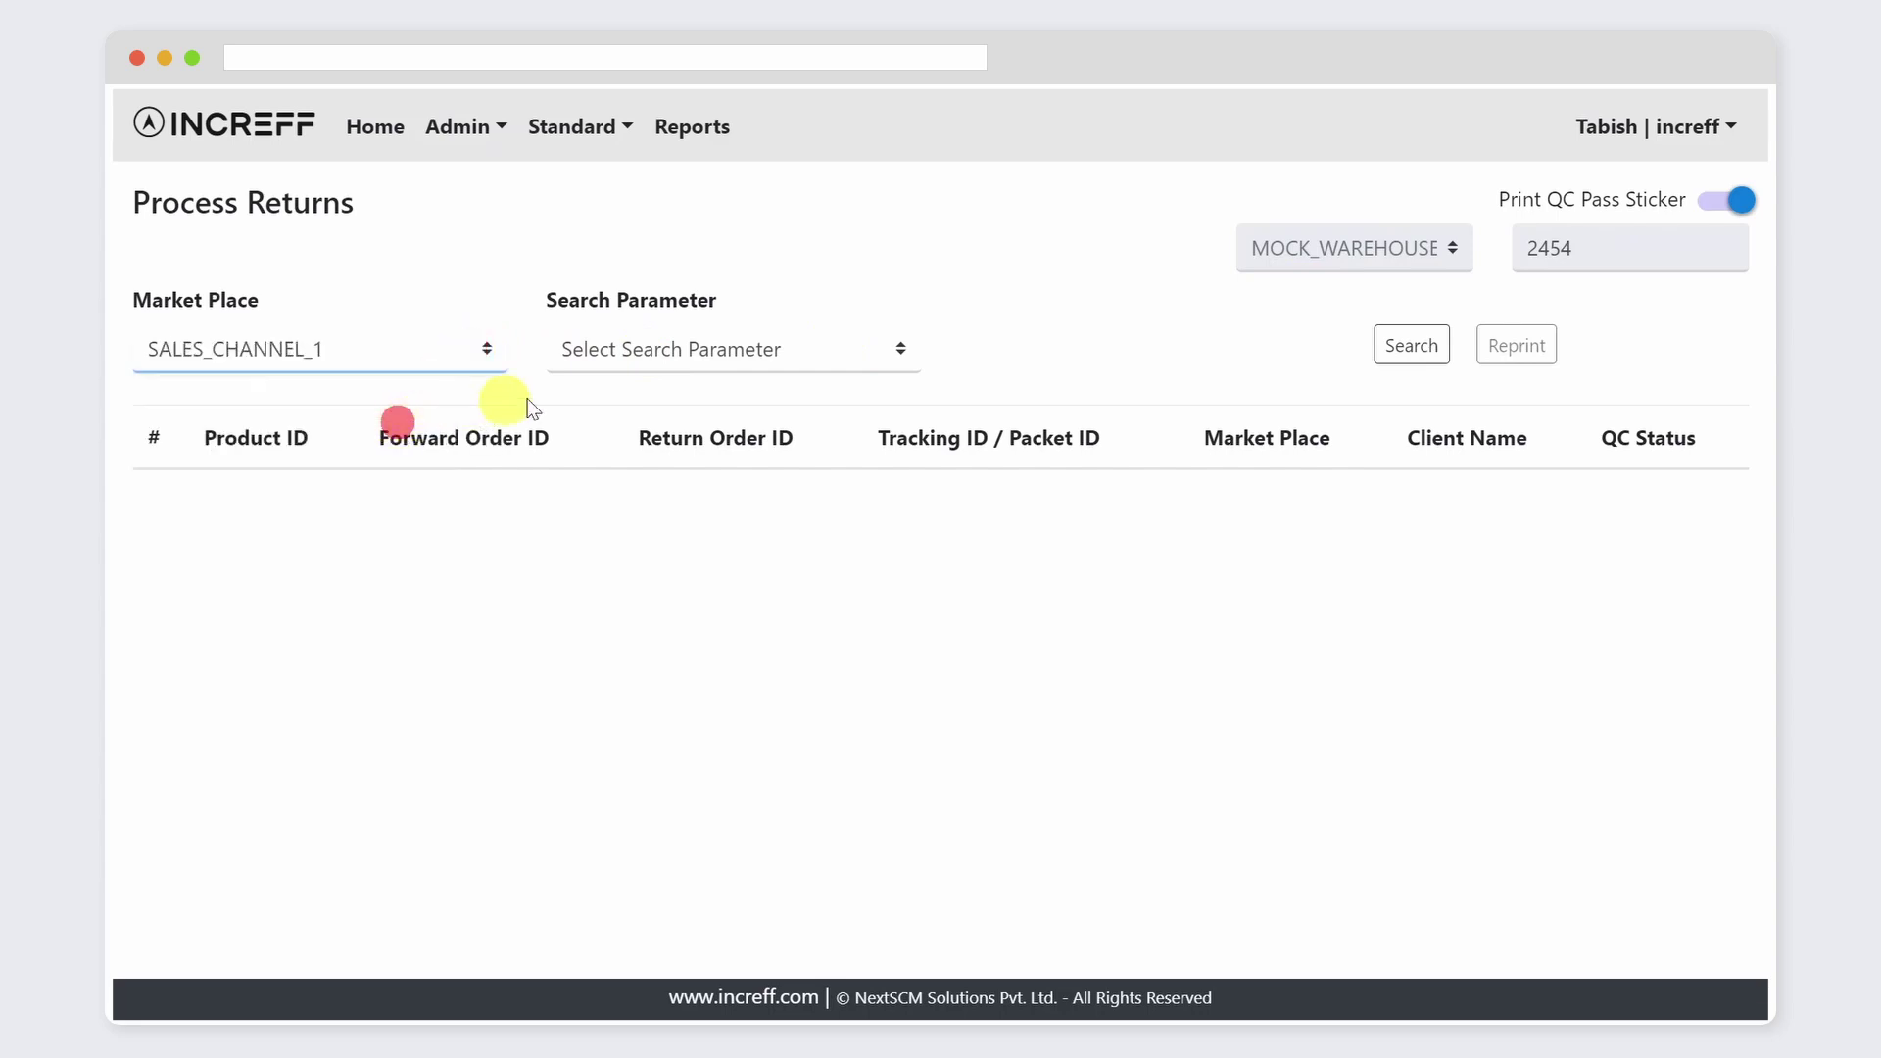
pyautogui.click(898, 359)
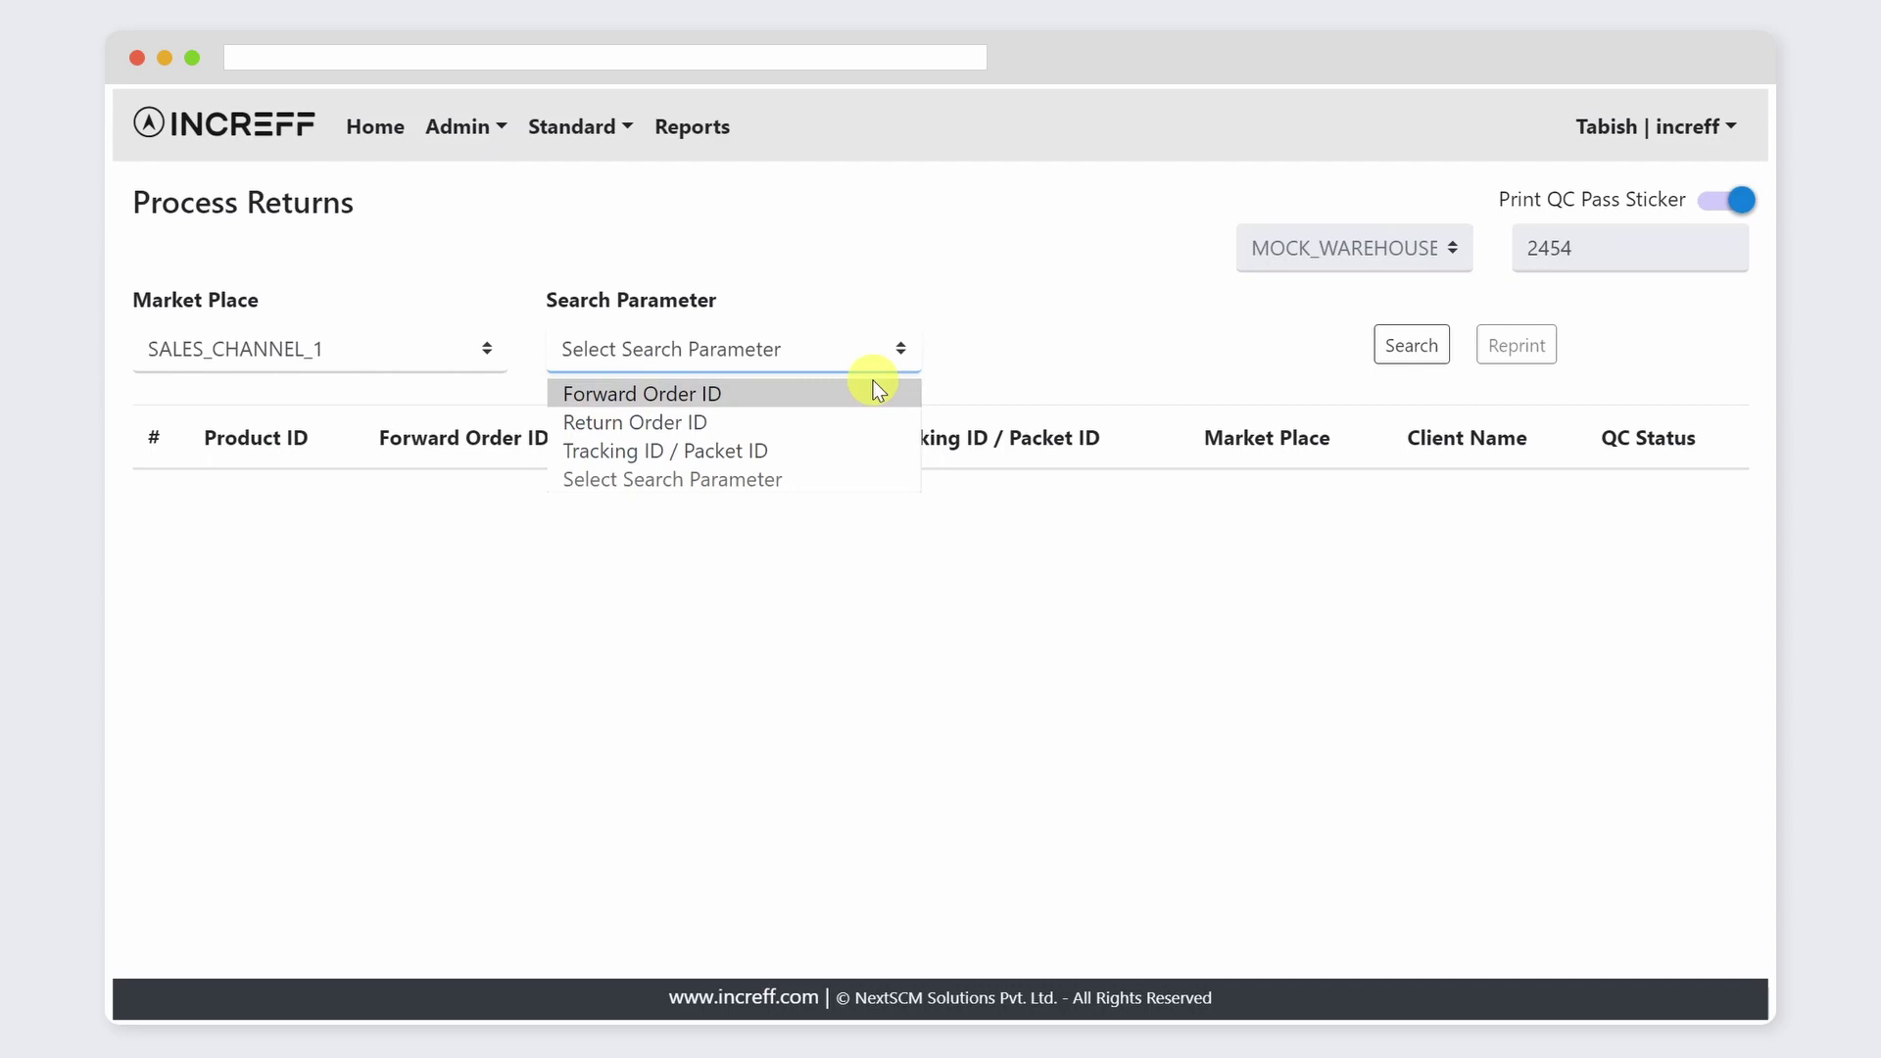
# Step: Search returns by Forward Order ID MOCK-FRWD-ORD-0001
pyautogui.click(873, 391)
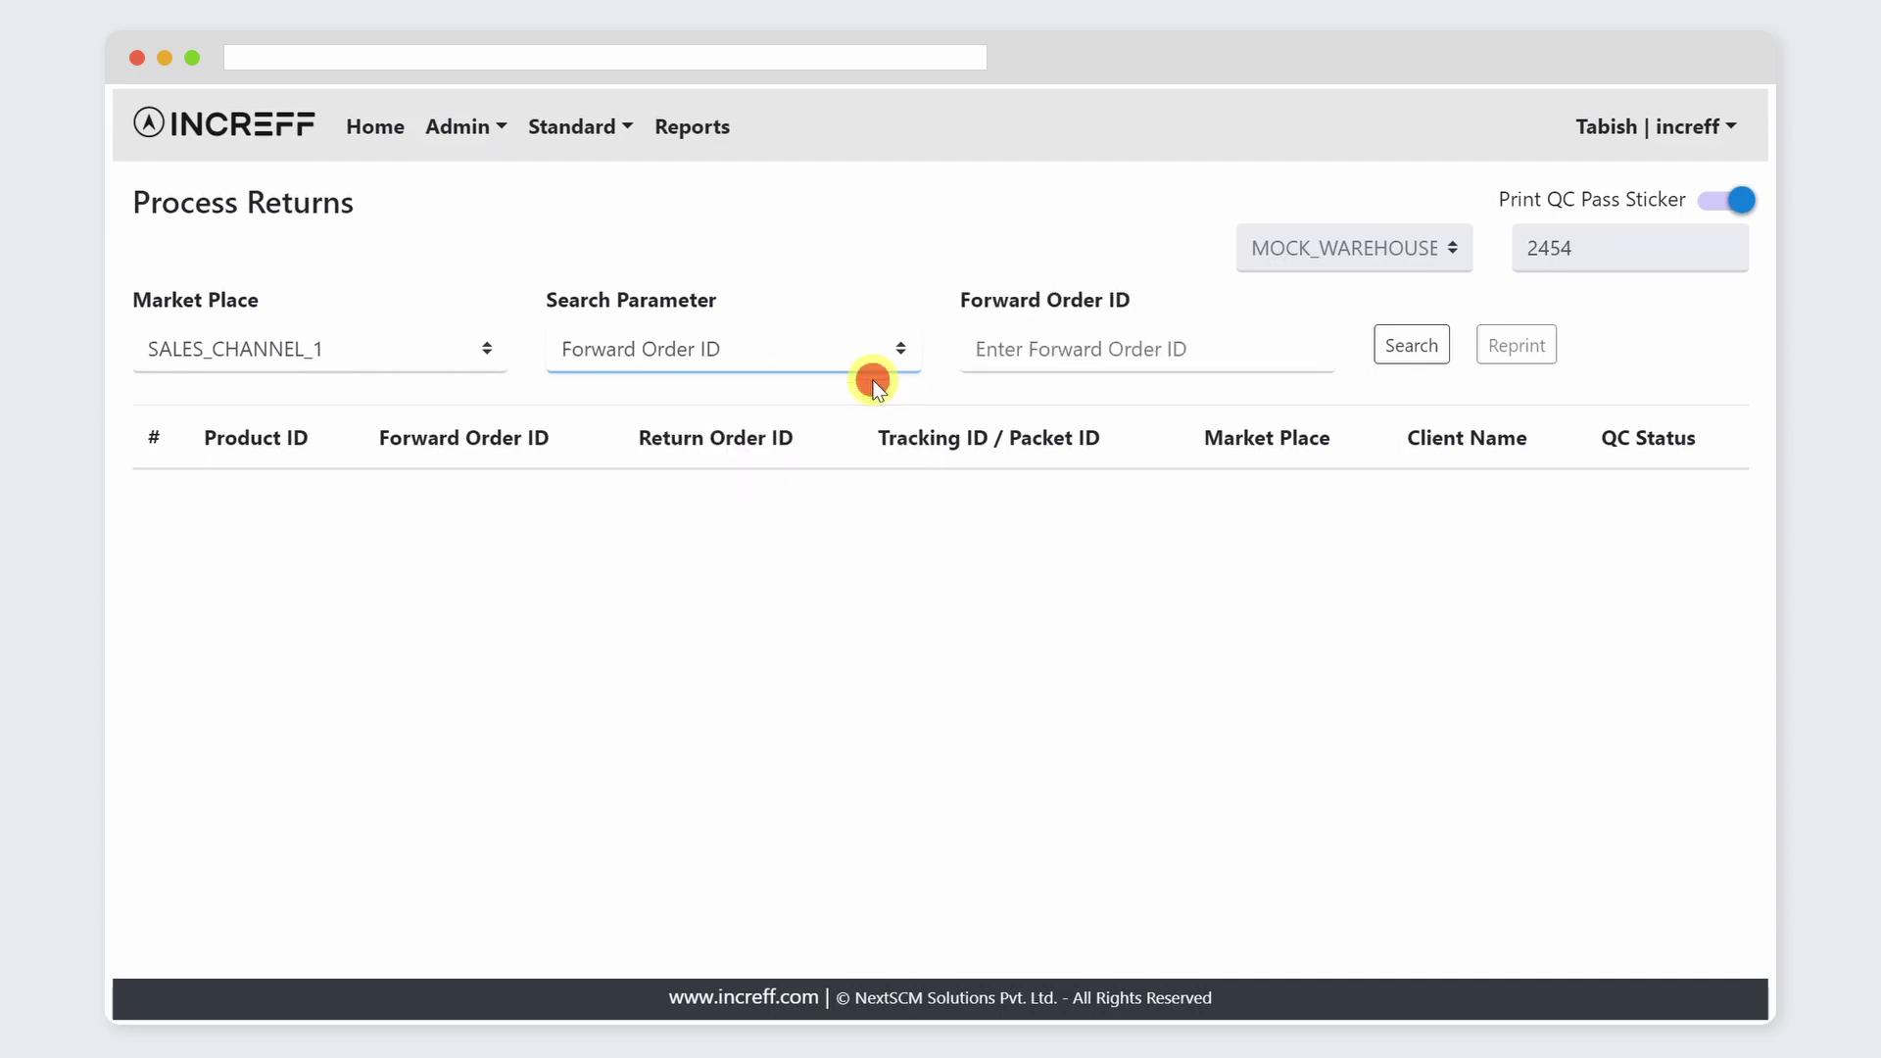
pyautogui.click(1236, 349)
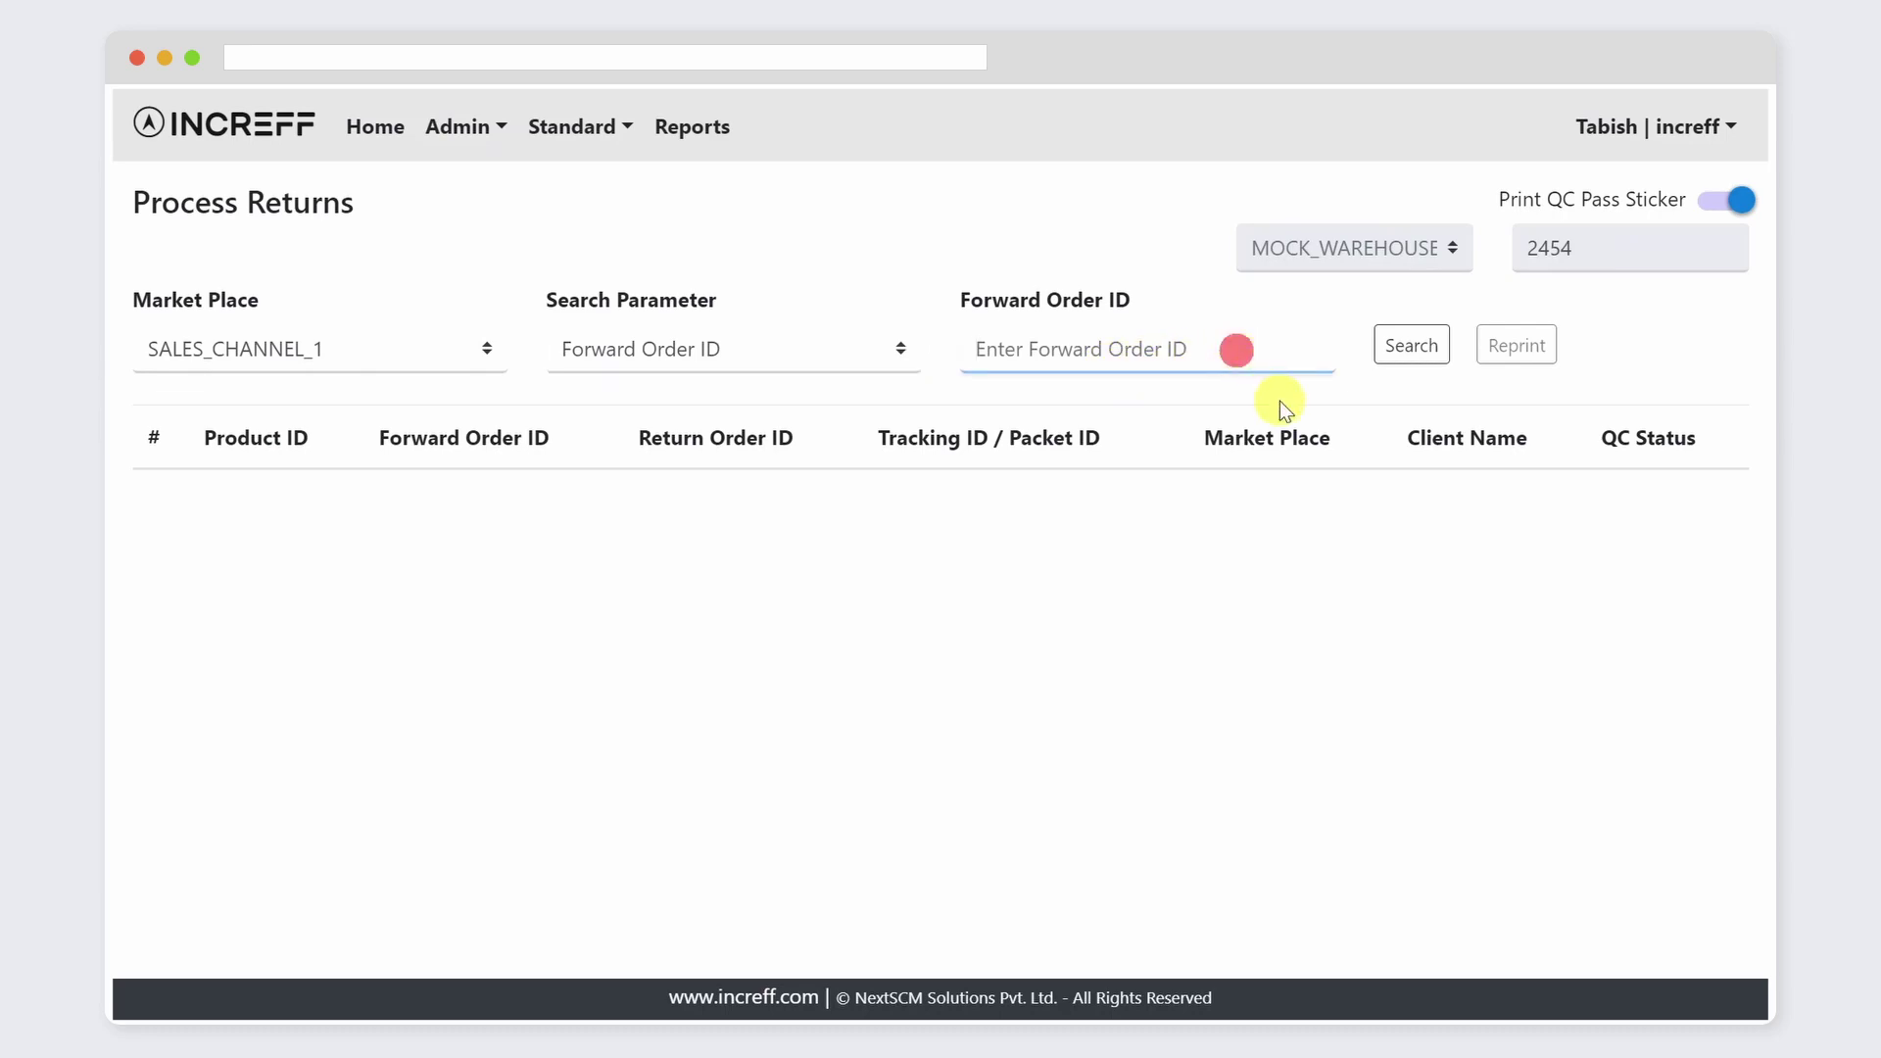
pyautogui.write('MOCK-FRWD-ORD-0001')
pyautogui.click(1407, 346)
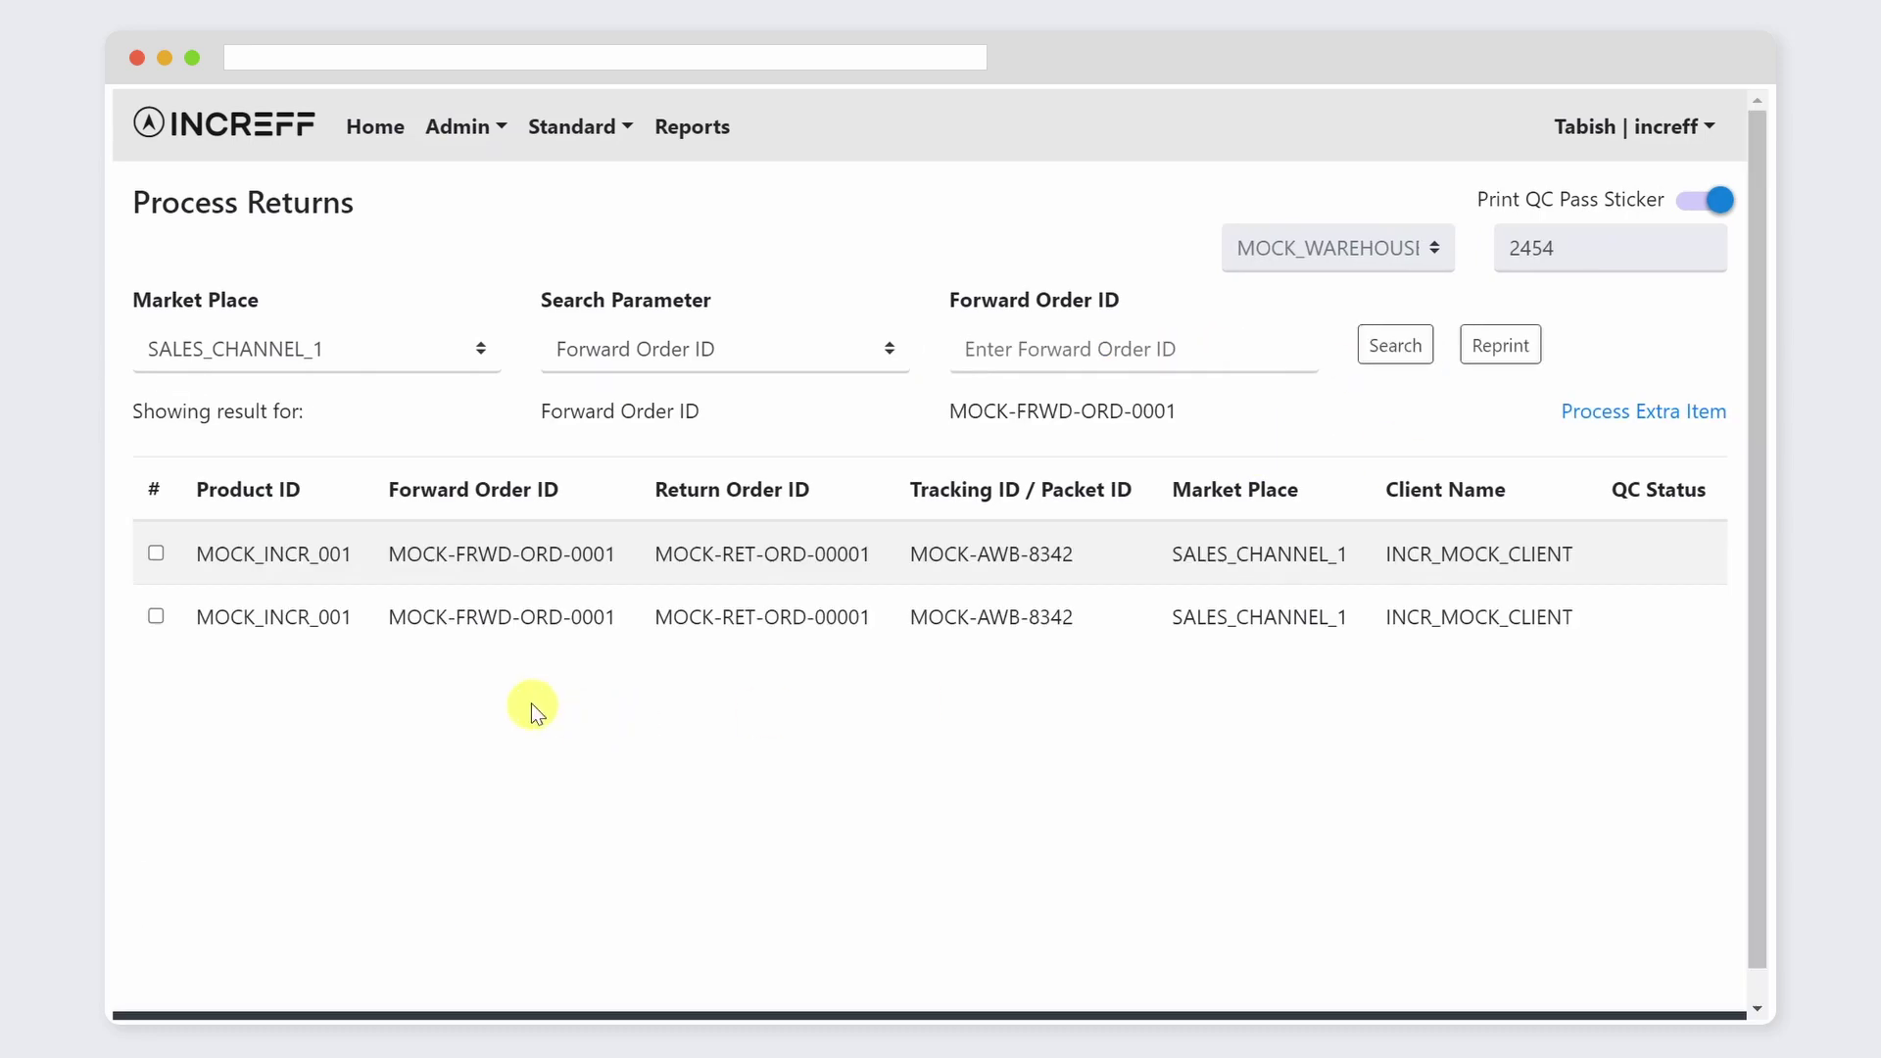
# Step: Submit QC status PASS for the first returned item
pyautogui.click(156, 553)
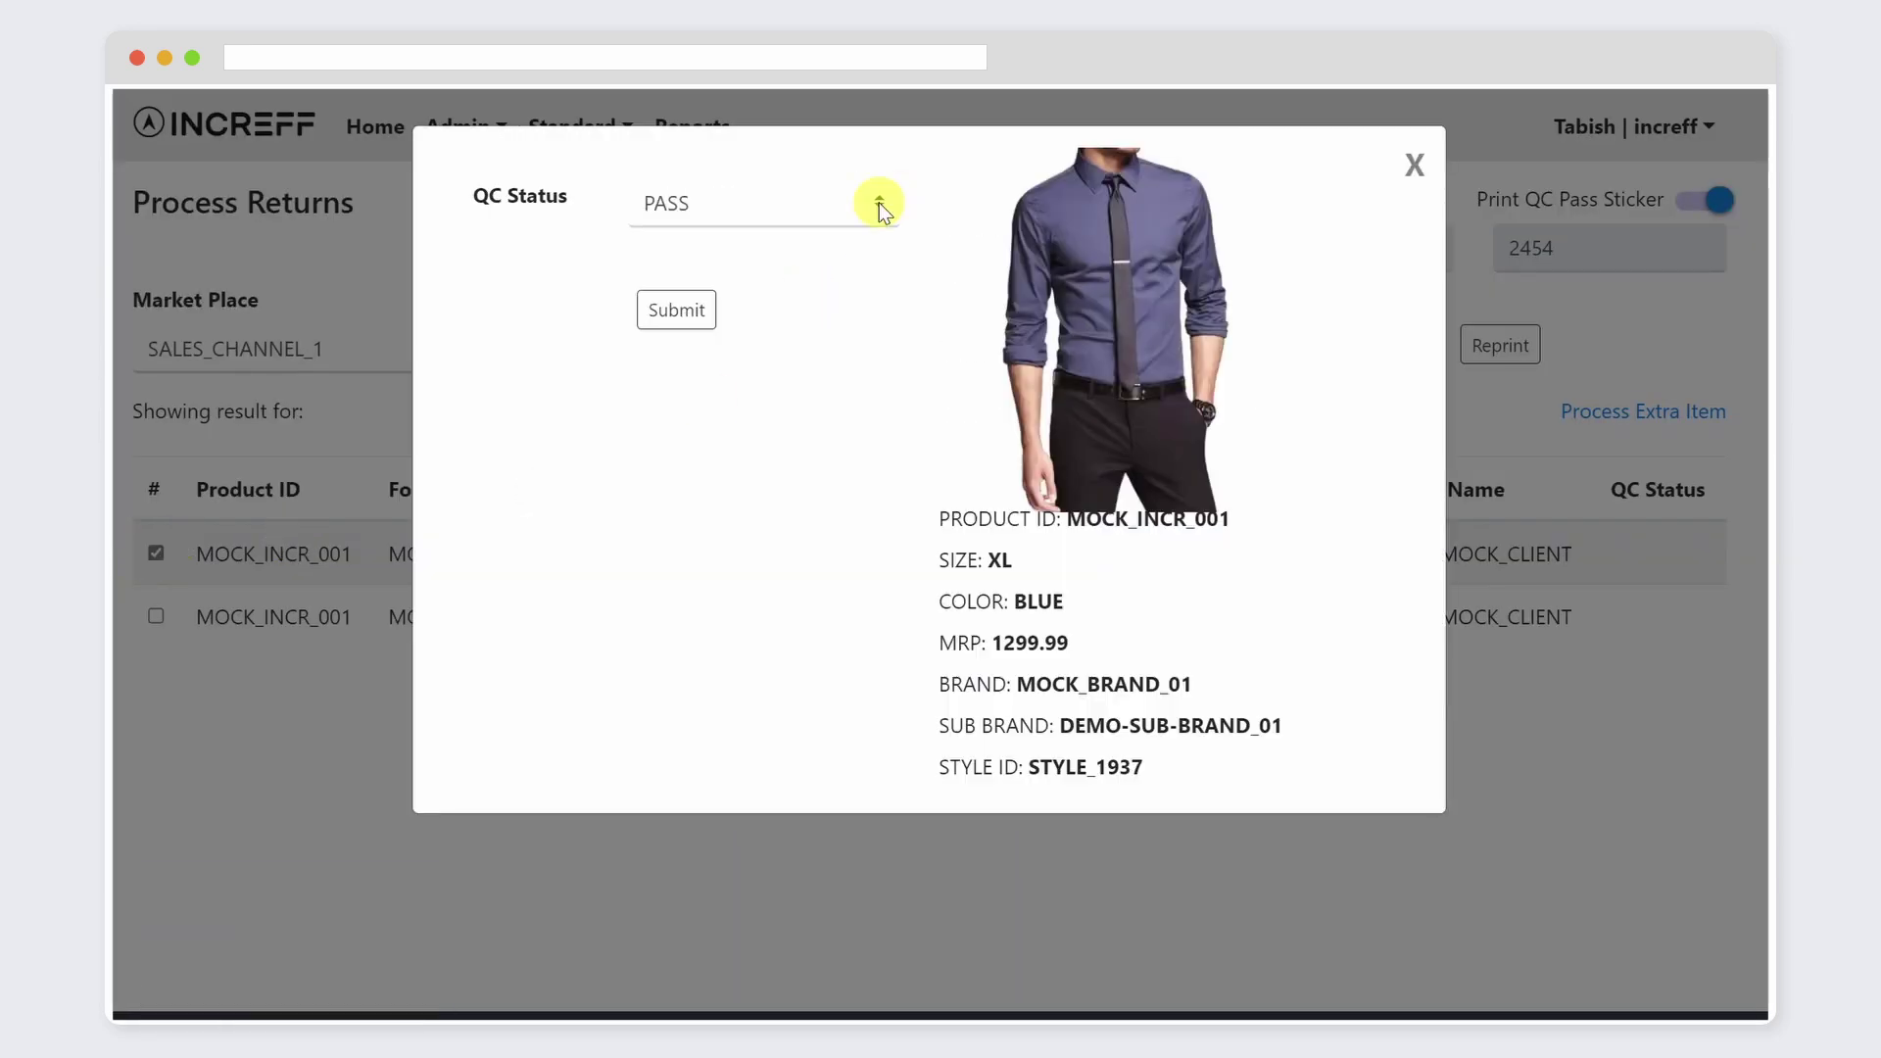
pyautogui.click(880, 203)
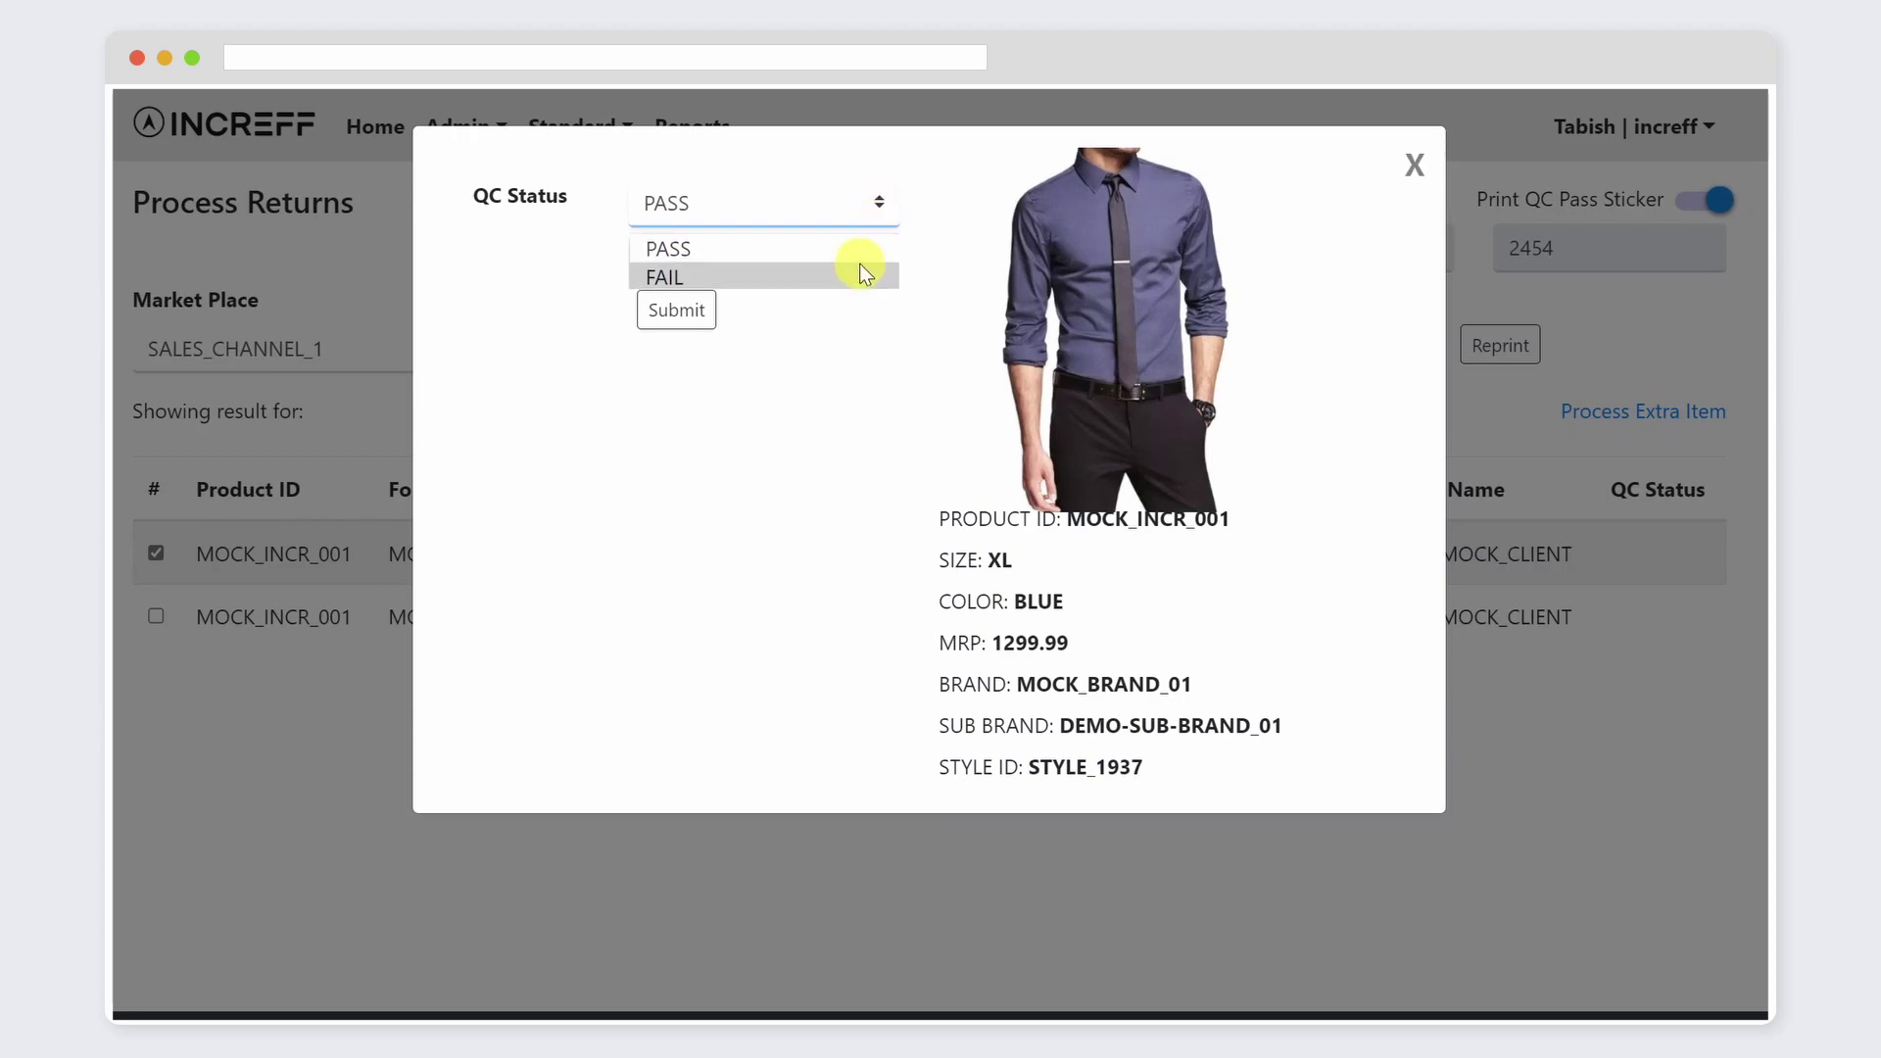
pyautogui.click(858, 248)
pyautogui.click(676, 310)
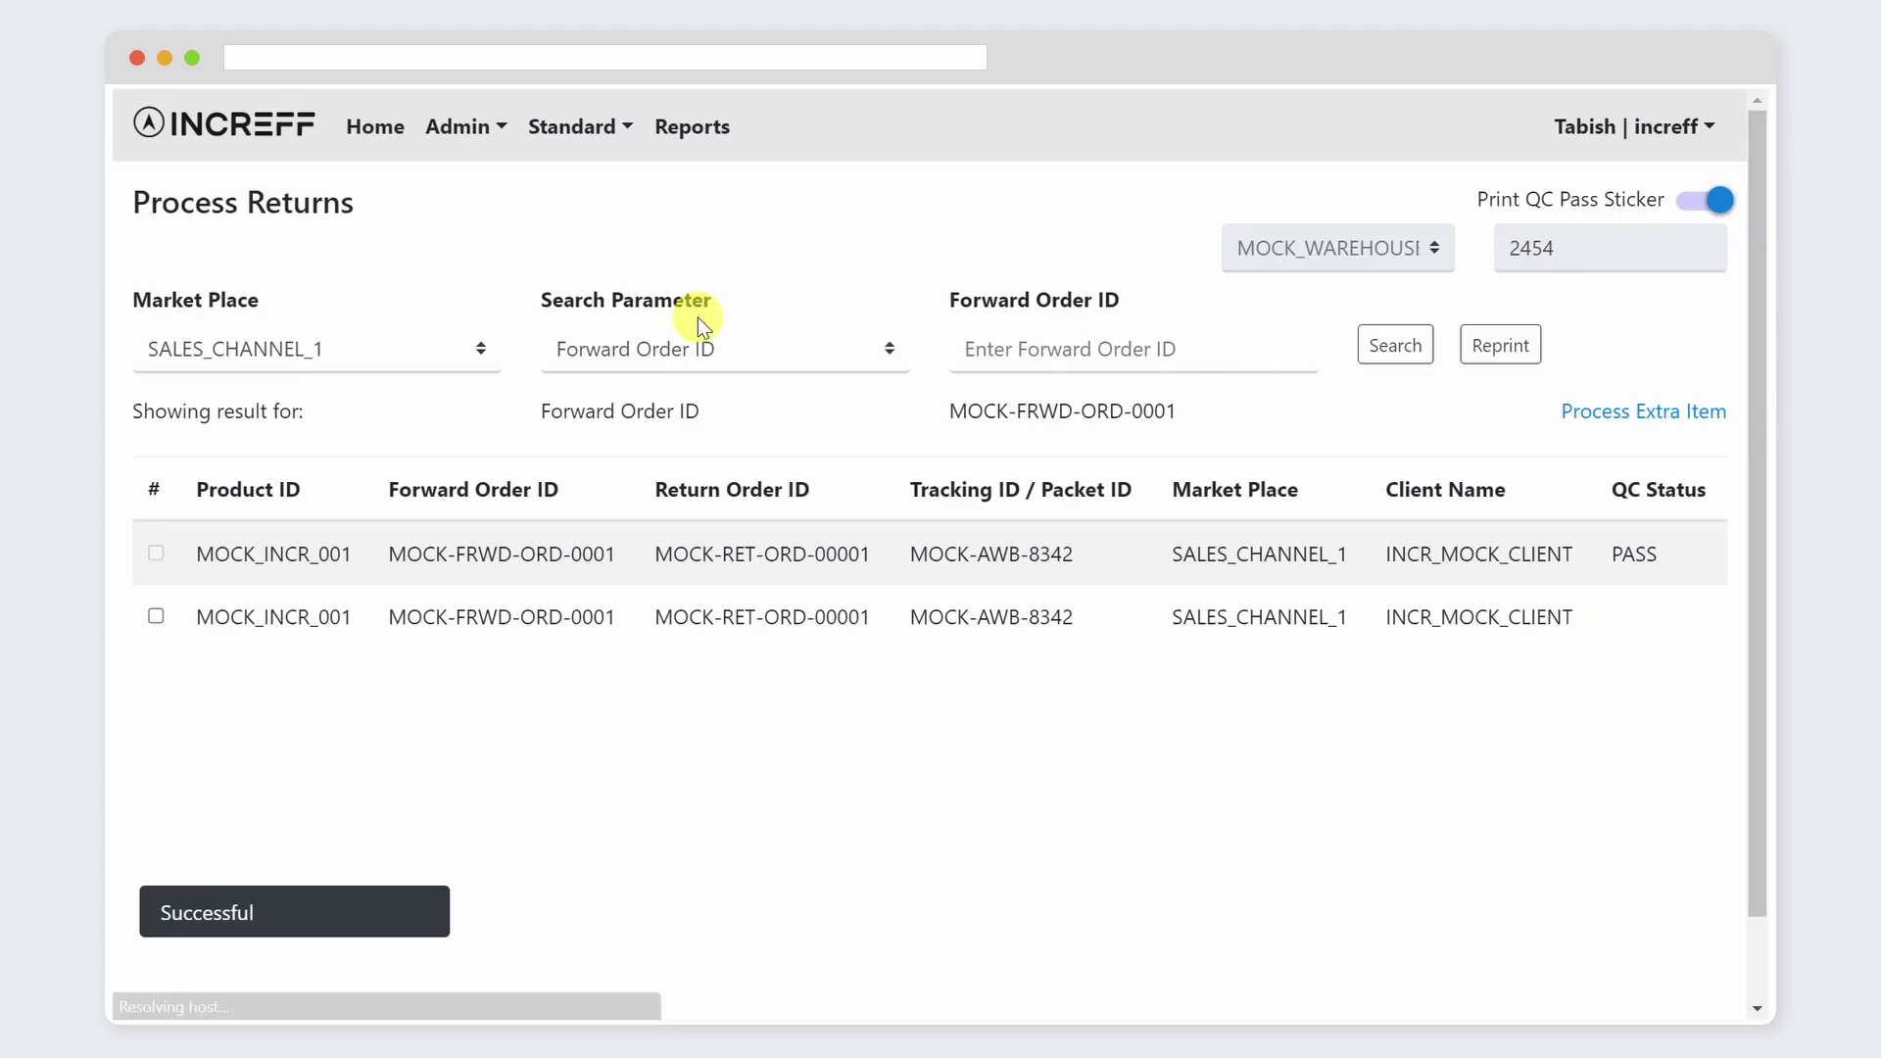
pyautogui.click(1066, 348)
# Step: Search MOCK-FRWD-ORD-0003, select shoes MOCK_INCR_003, set QC status FAIL and pick a reason
pyautogui.write('MOCK-FRWD-ORD-0003')
pyautogui.click(1415, 345)
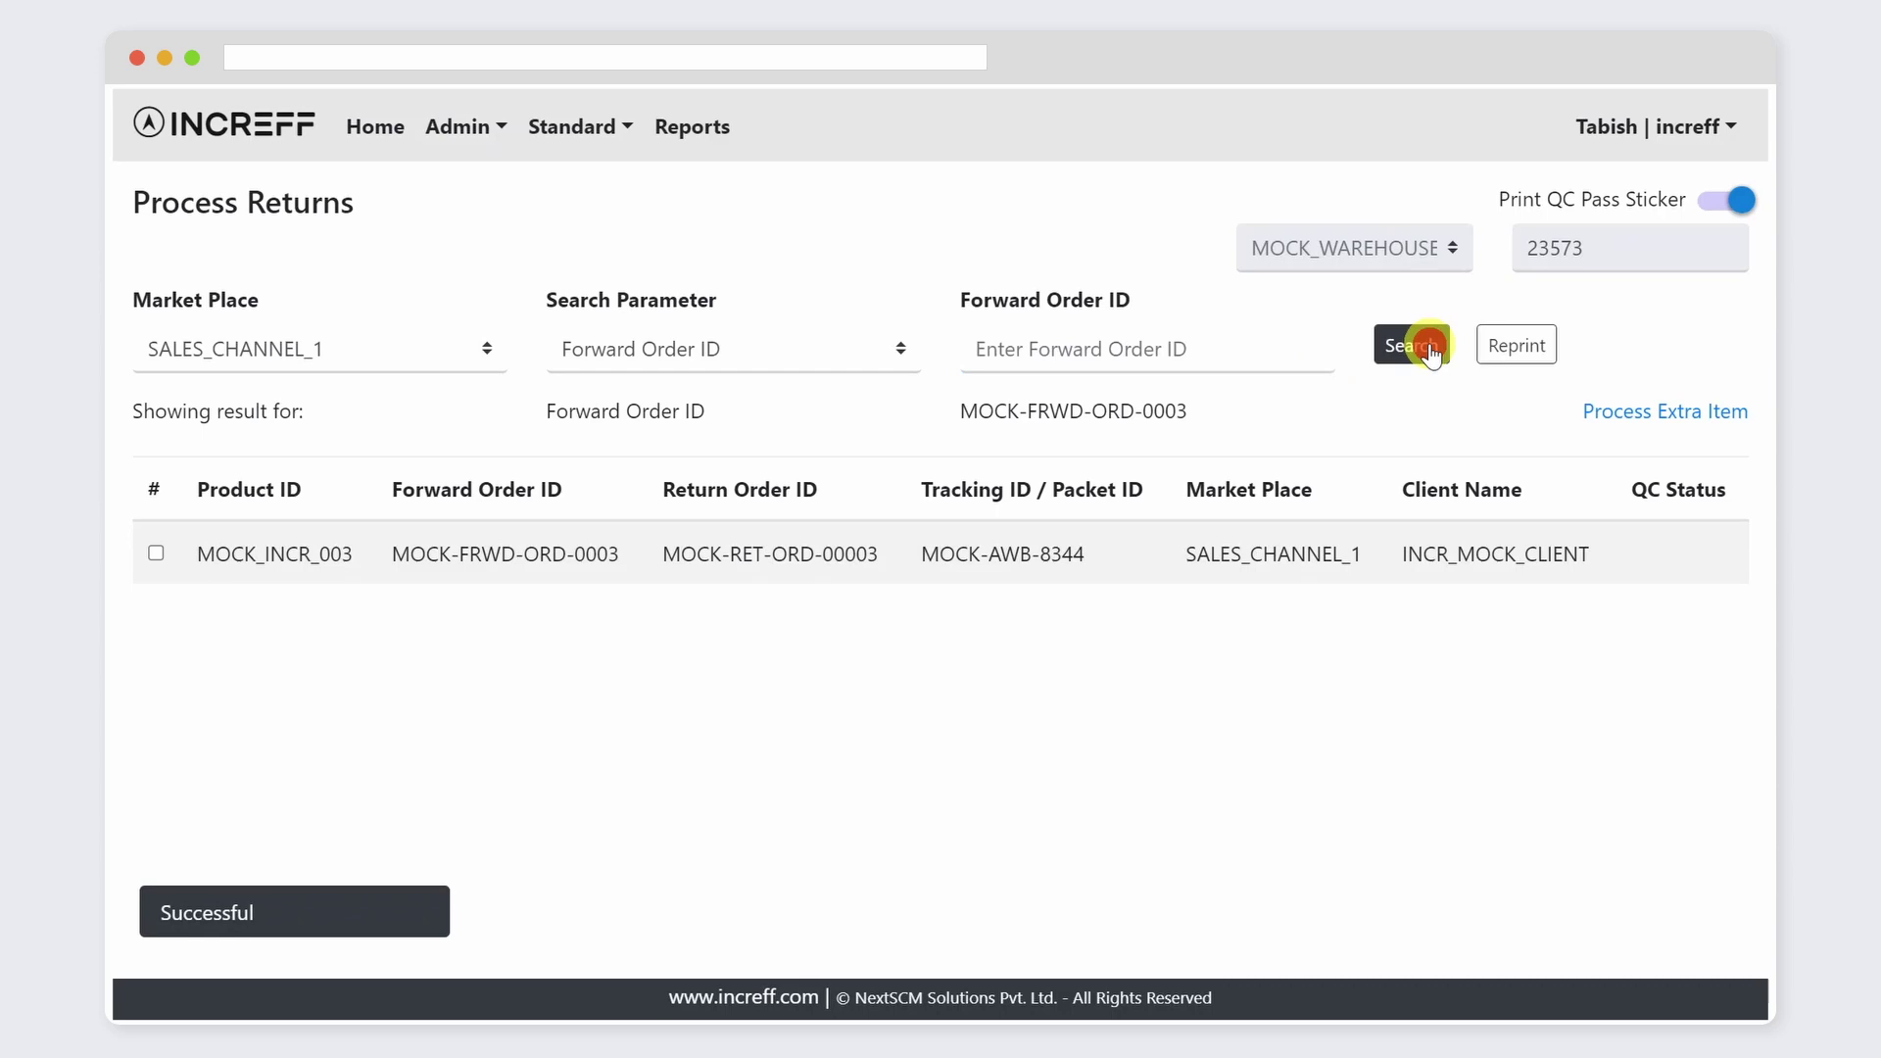
pyautogui.click(152, 555)
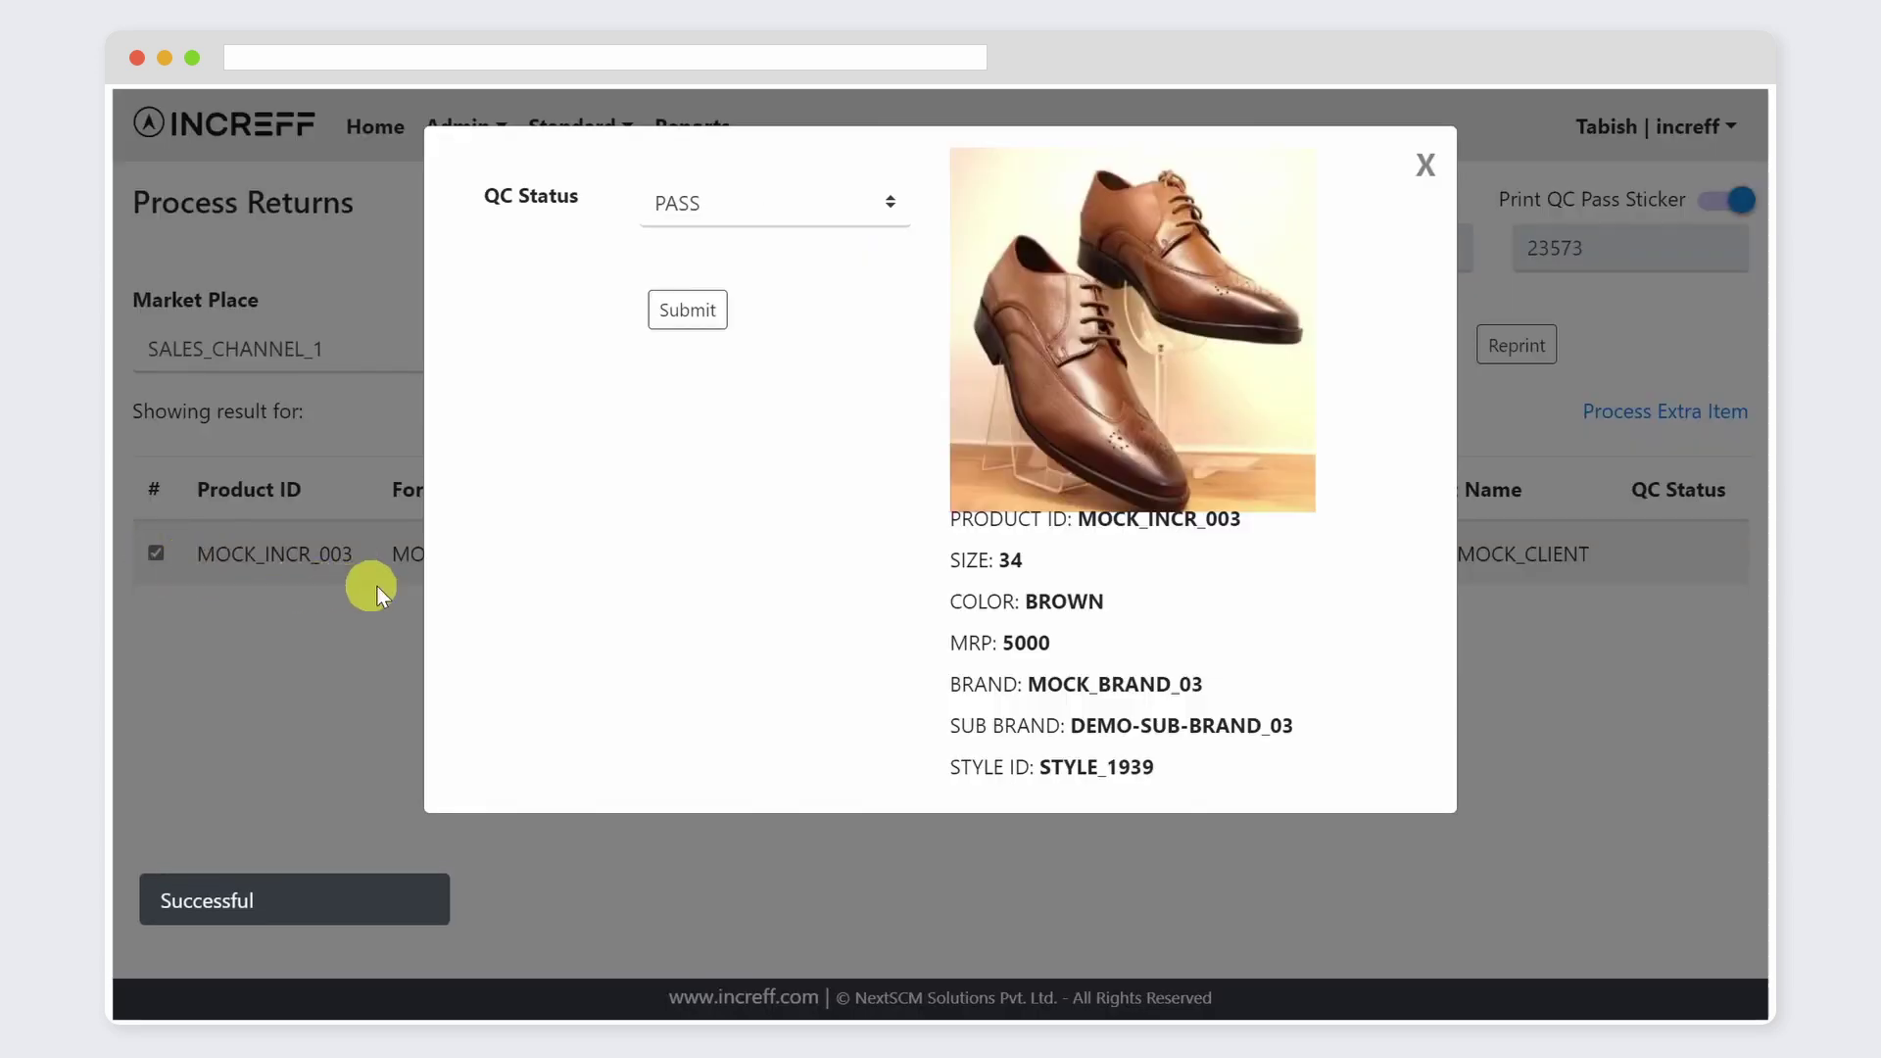
pyautogui.click(888, 208)
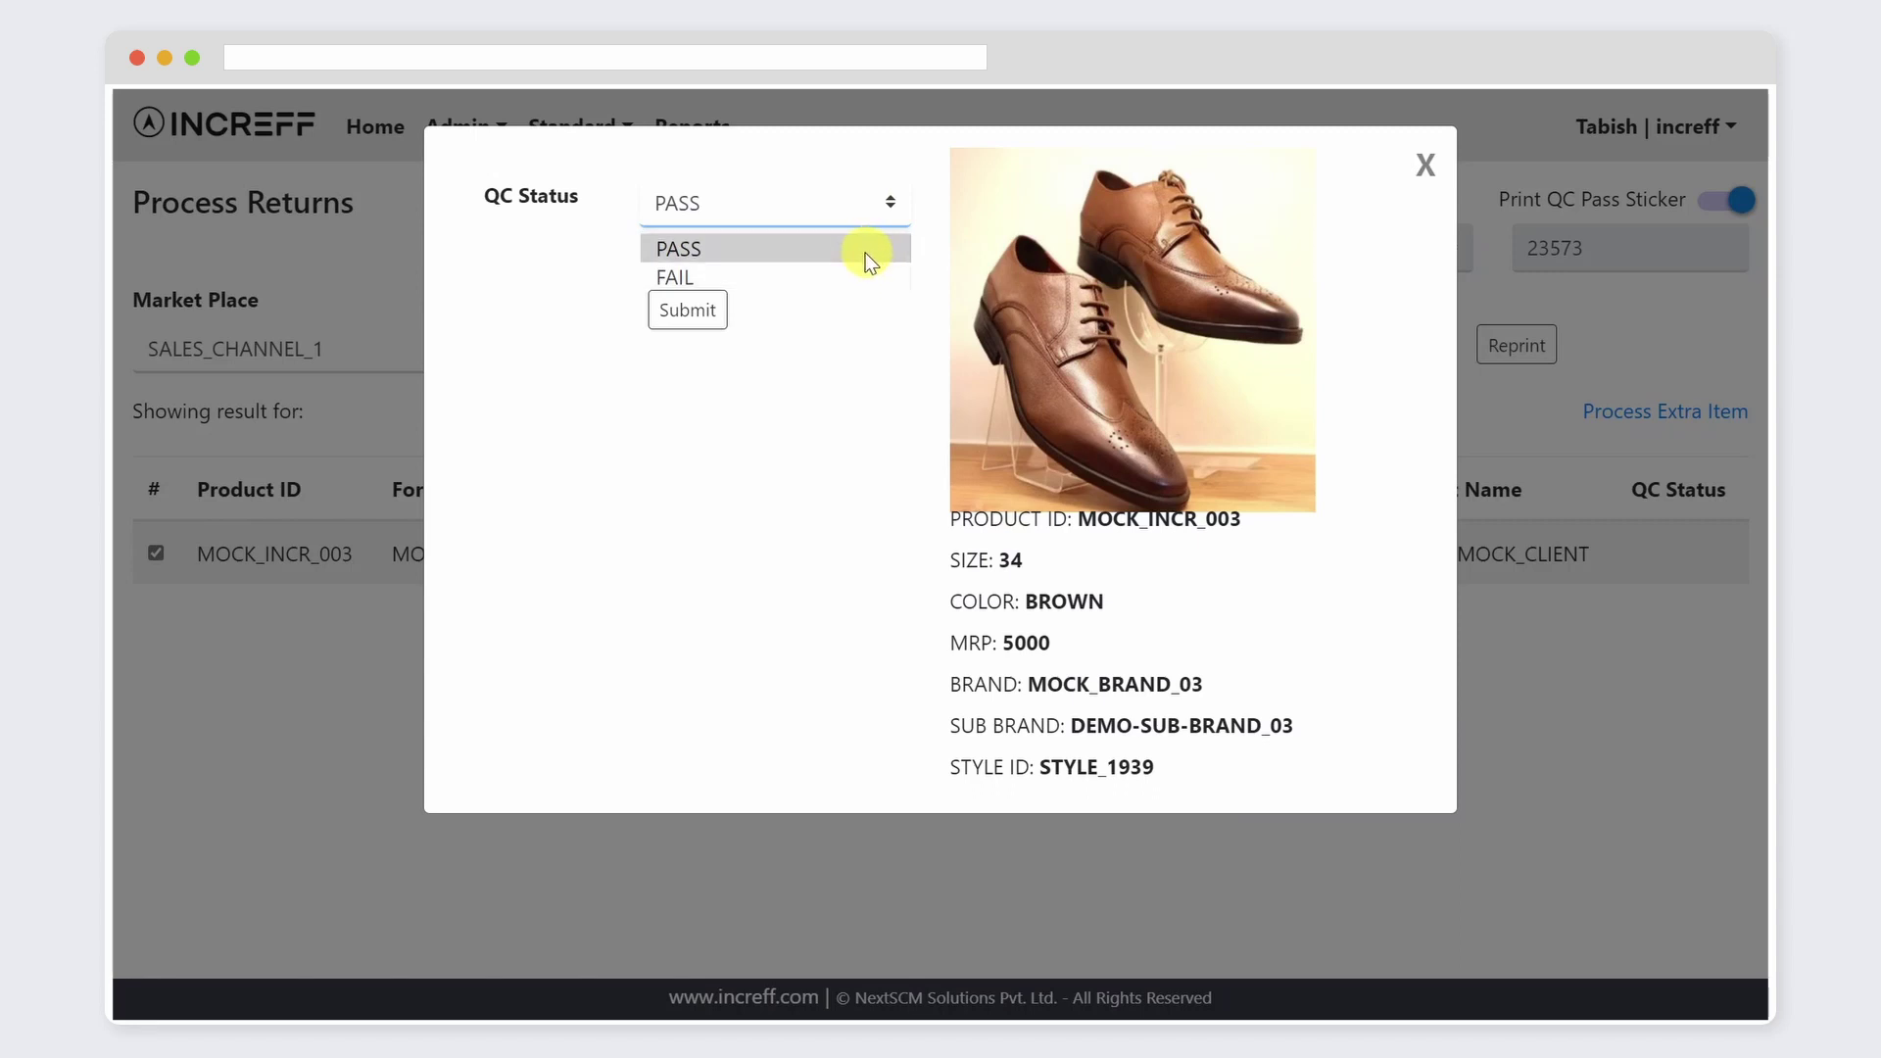
pyautogui.click(862, 278)
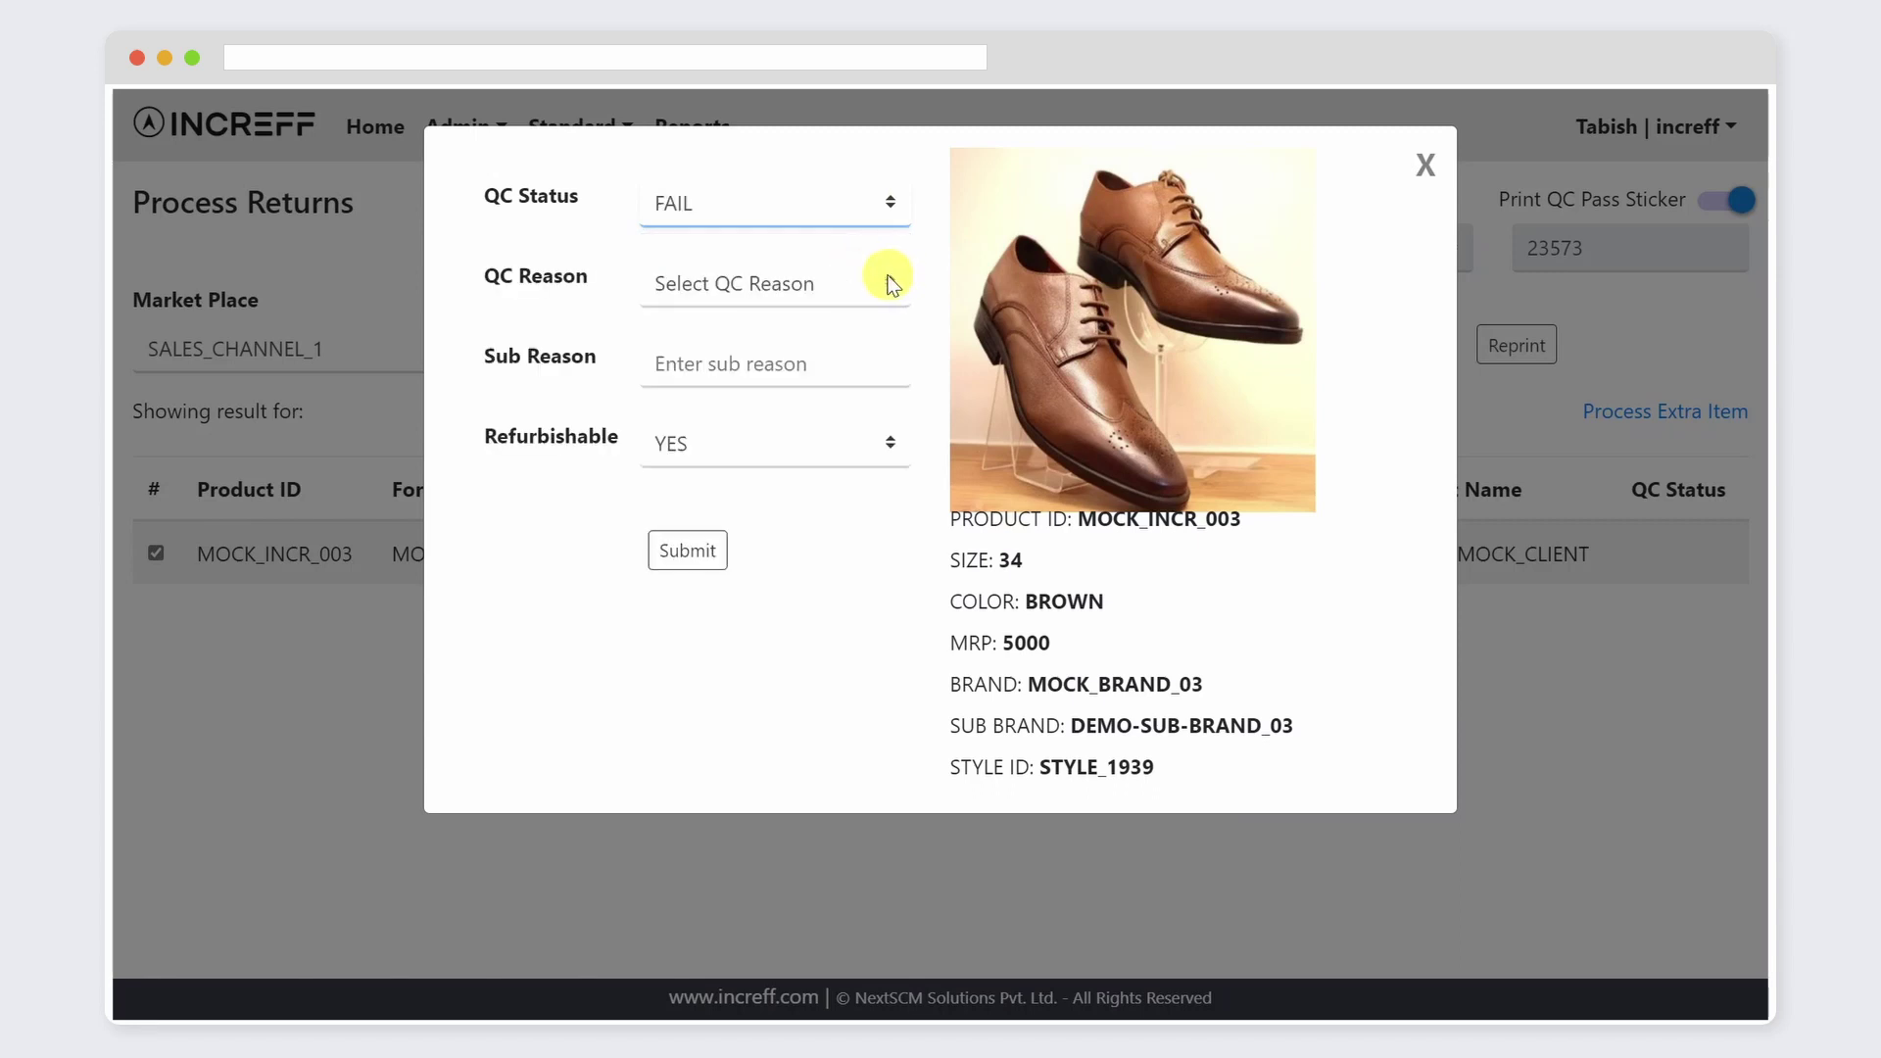
pyautogui.click(890, 283)
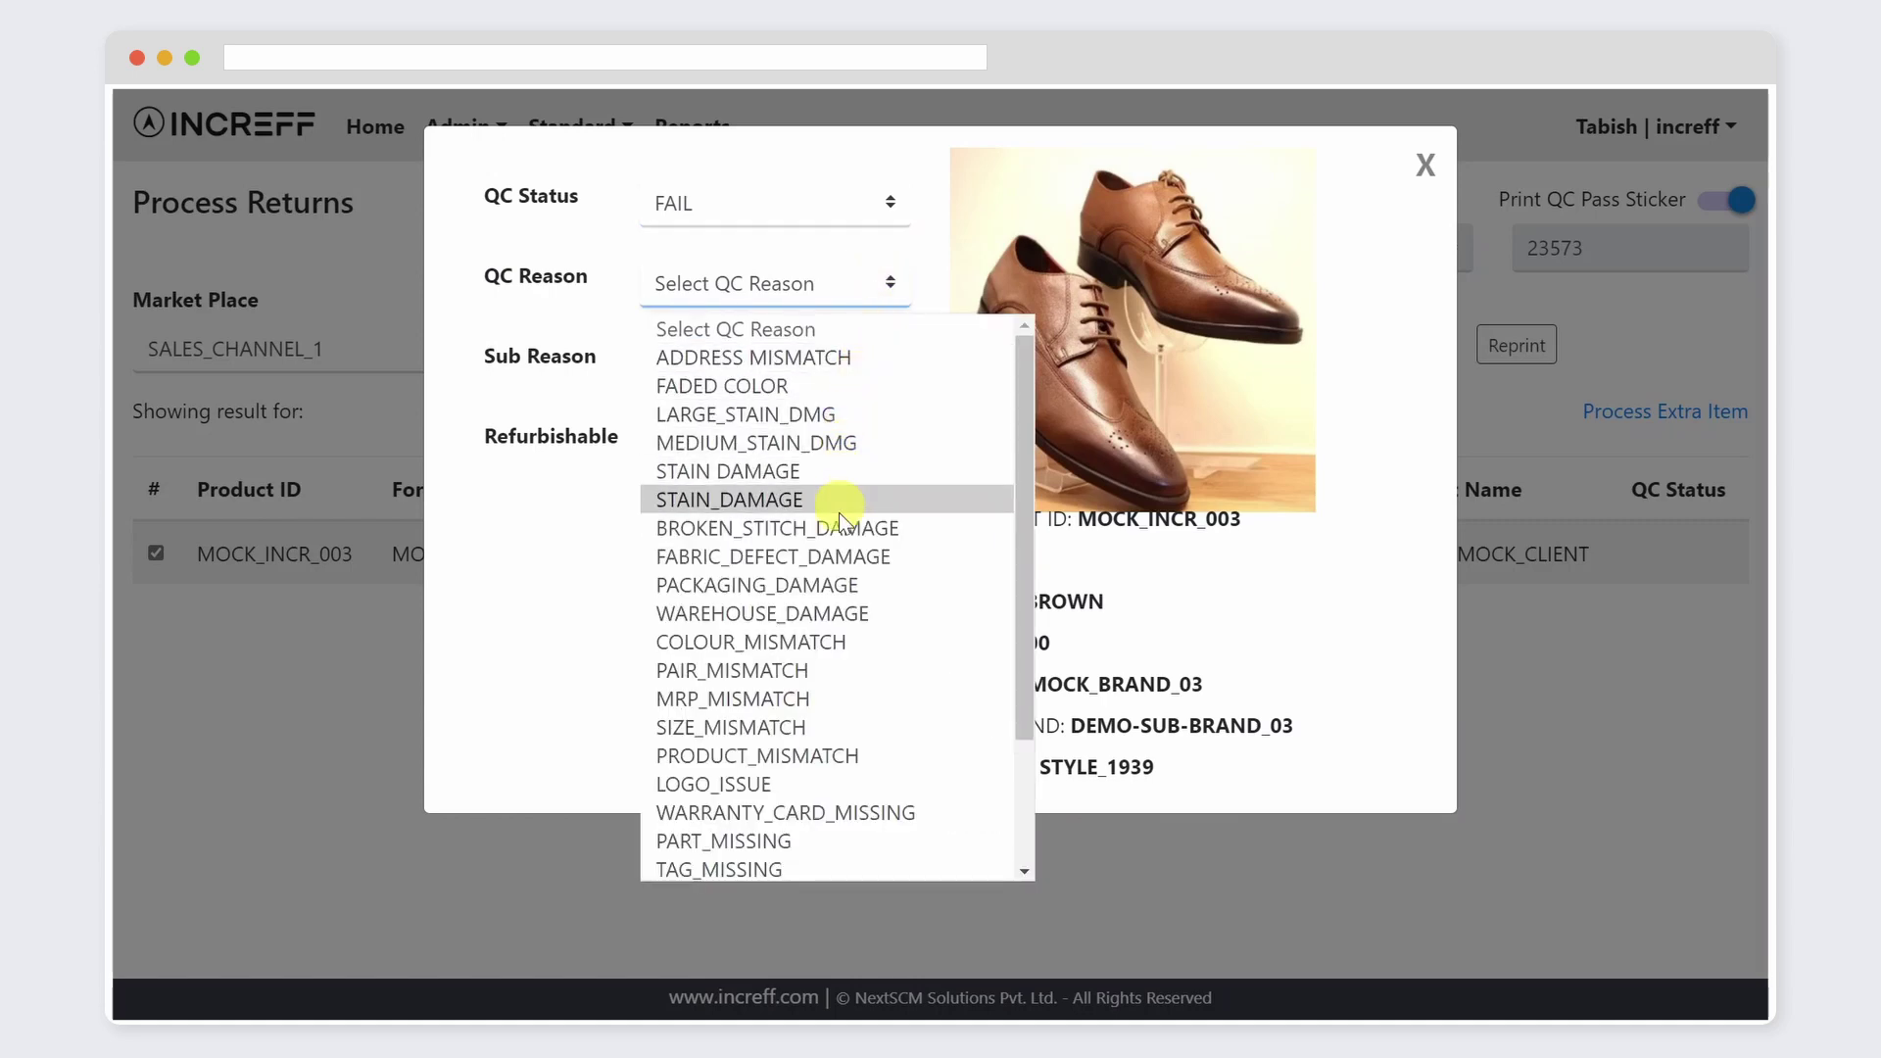
pyautogui.click(831, 647)
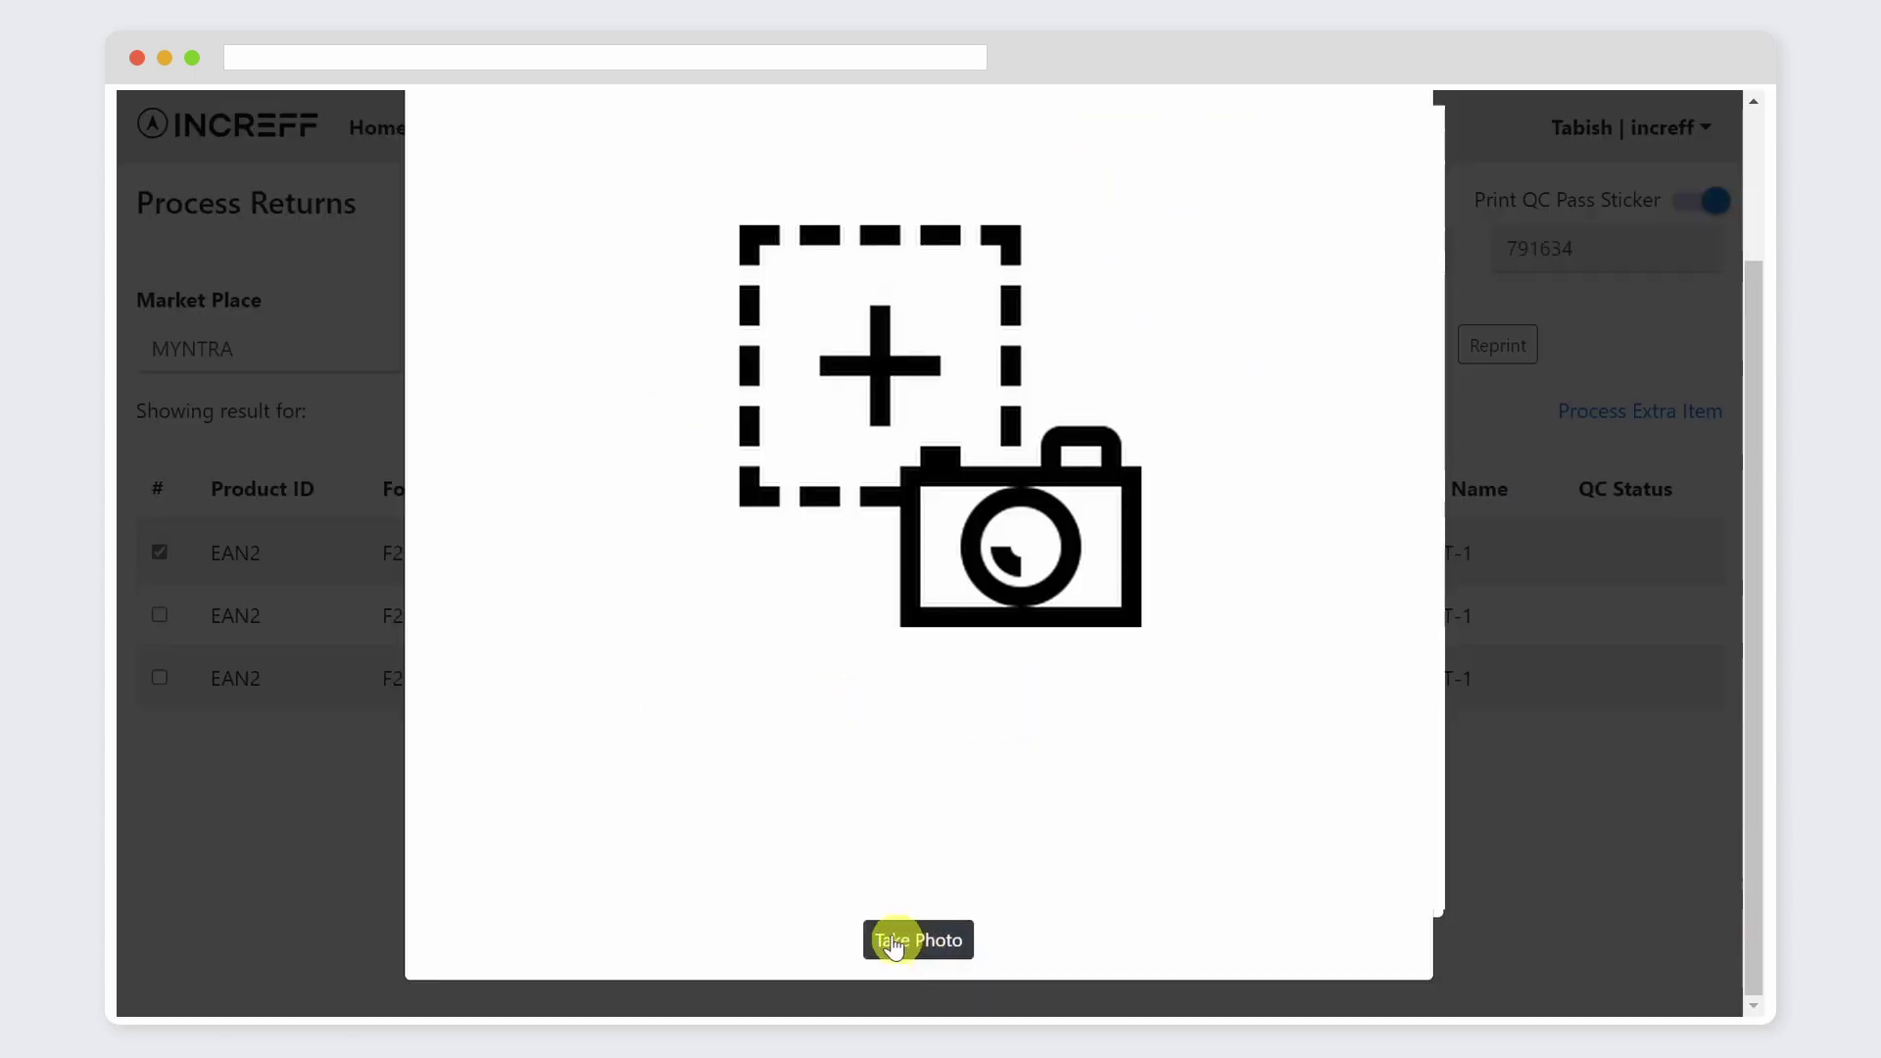
# Step: Capture five photos of the returned shoe, including back, sole and side views
pyautogui.click(891, 942)
pyautogui.click(885, 942)
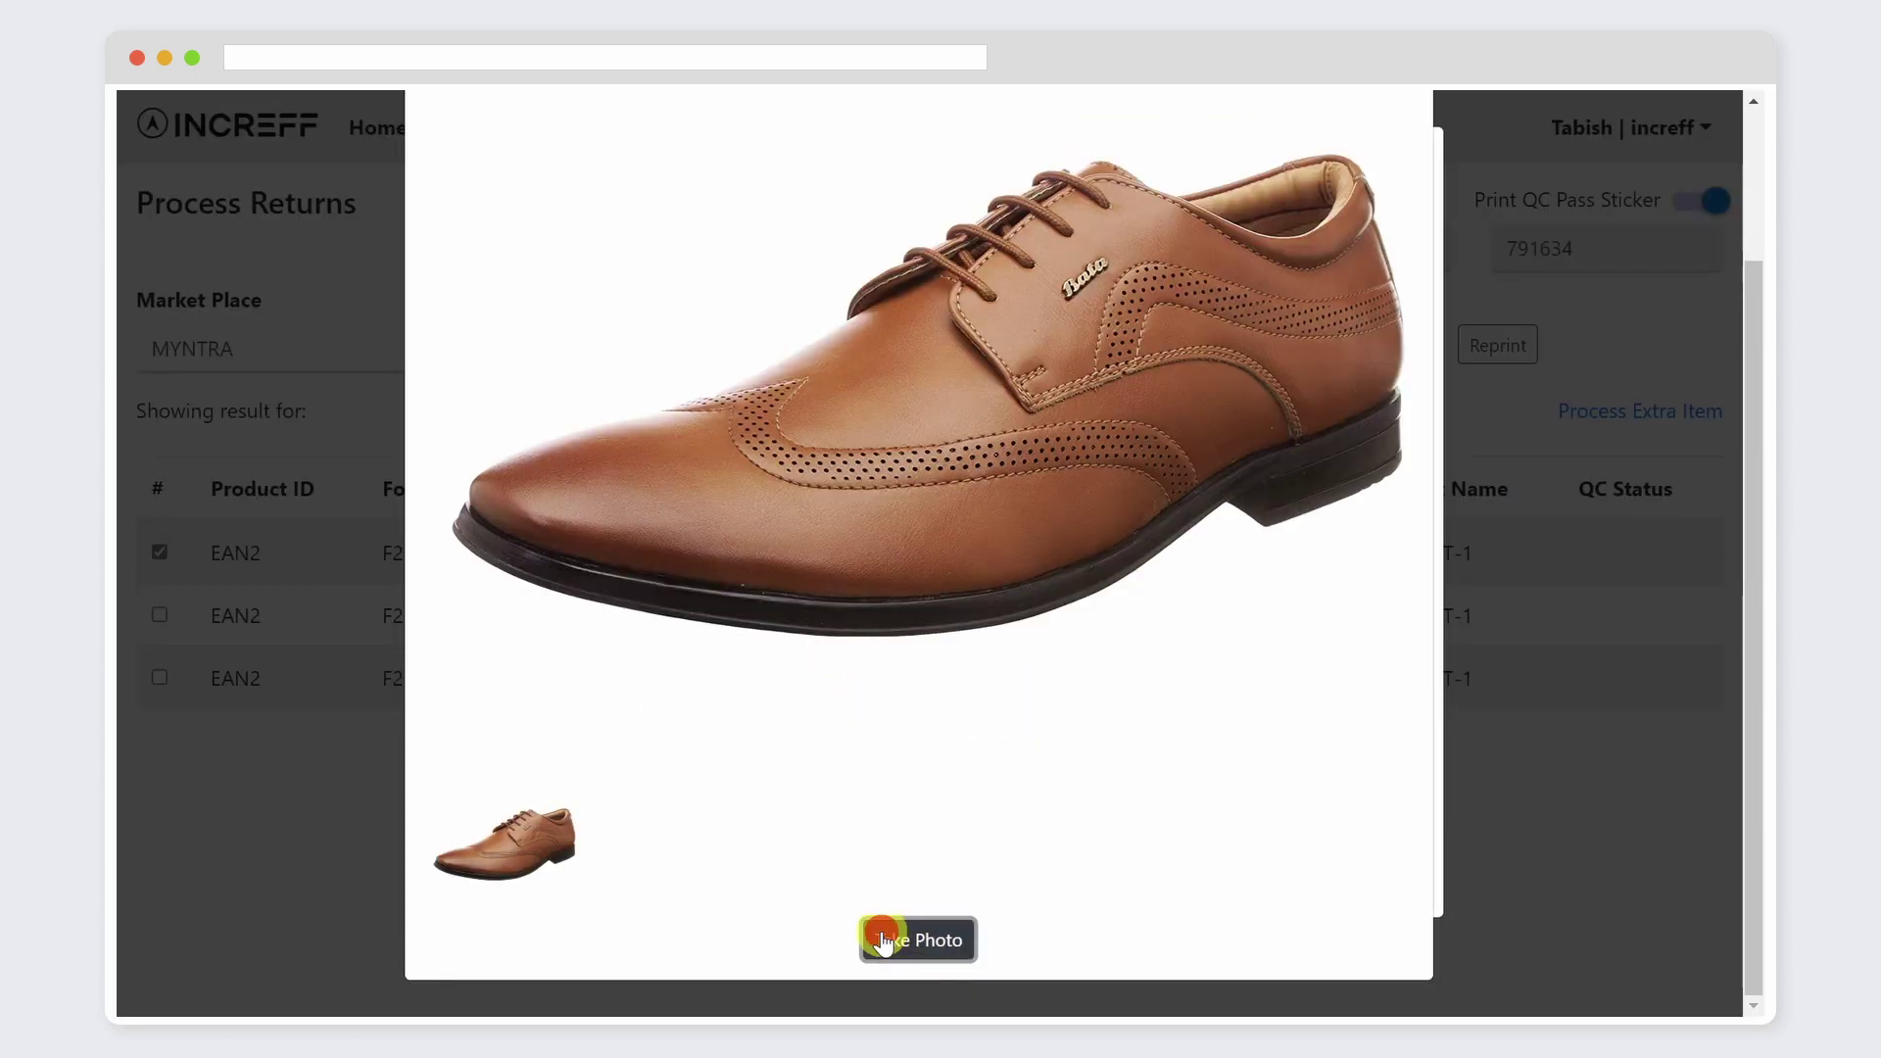
pyautogui.click(885, 943)
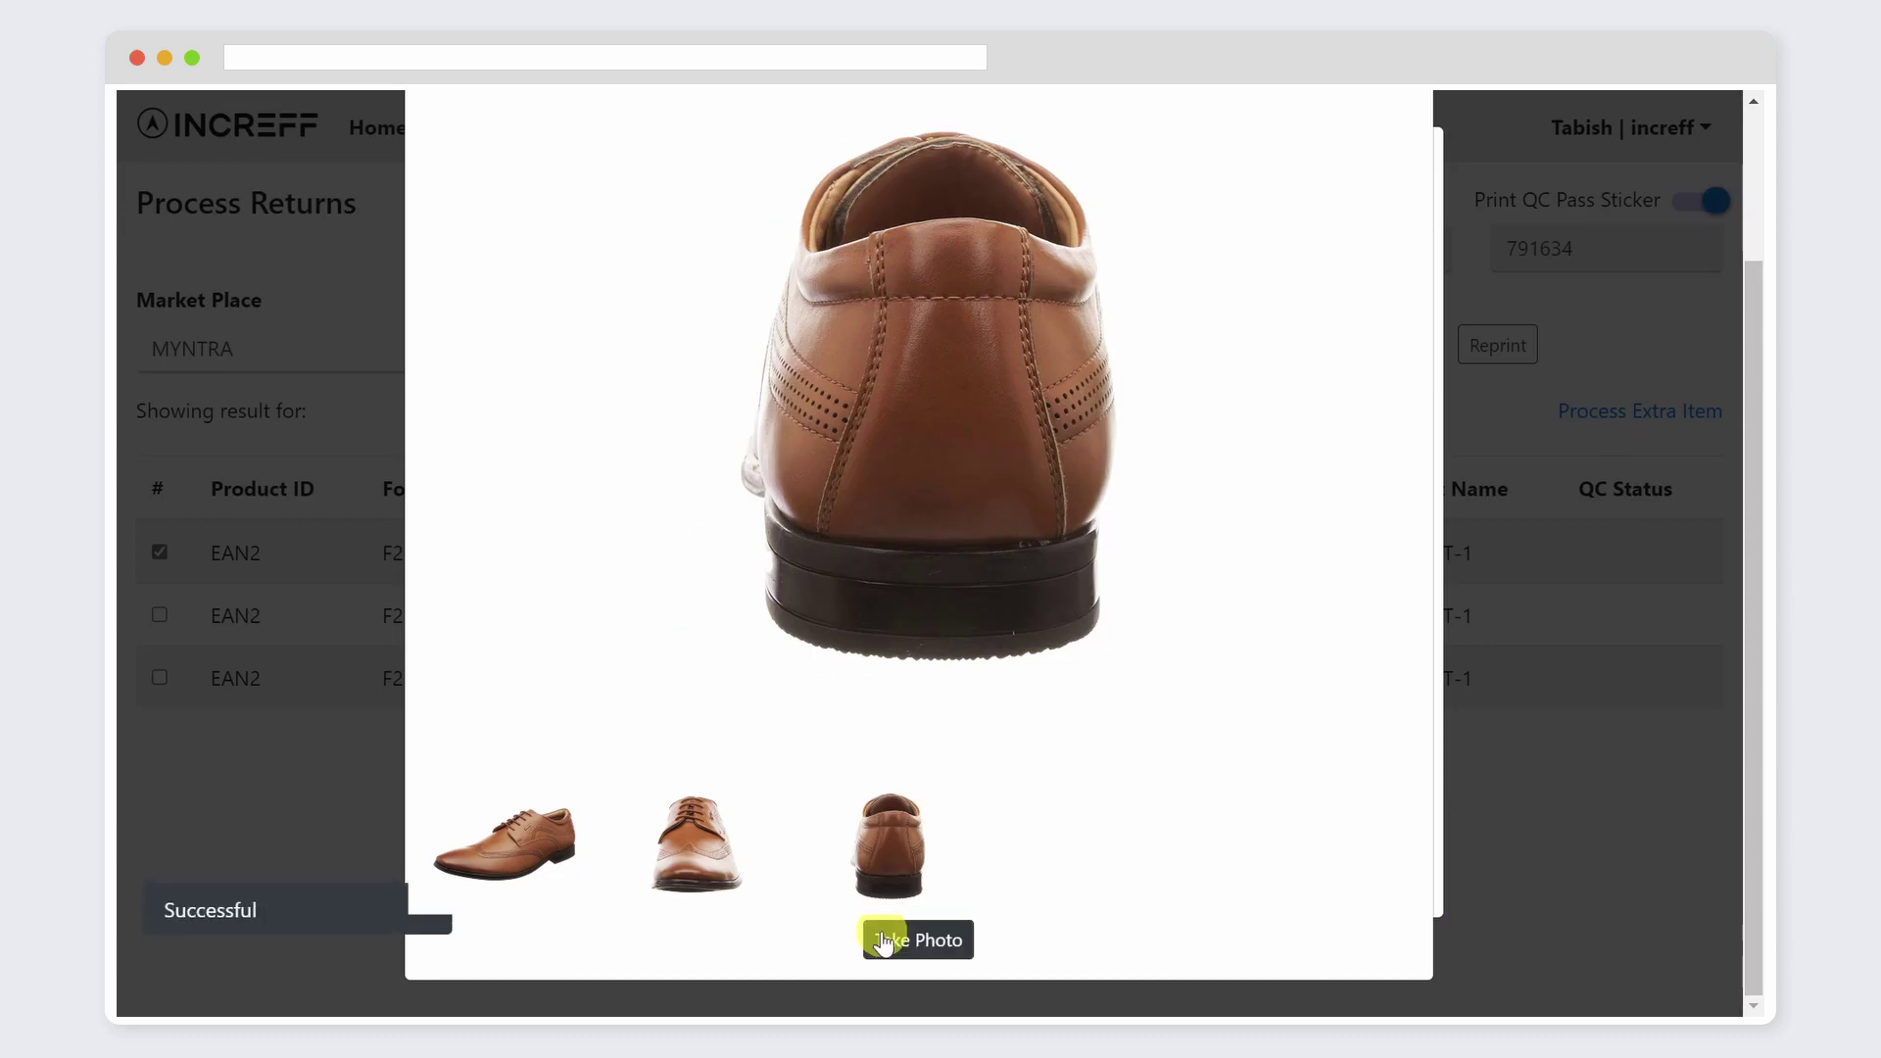
pyautogui.click(885, 942)
pyautogui.click(885, 943)
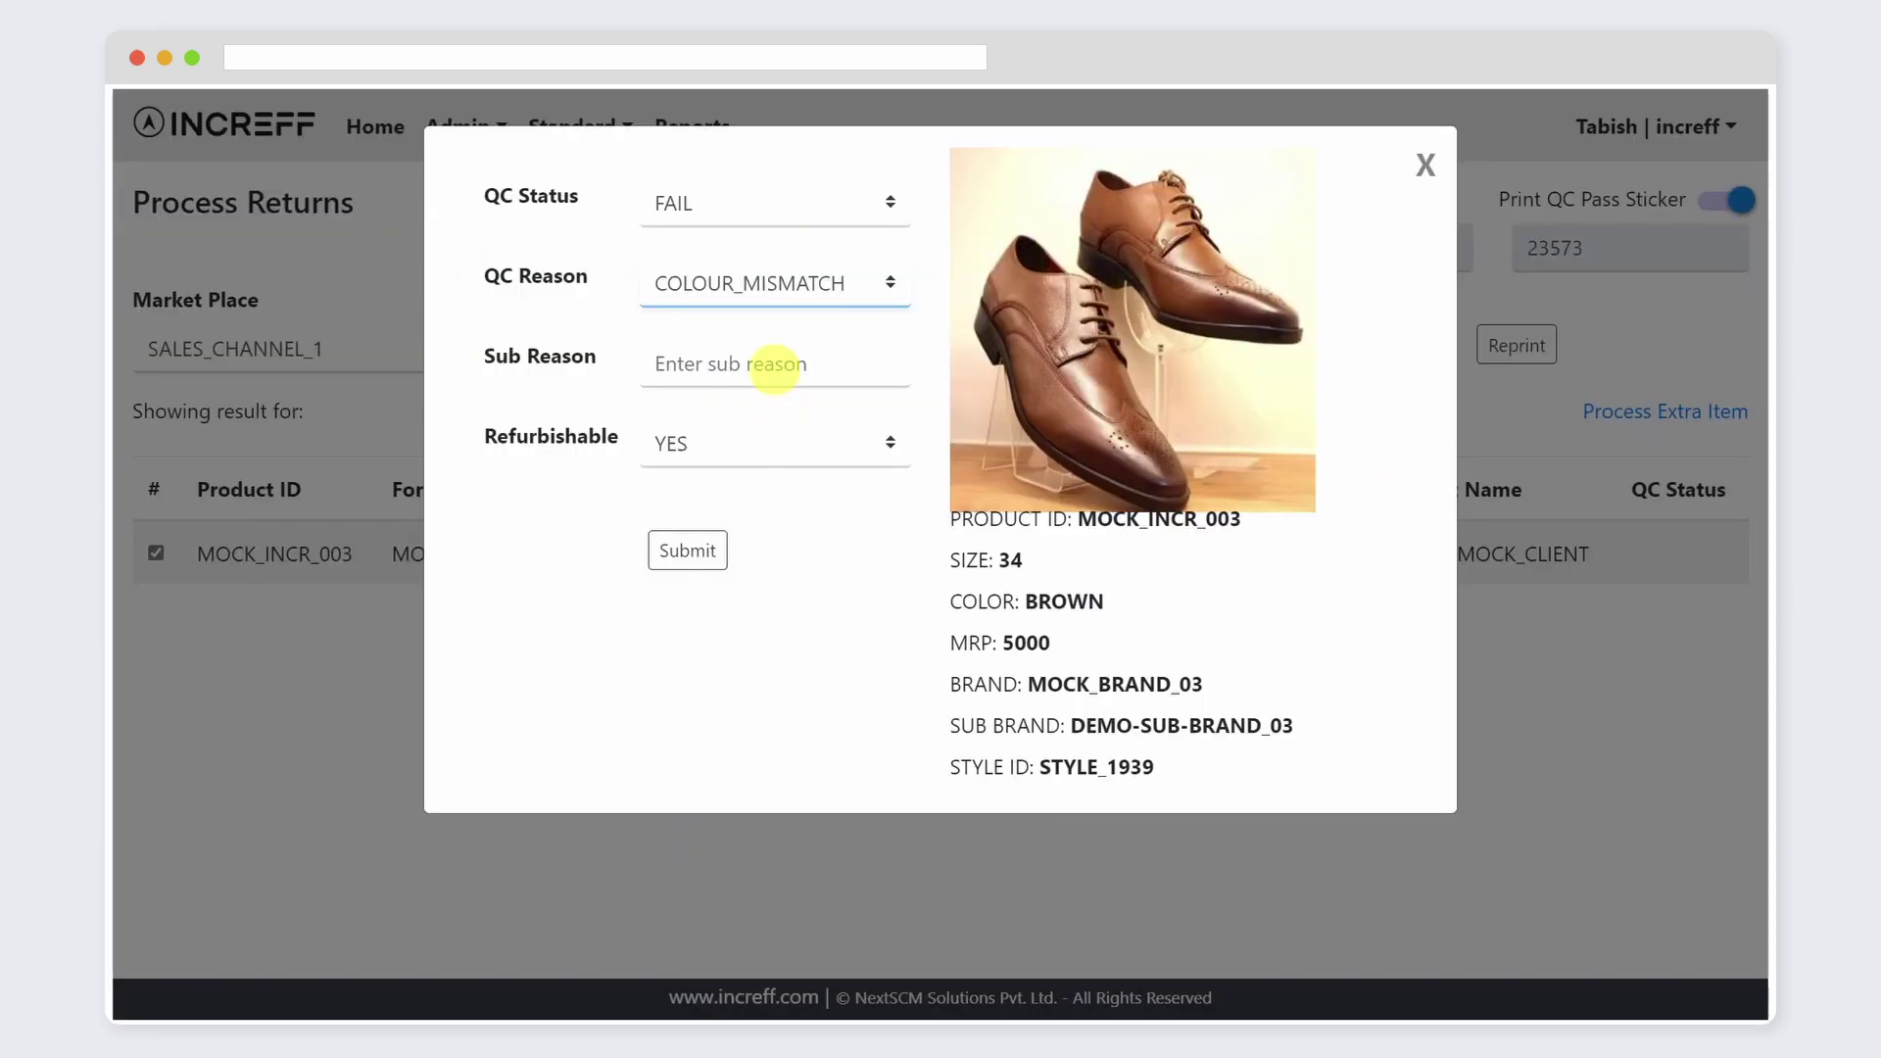
# Step: Fill in the QC sub reason for the COLOUR_MISMATCH failure
pyautogui.click(769, 370)
pyautogui.write('expe')
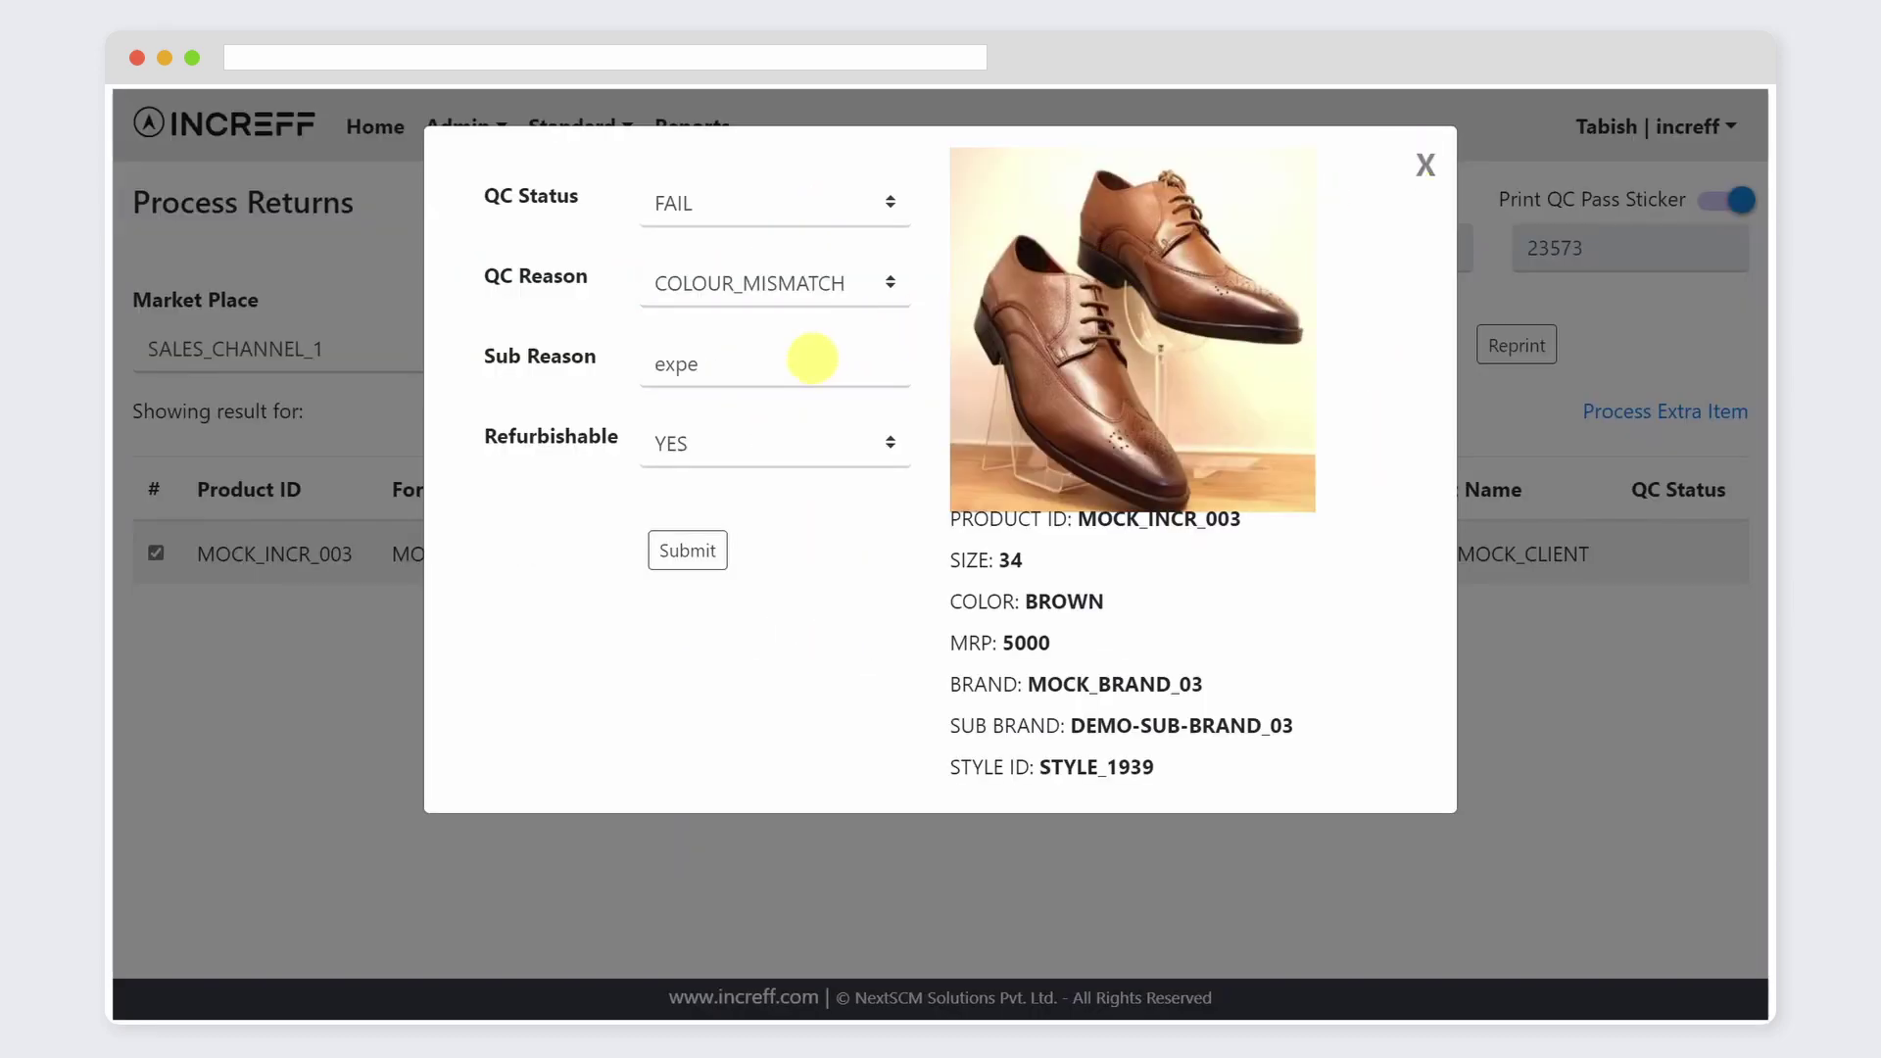
pyautogui.moveTo(745, 377); pyautogui.dragTo(671, 383)
pyautogui.write('expecte')
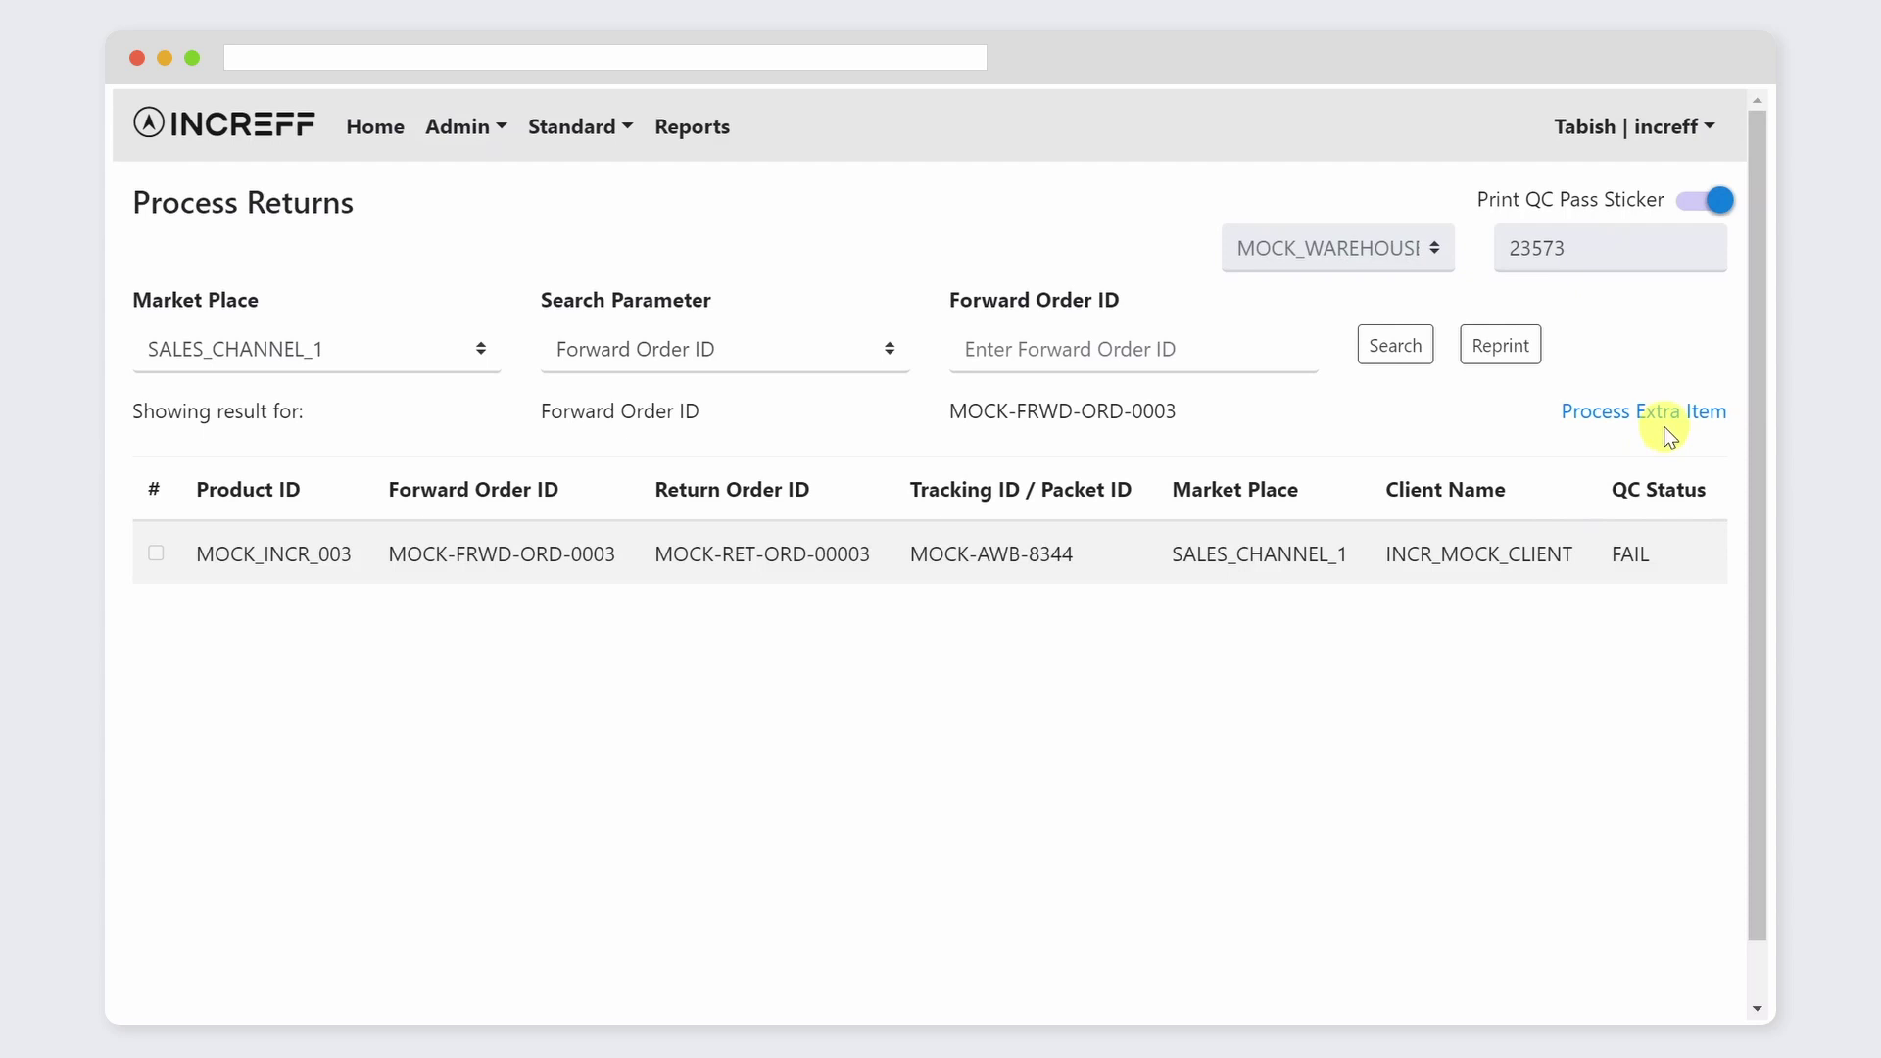
# Step: Enter Product ID MOCK_PID-123 in the Process Extra Item form, then close it
pyautogui.click(1669, 414)
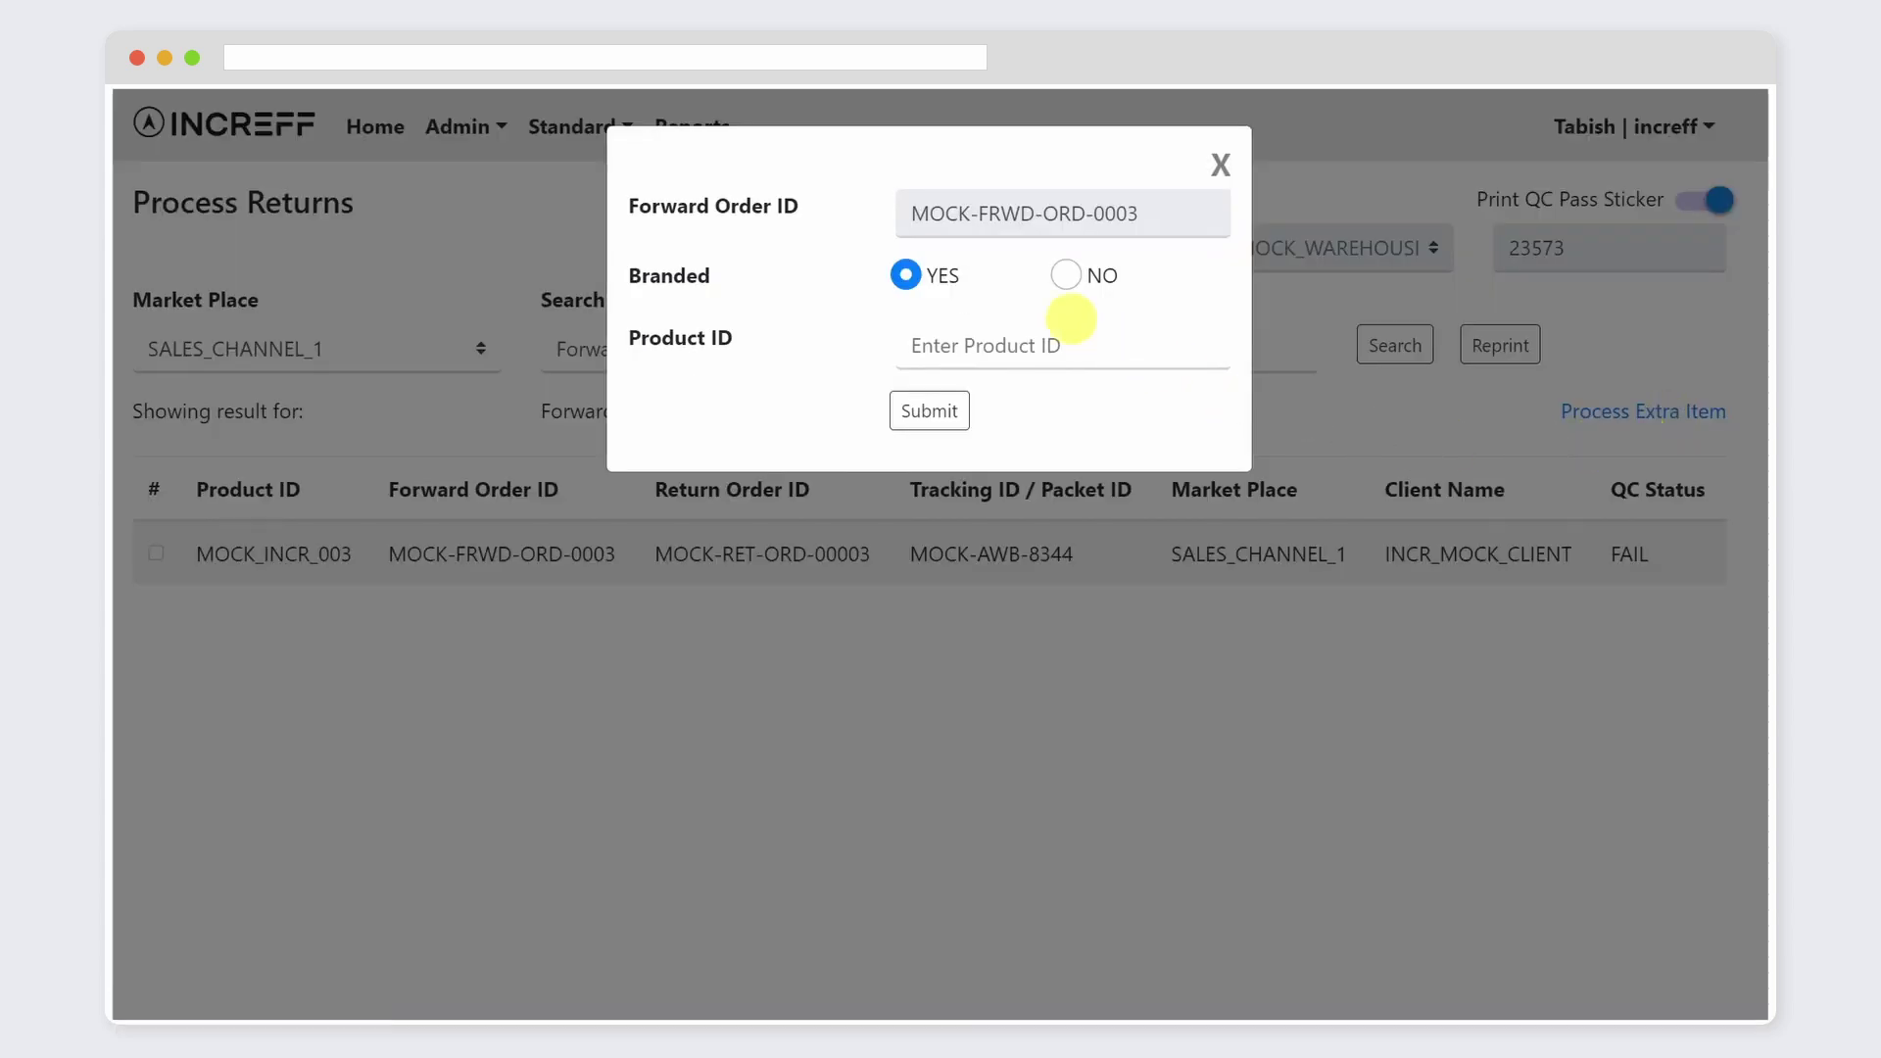
pyautogui.click(1001, 349)
pyautogui.write('MOCK')
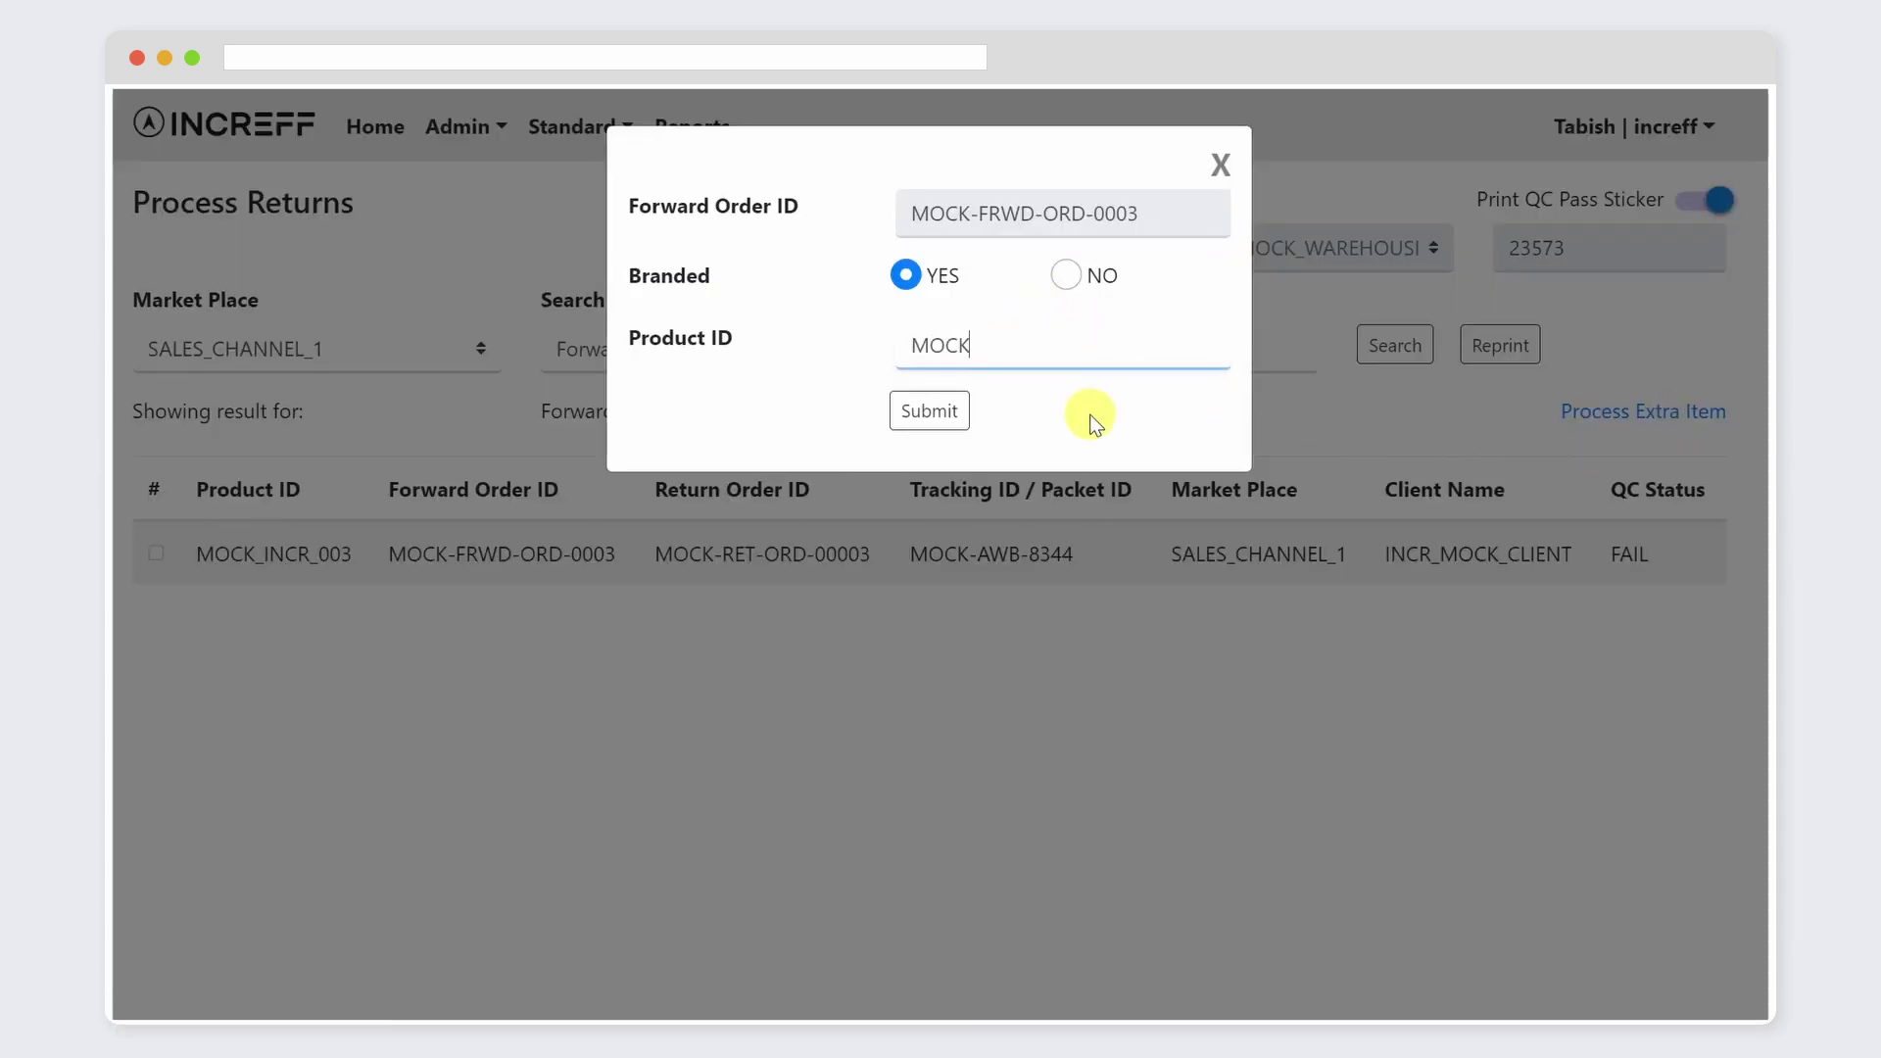
pyautogui.write('_PID-123')
pyautogui.click(1219, 165)
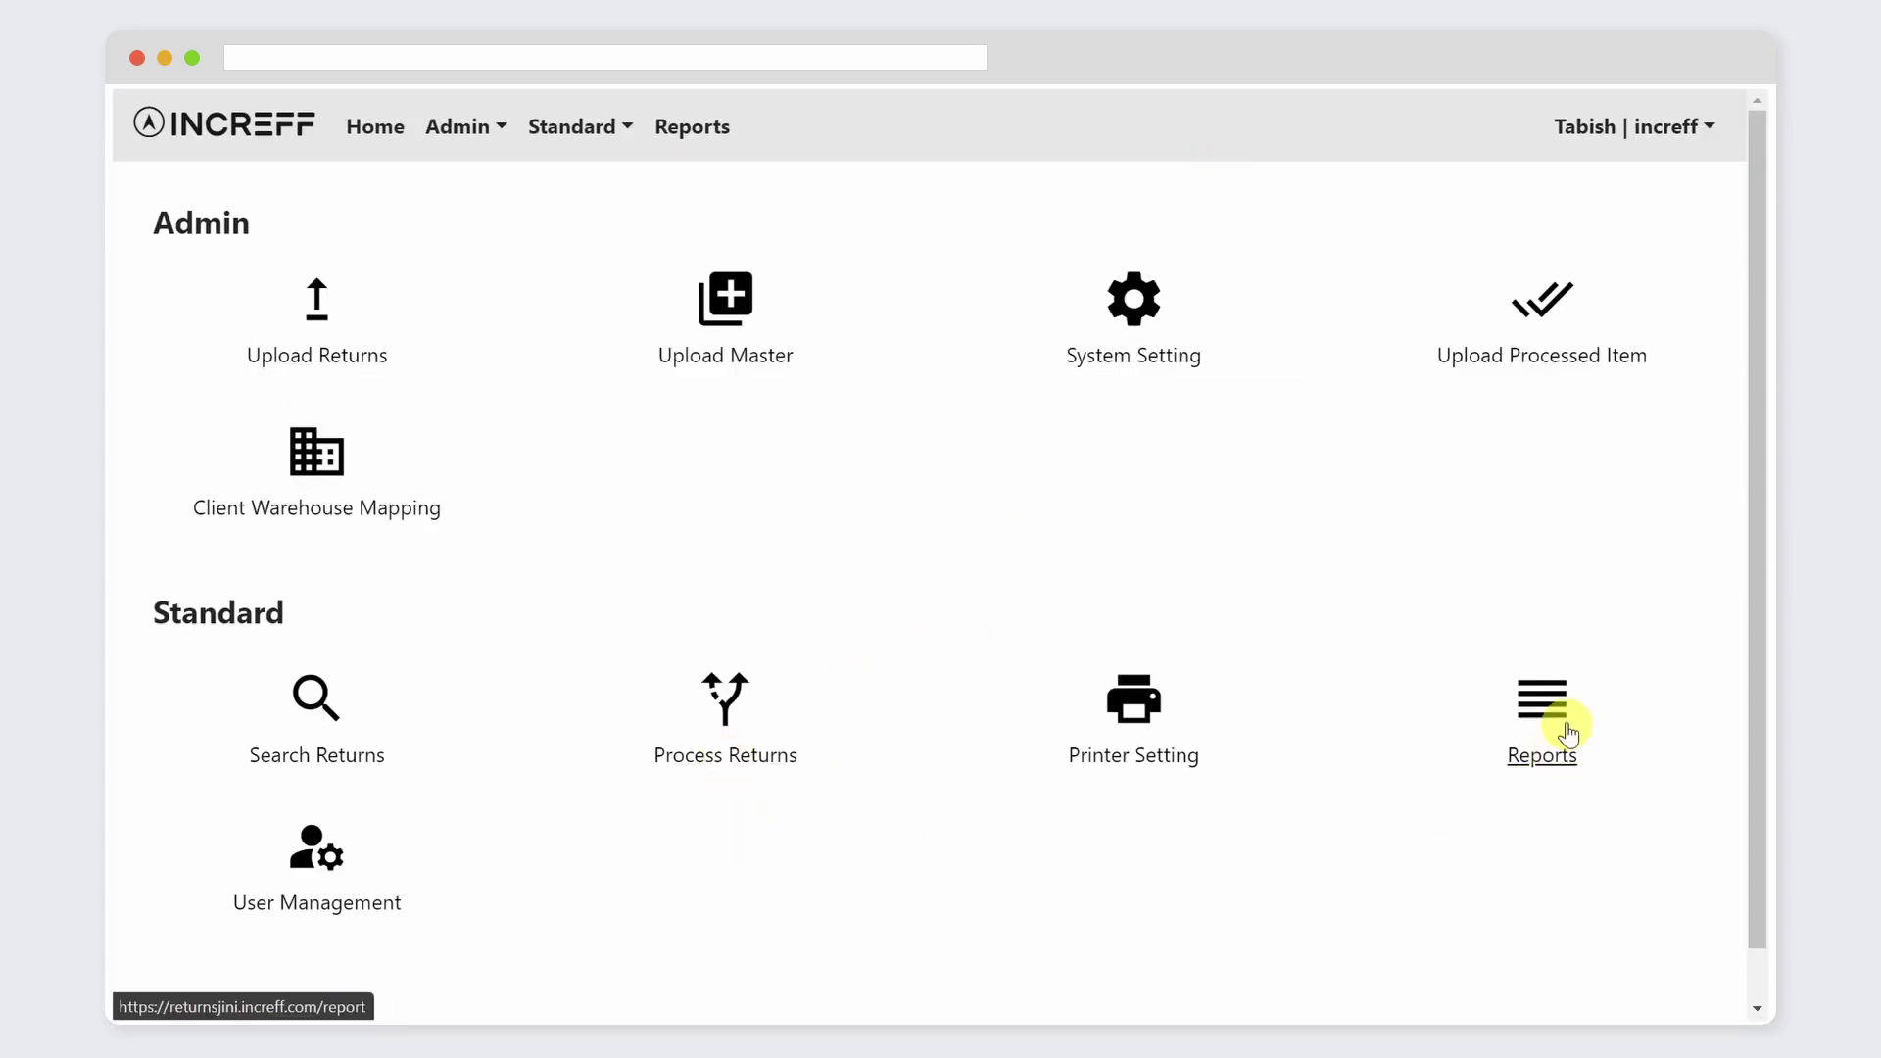
# Step: Download the PROCESSED ITEM REPORT with end date 26-05-2021 and open it in Excel
pyautogui.click(1568, 733)
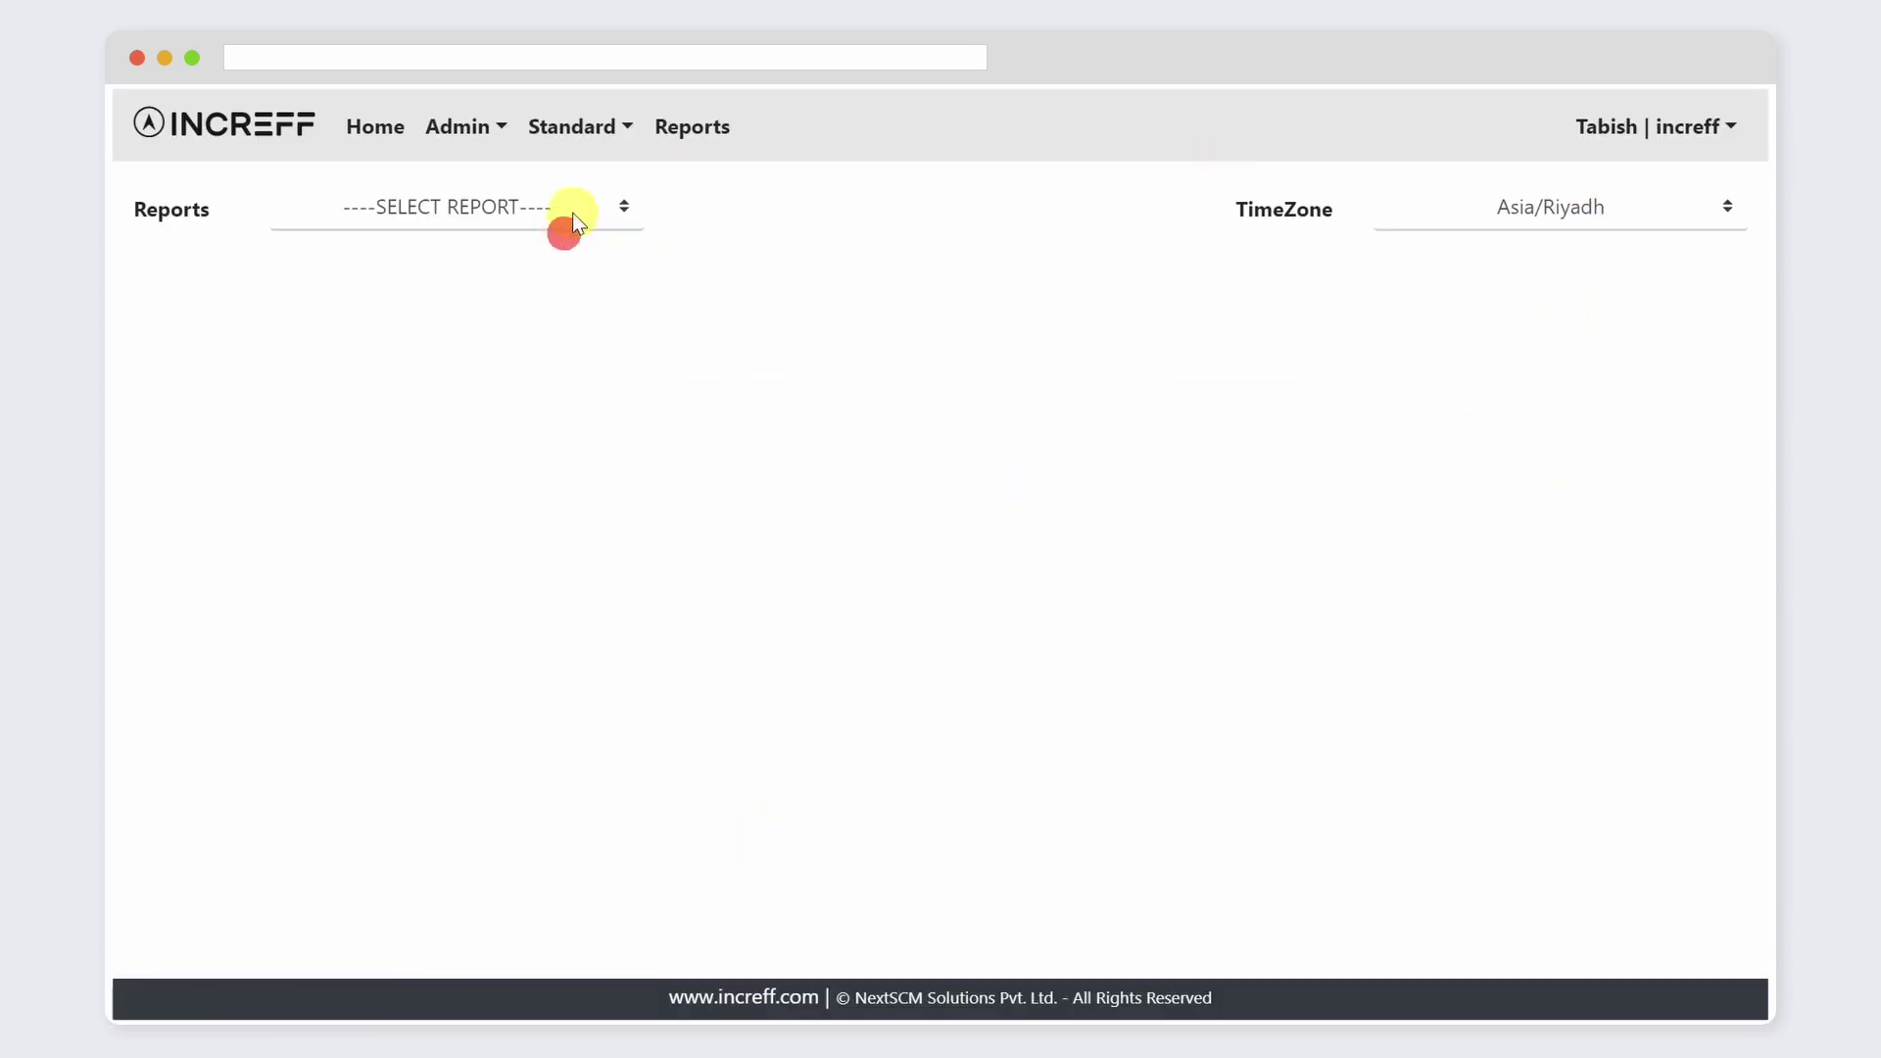
pyautogui.click(555, 284)
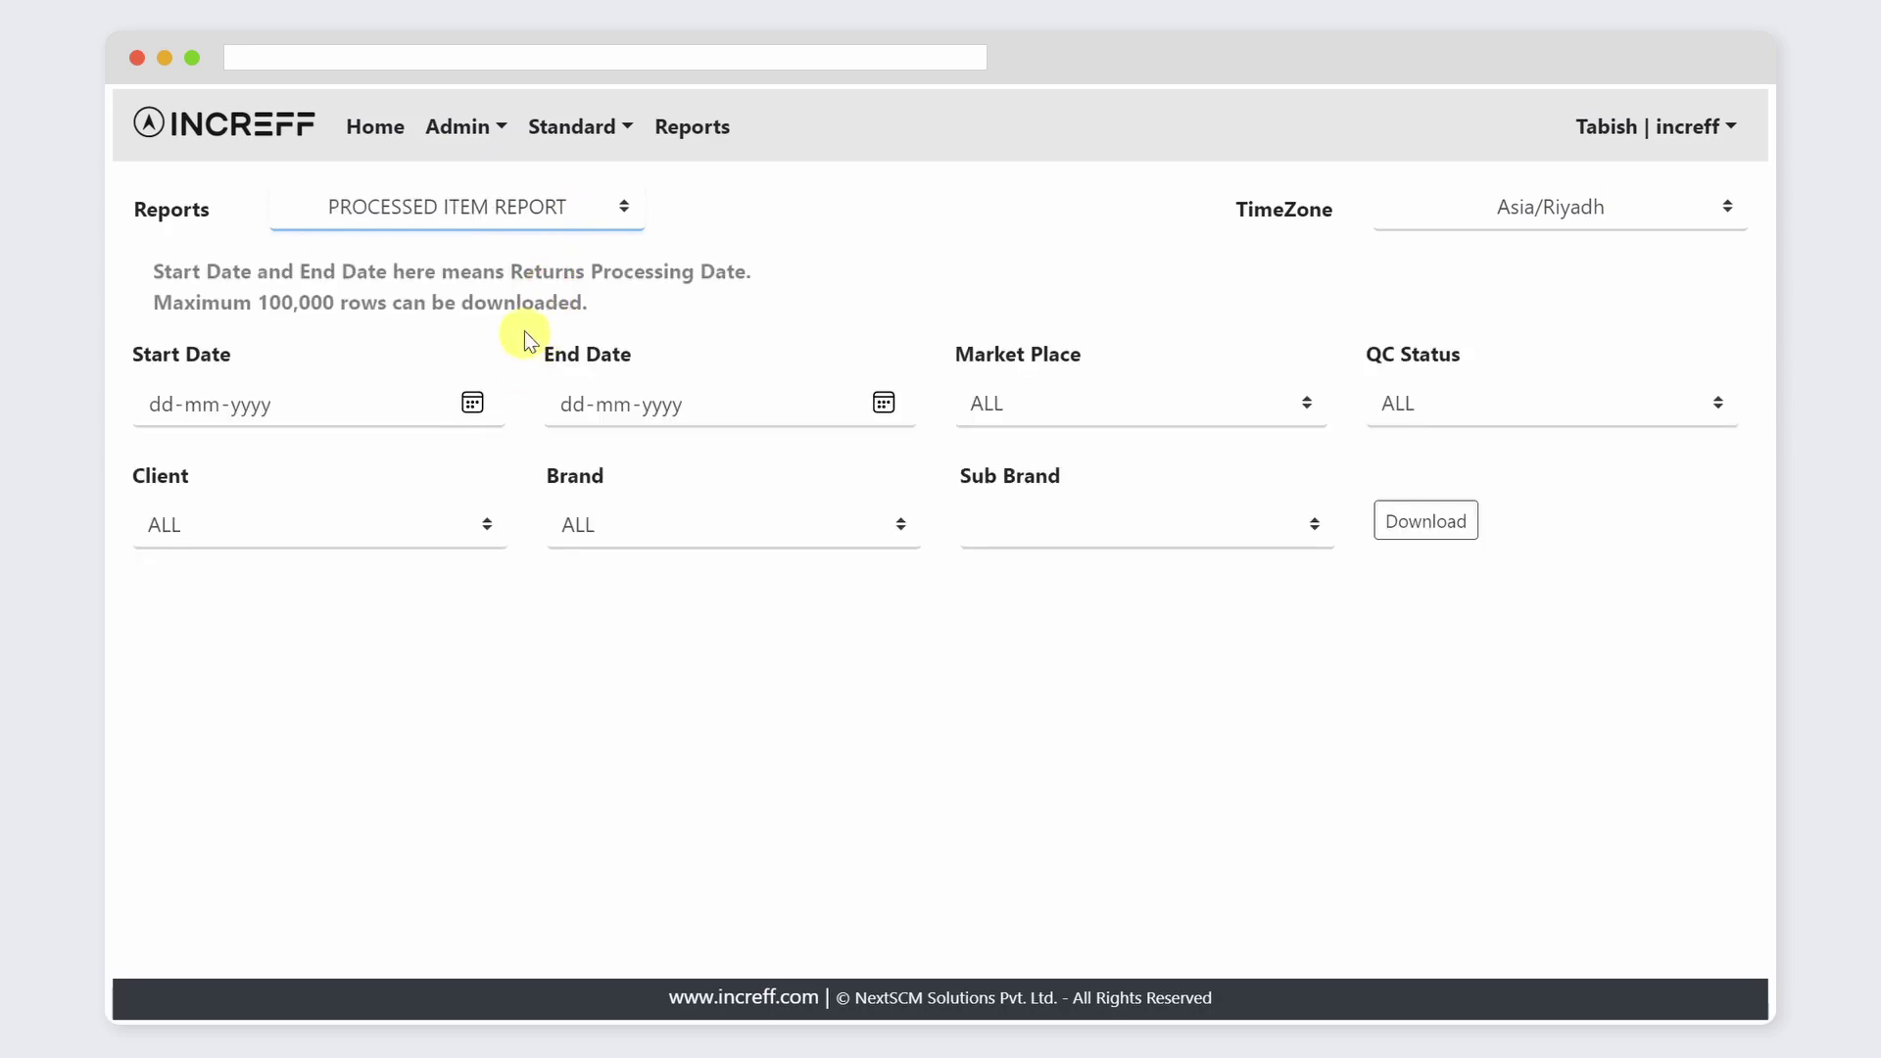
pyautogui.click(905, 397)
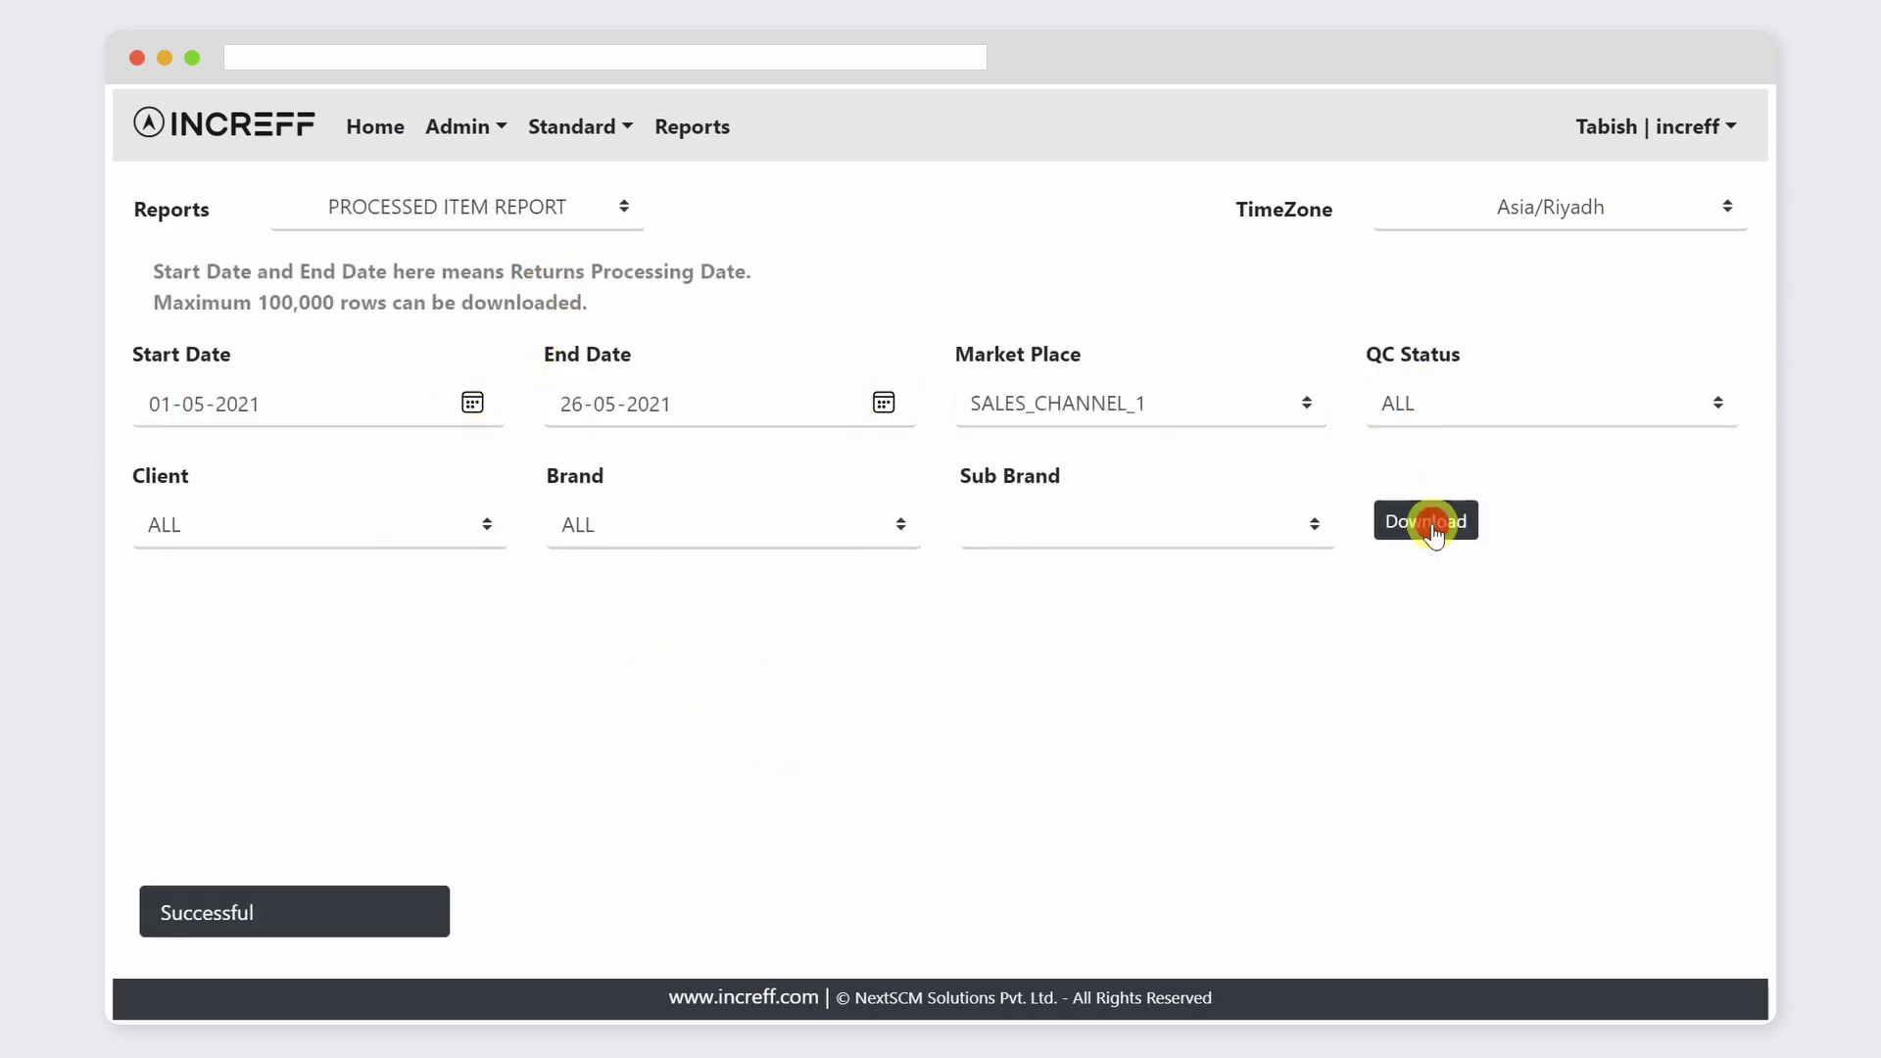
pyautogui.click(1432, 527)
pyautogui.click(1199, 217)
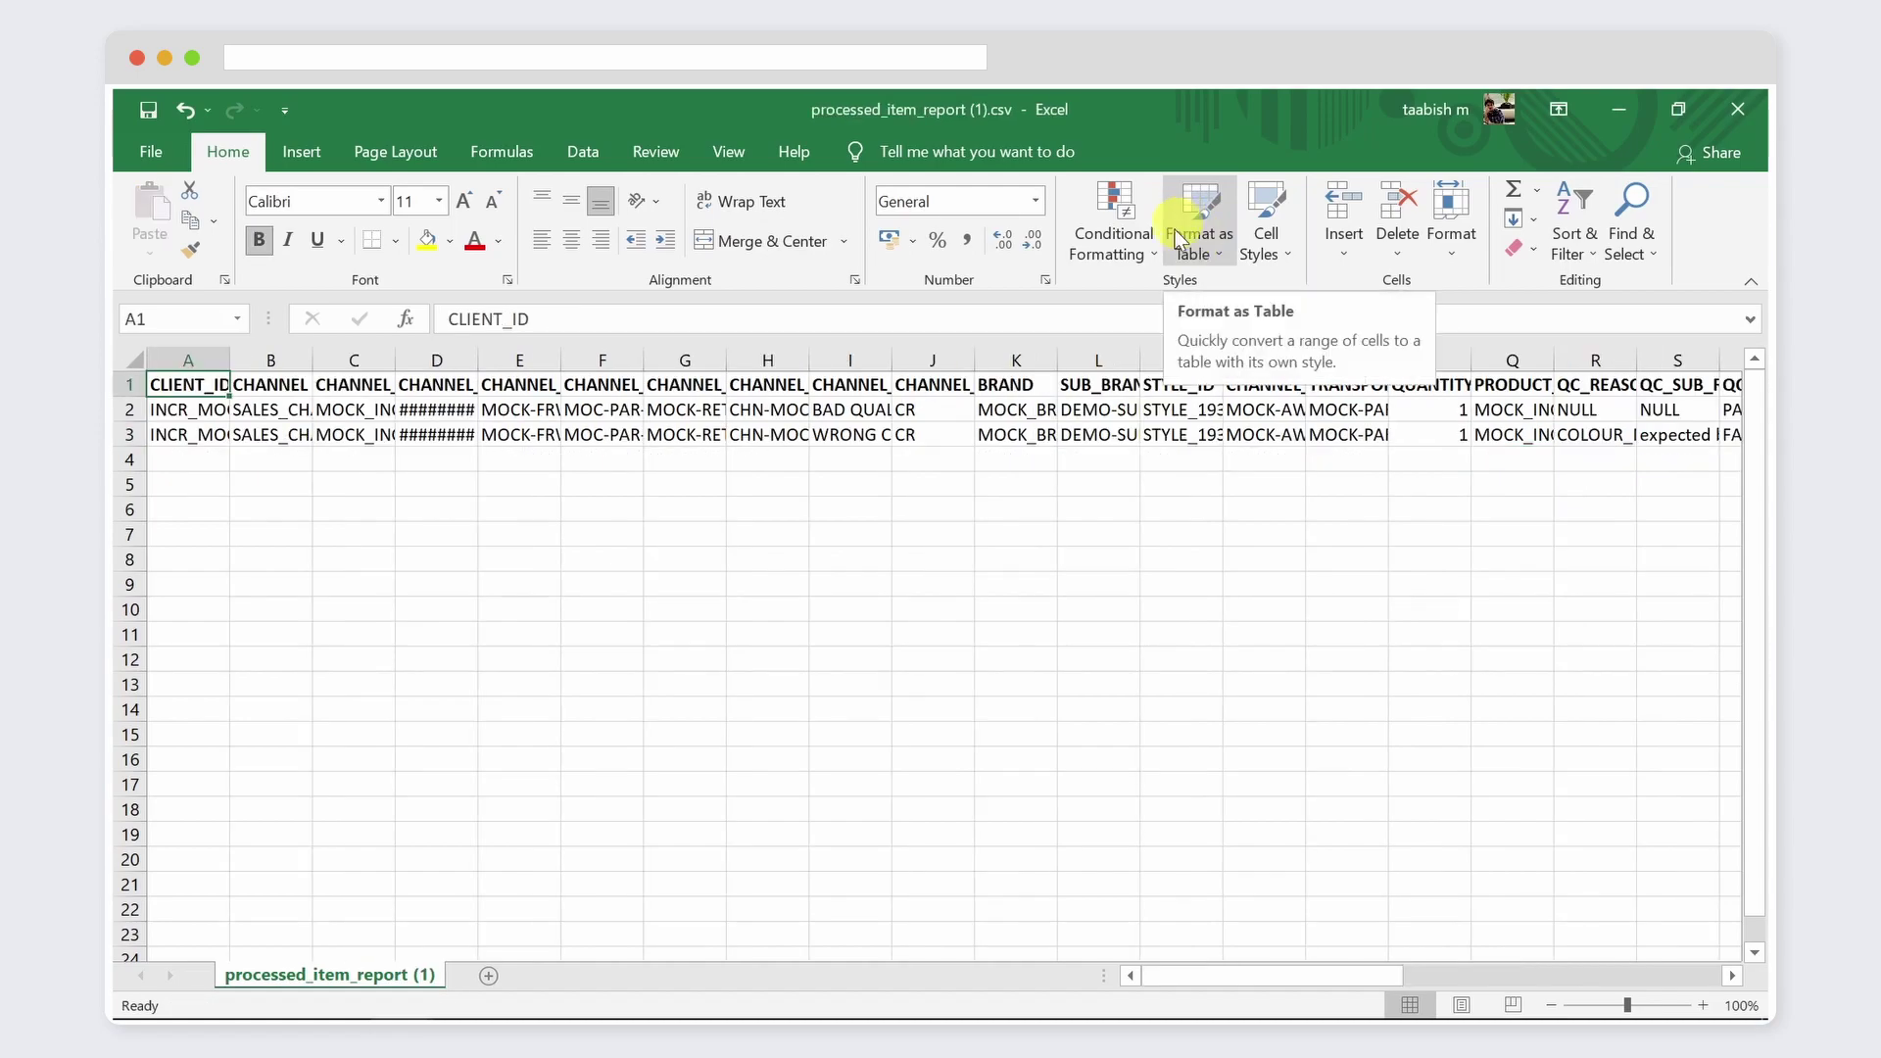
pyautogui.moveTo(1243, 978); pyautogui.dragTo(1190, 934)
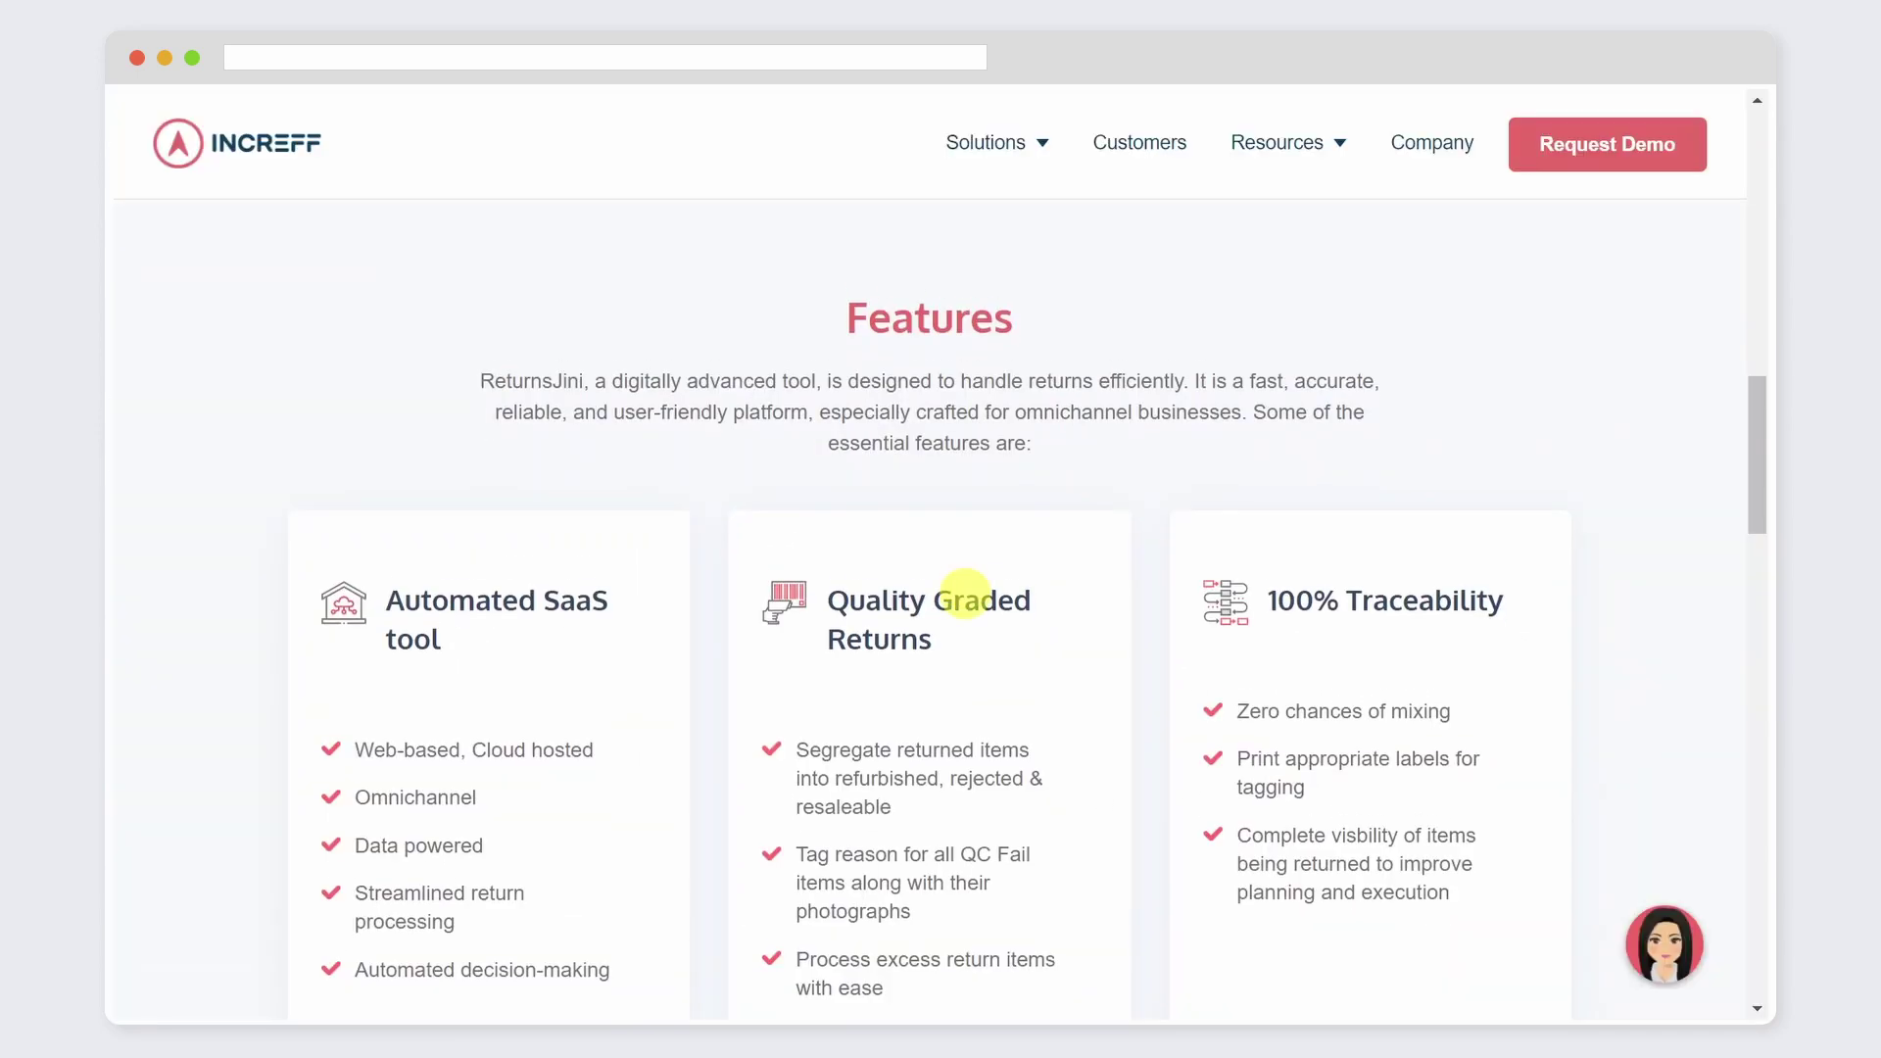
pyautogui.scroll(-2, 966, 598)
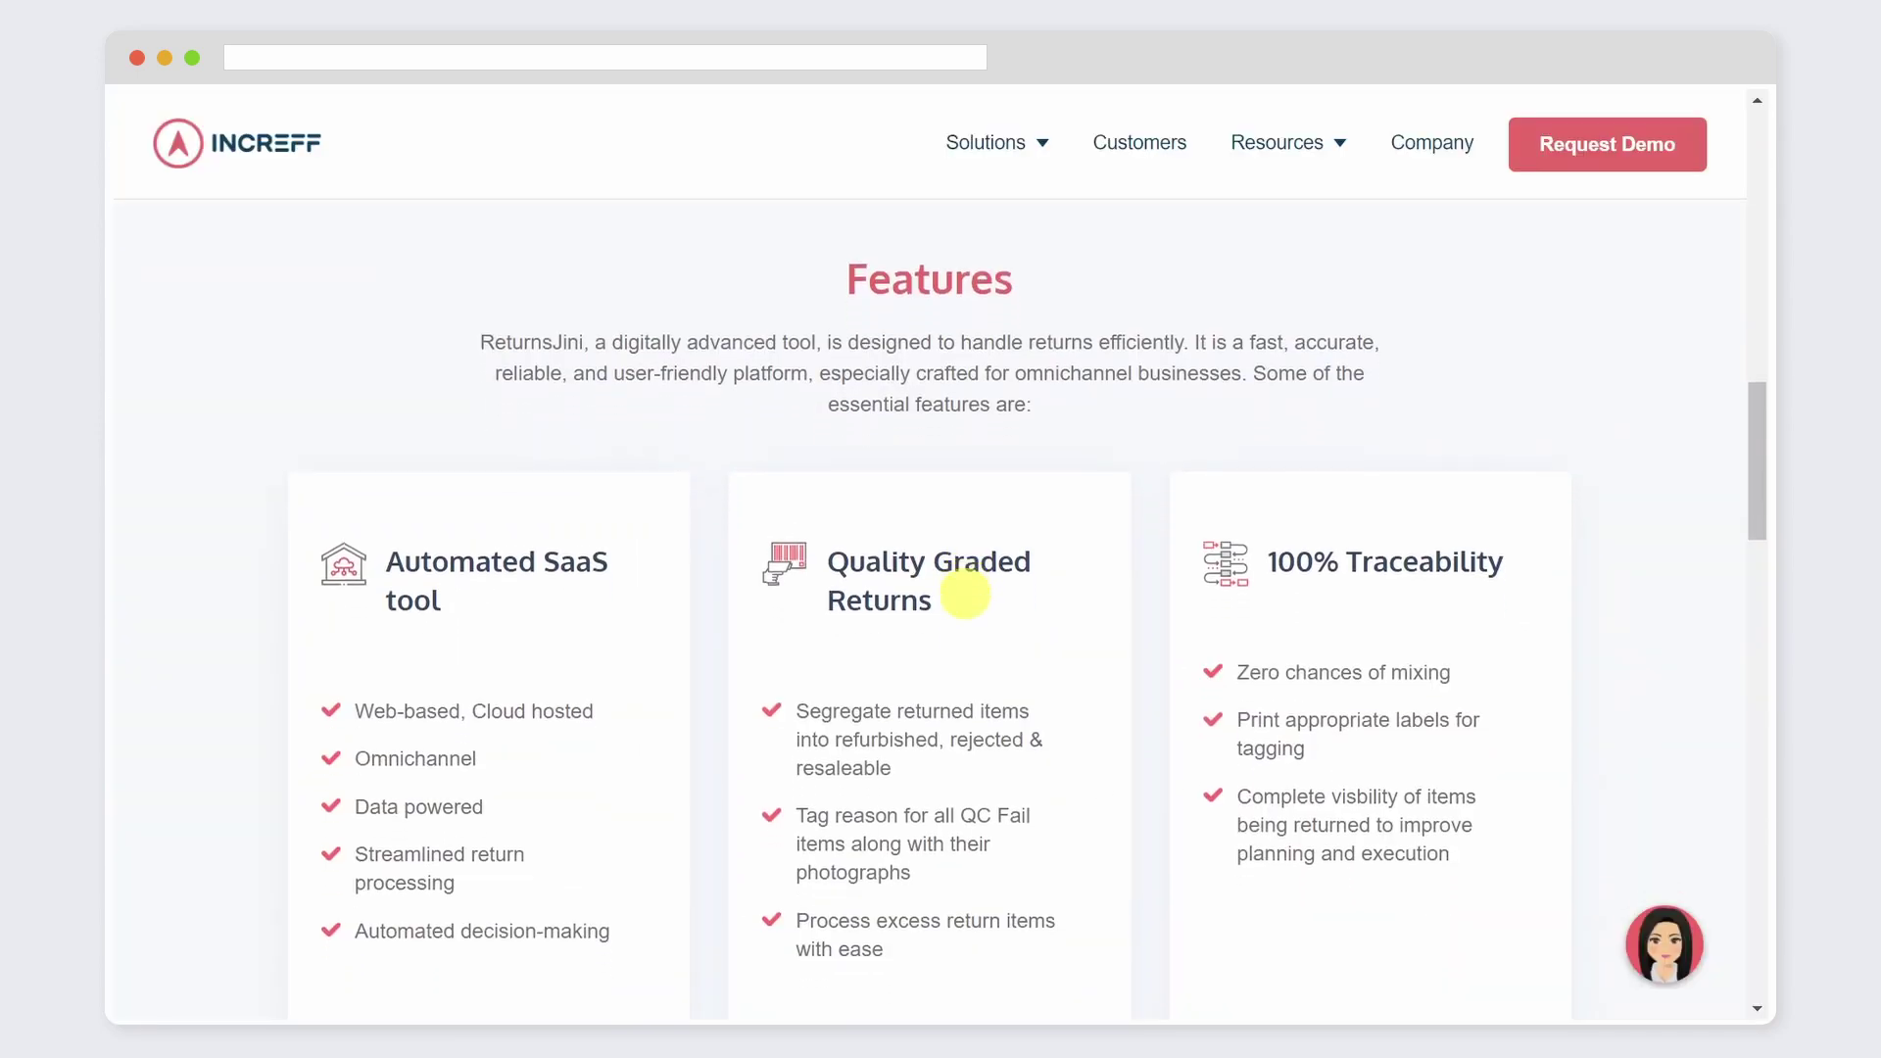
pyautogui.scroll(-3, 966, 603)
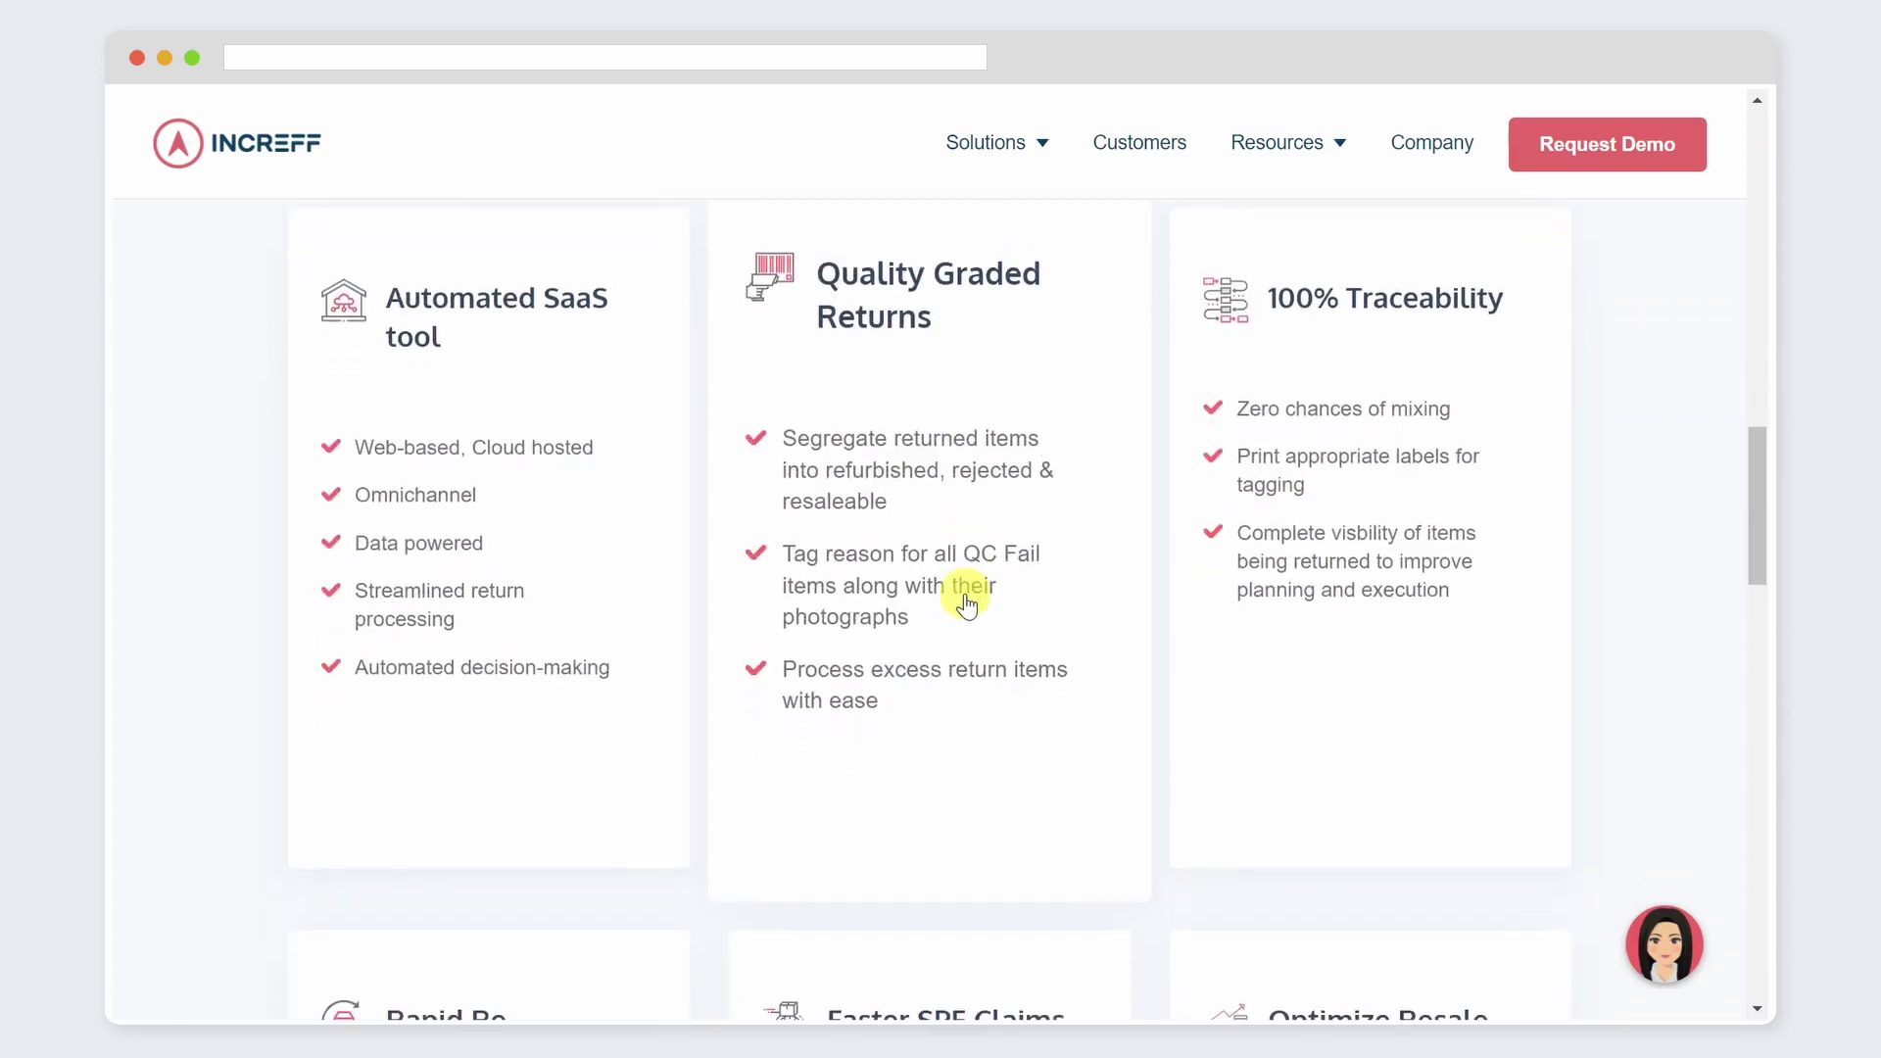
pyautogui.scroll(-2, 966, 603)
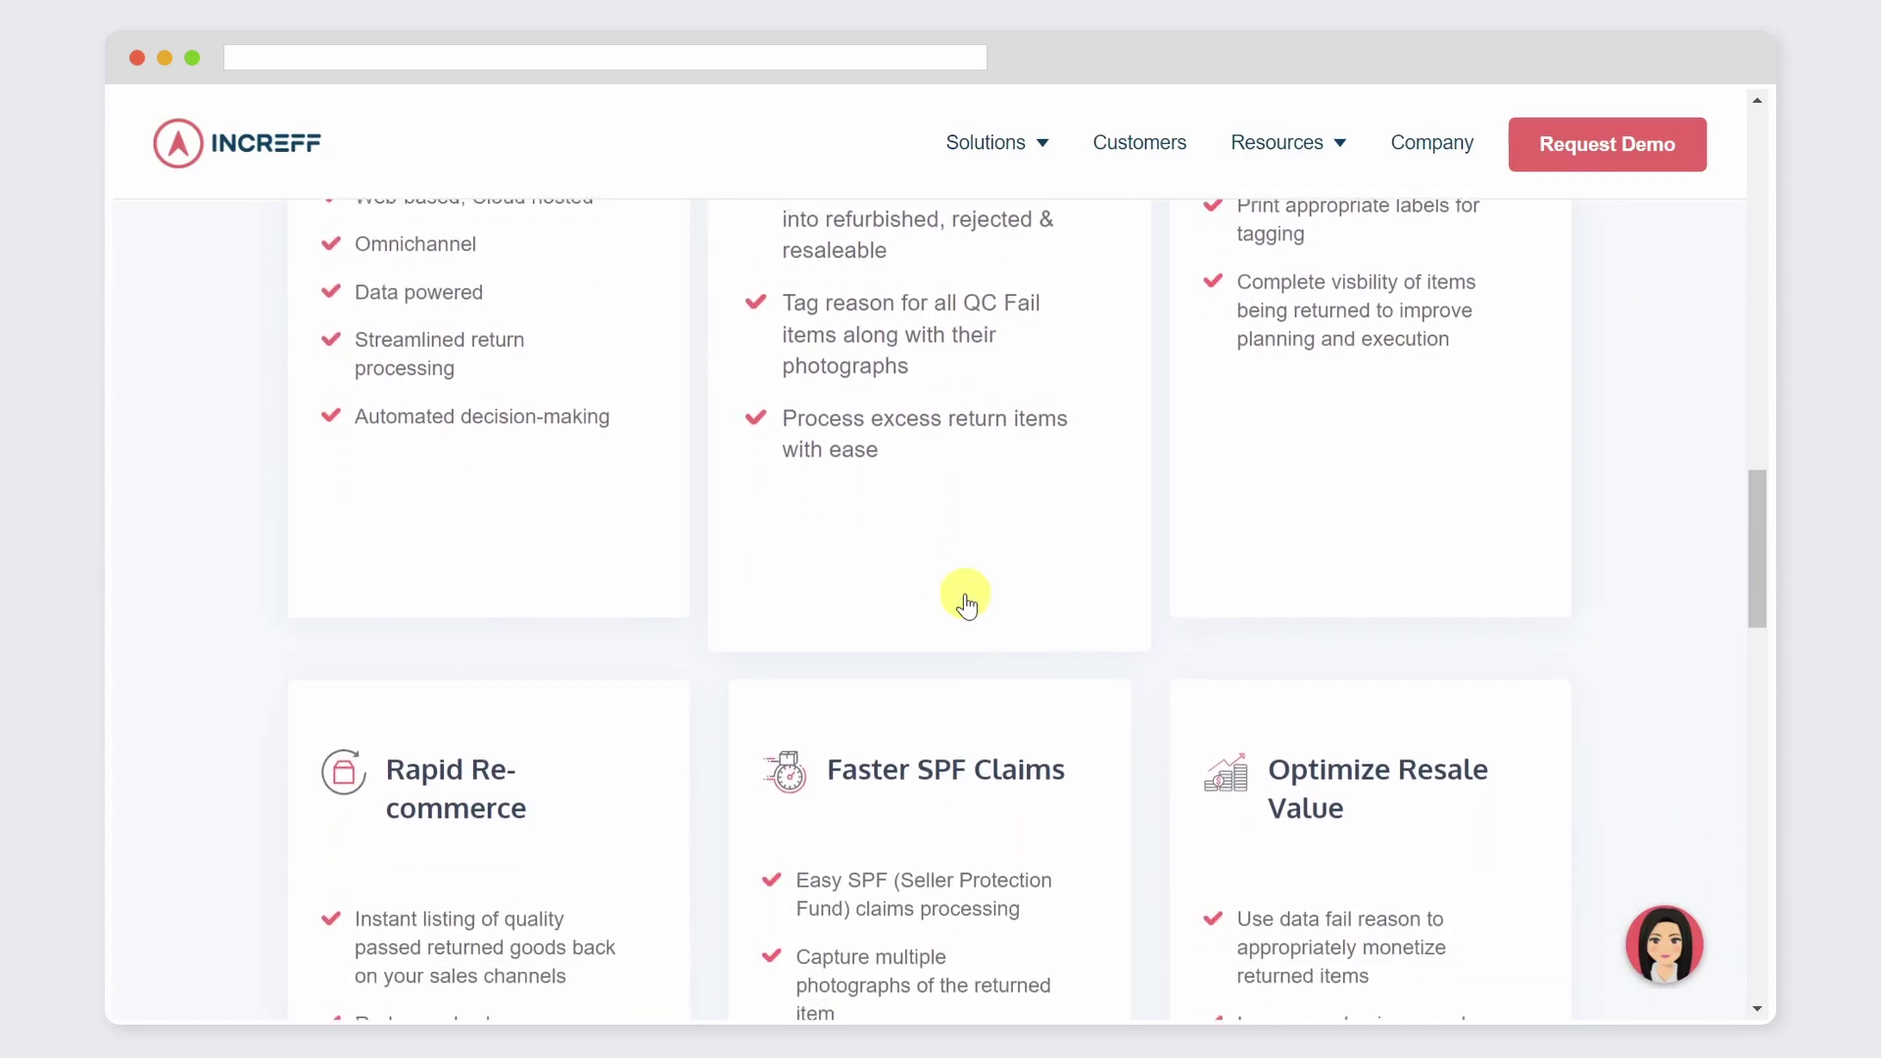
pyautogui.scroll(-3, 966, 603)
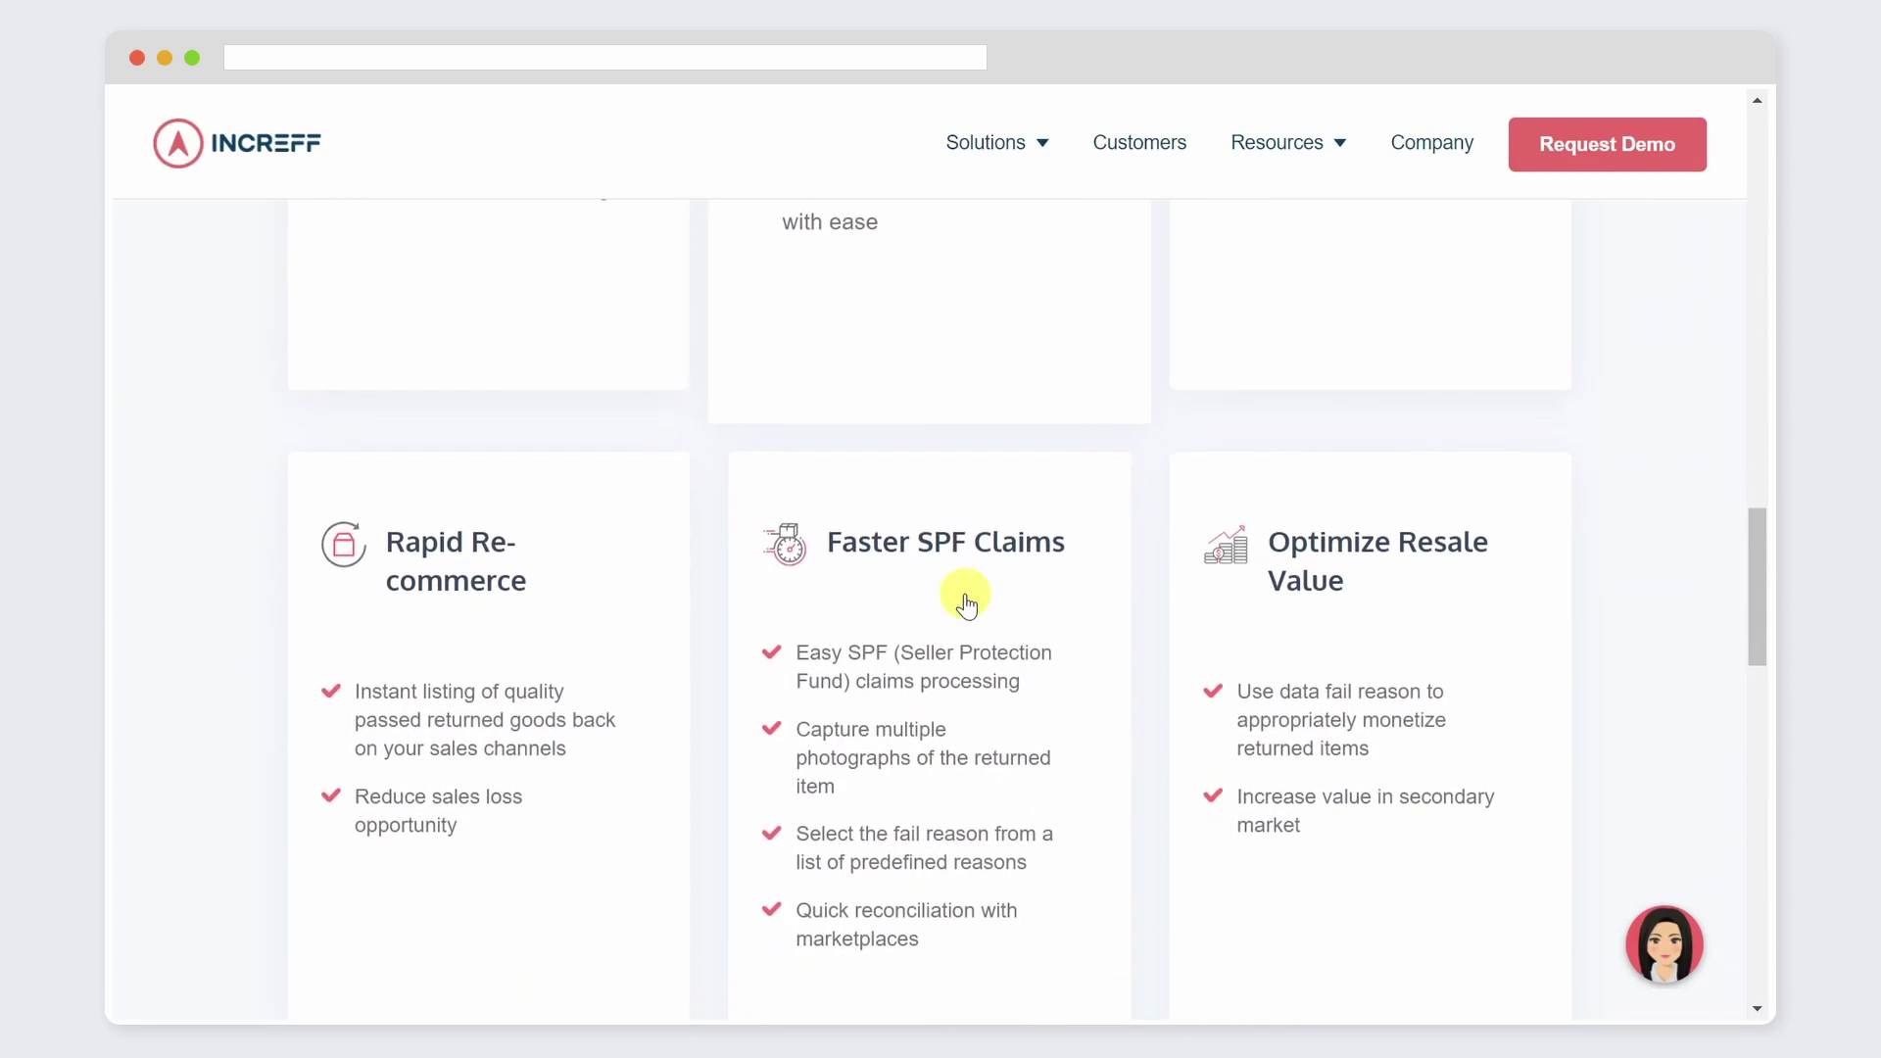
pyautogui.scroll(-3, 966, 603)
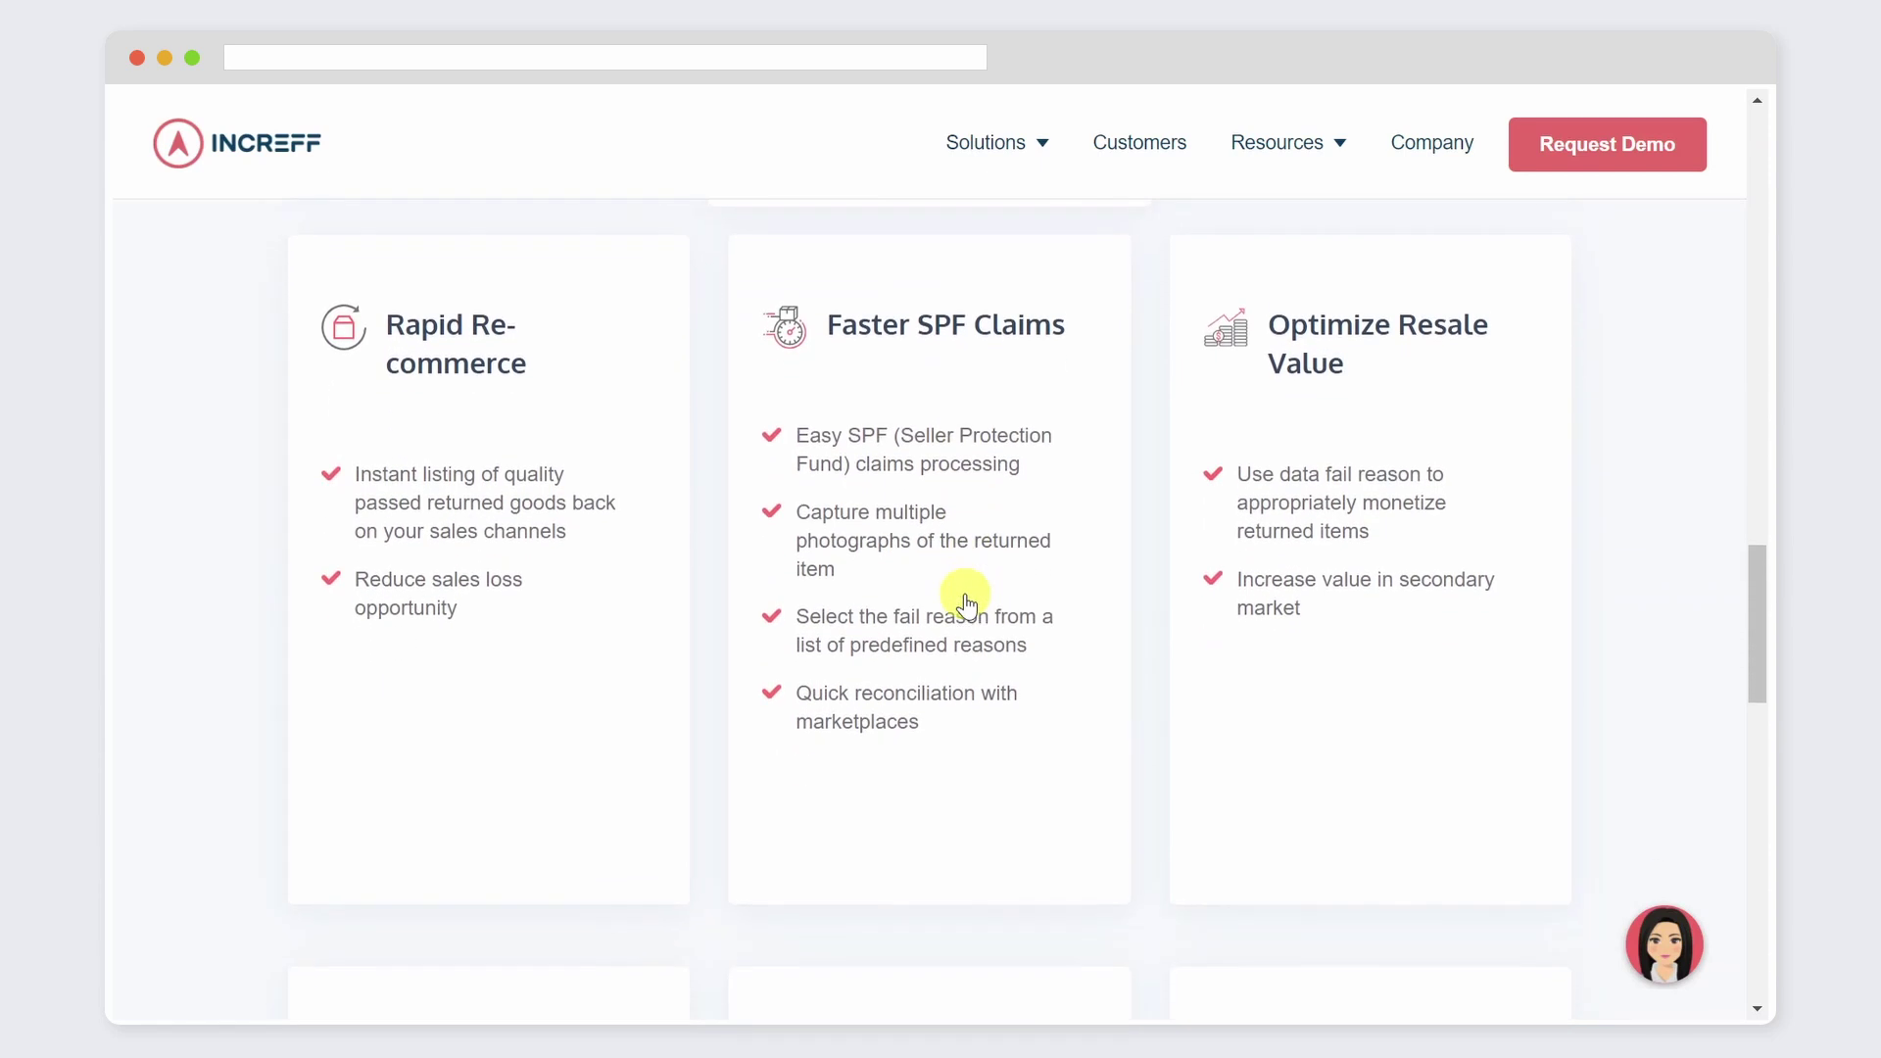
pyautogui.scroll(-2, 966, 602)
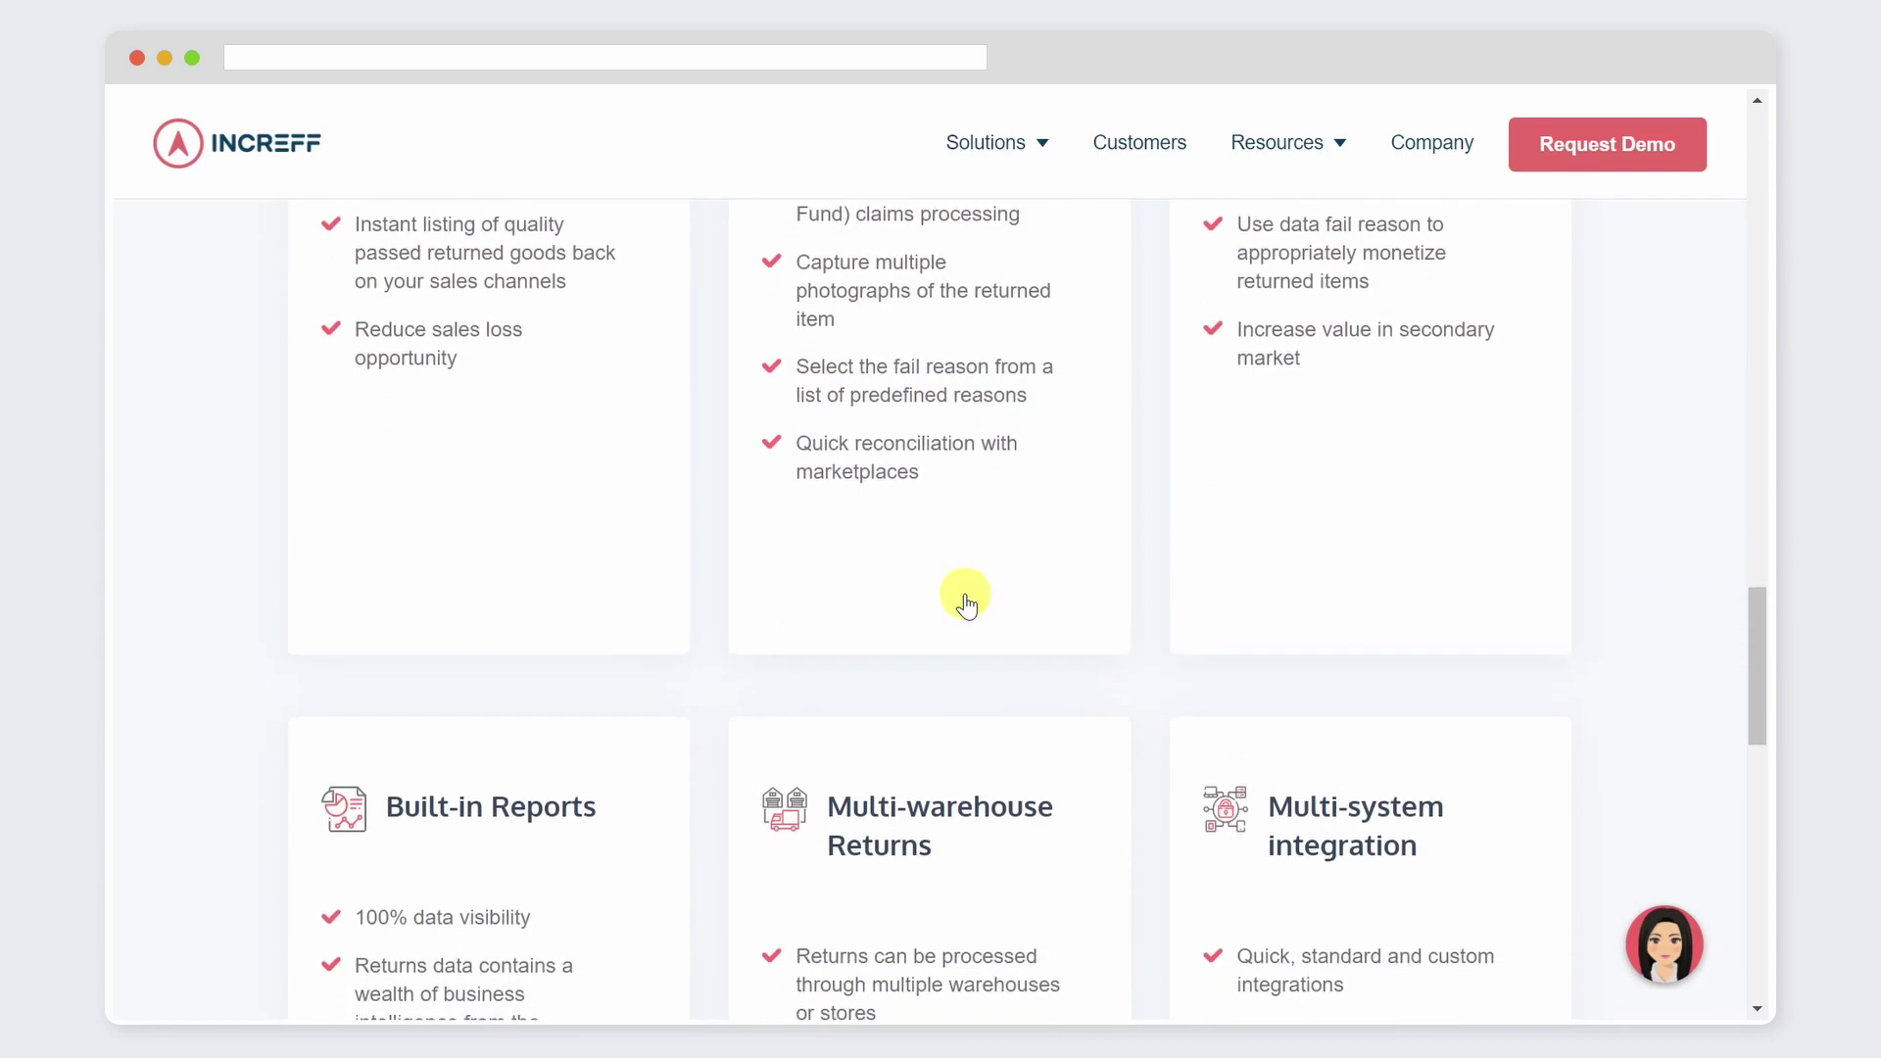
pyautogui.scroll(-4, 966, 602)
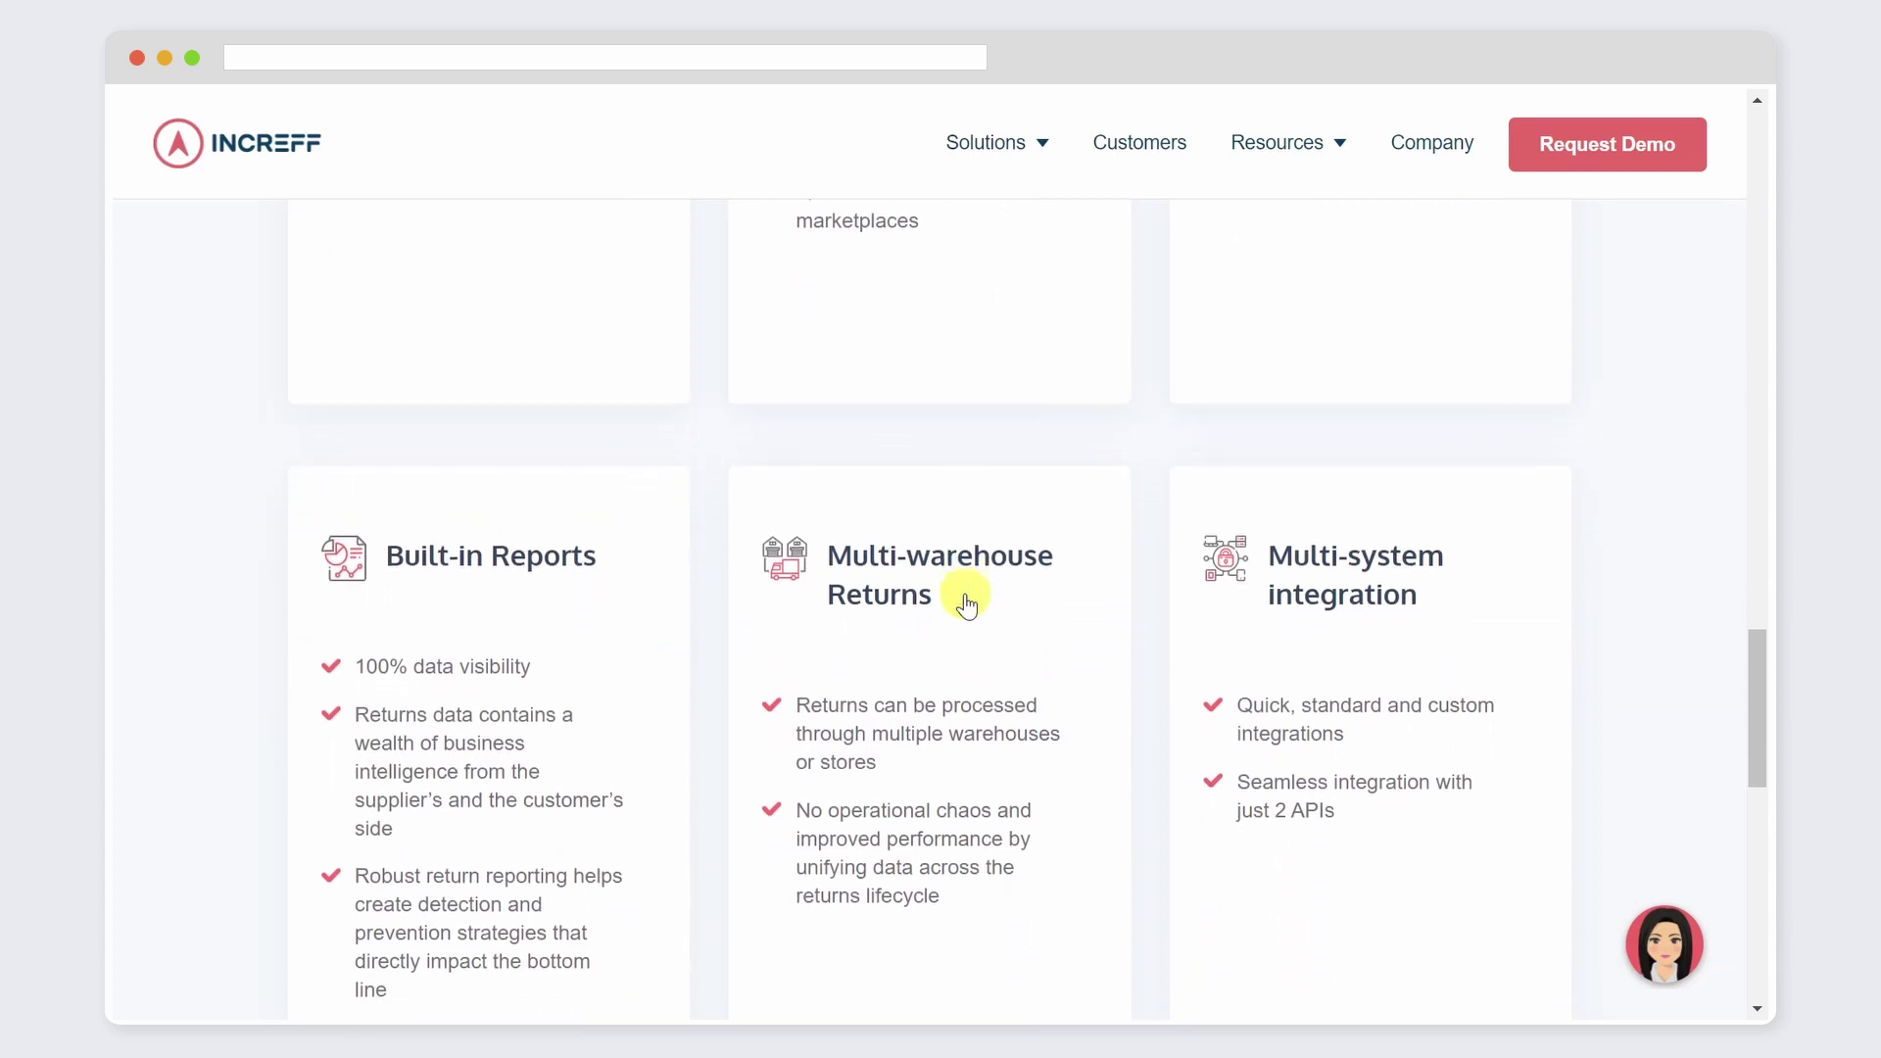
pyautogui.scroll(-4, 966, 605)
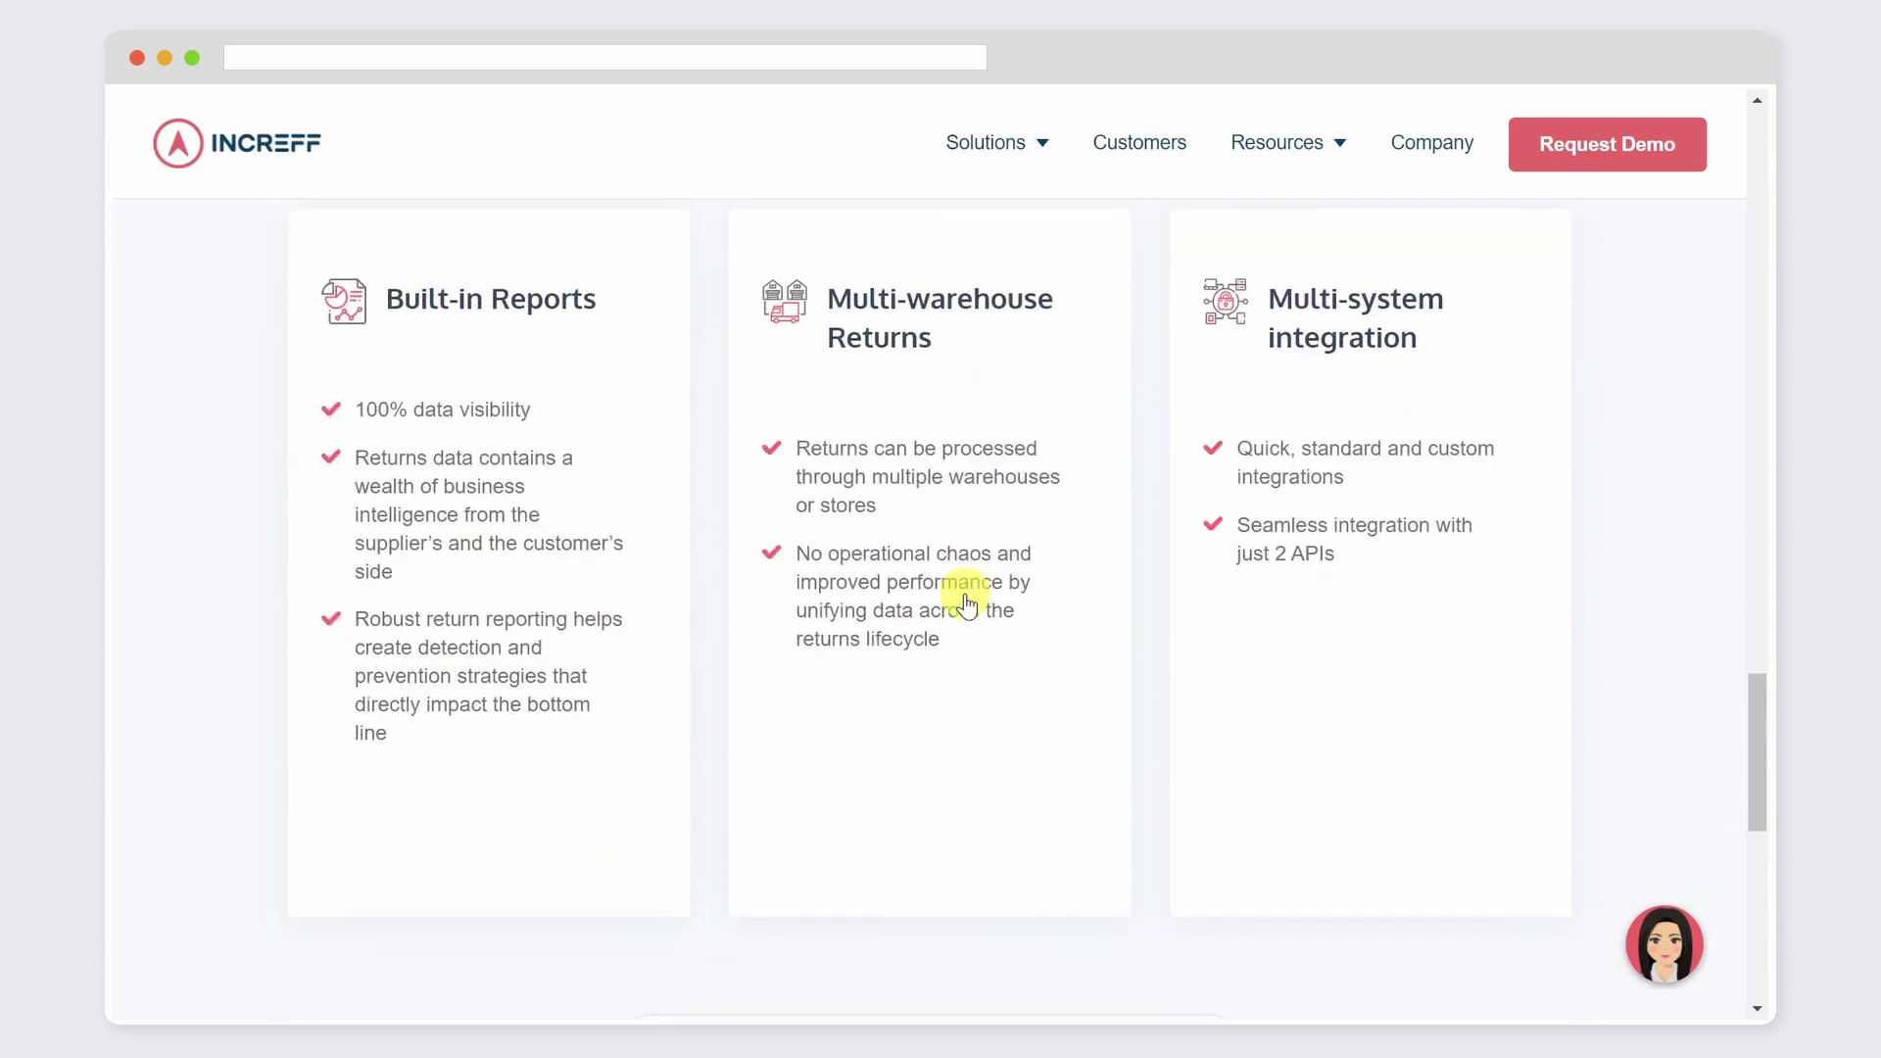
pyautogui.scroll(-5, 966, 605)
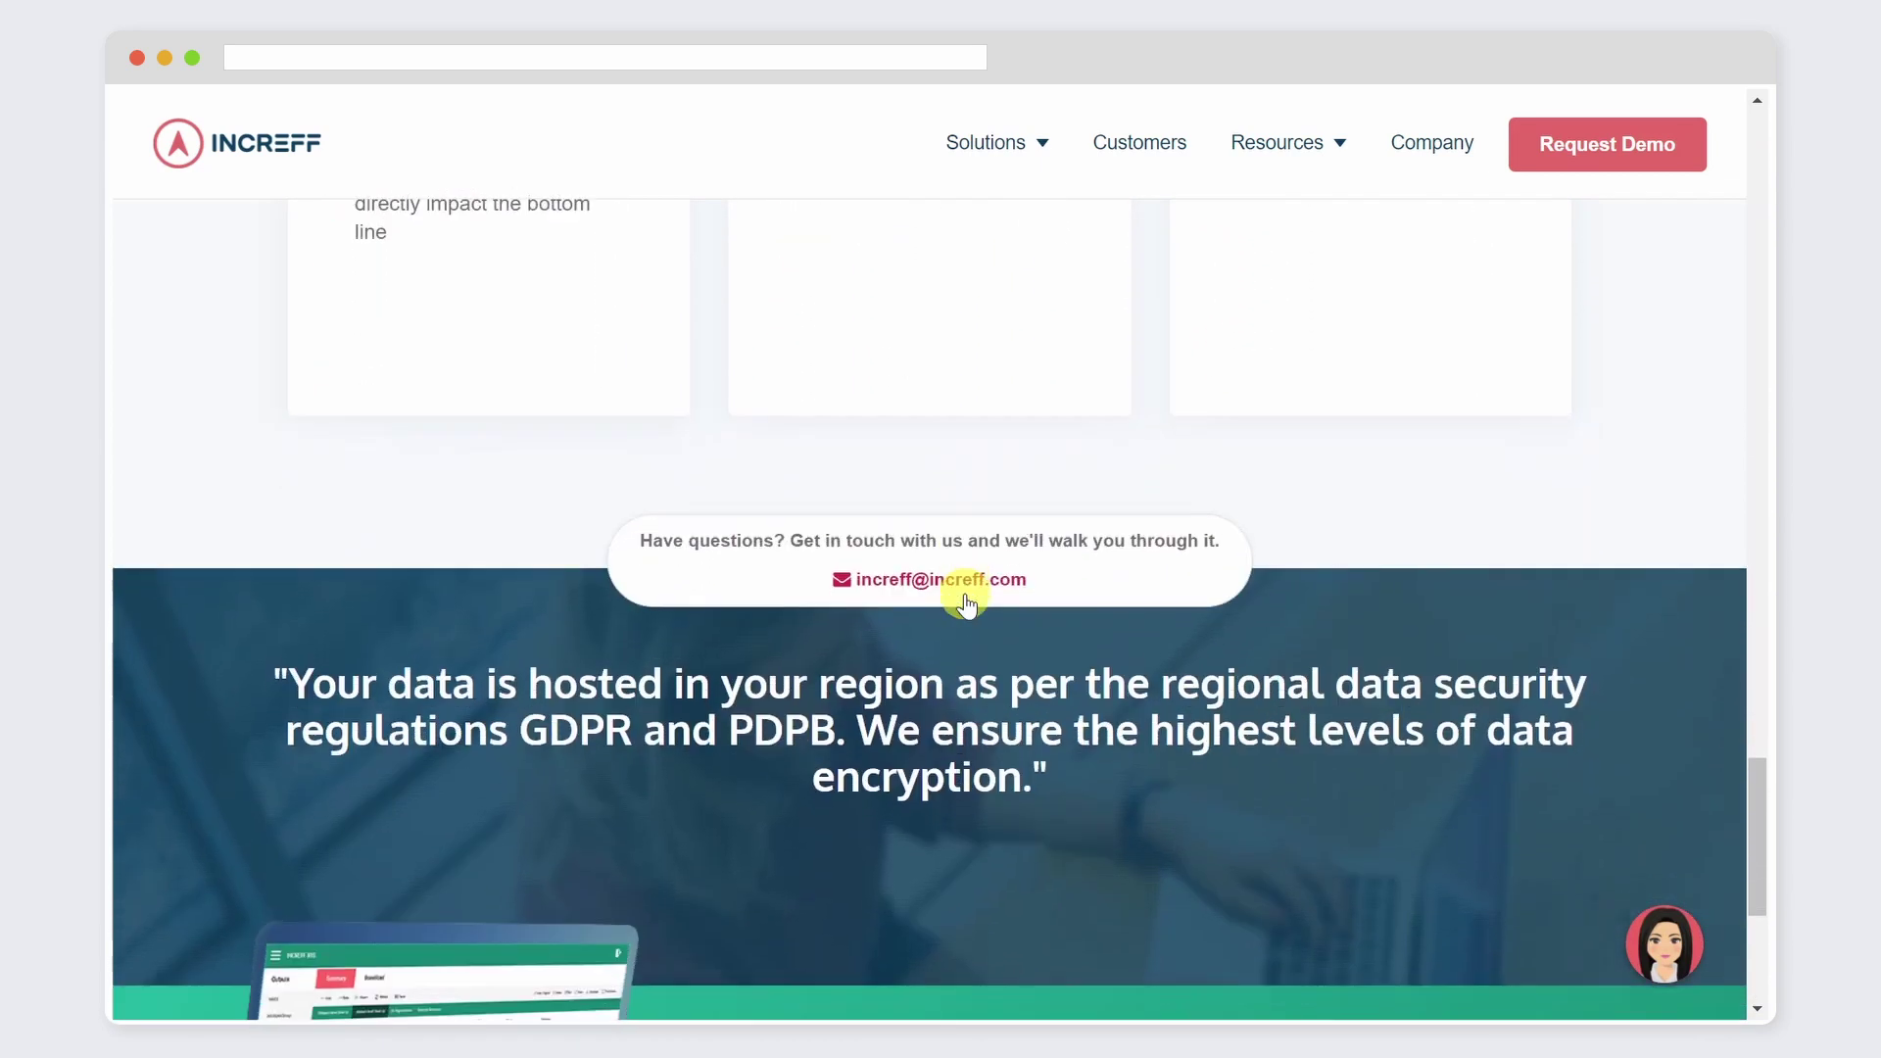
pyautogui.scroll(-3, 966, 602)
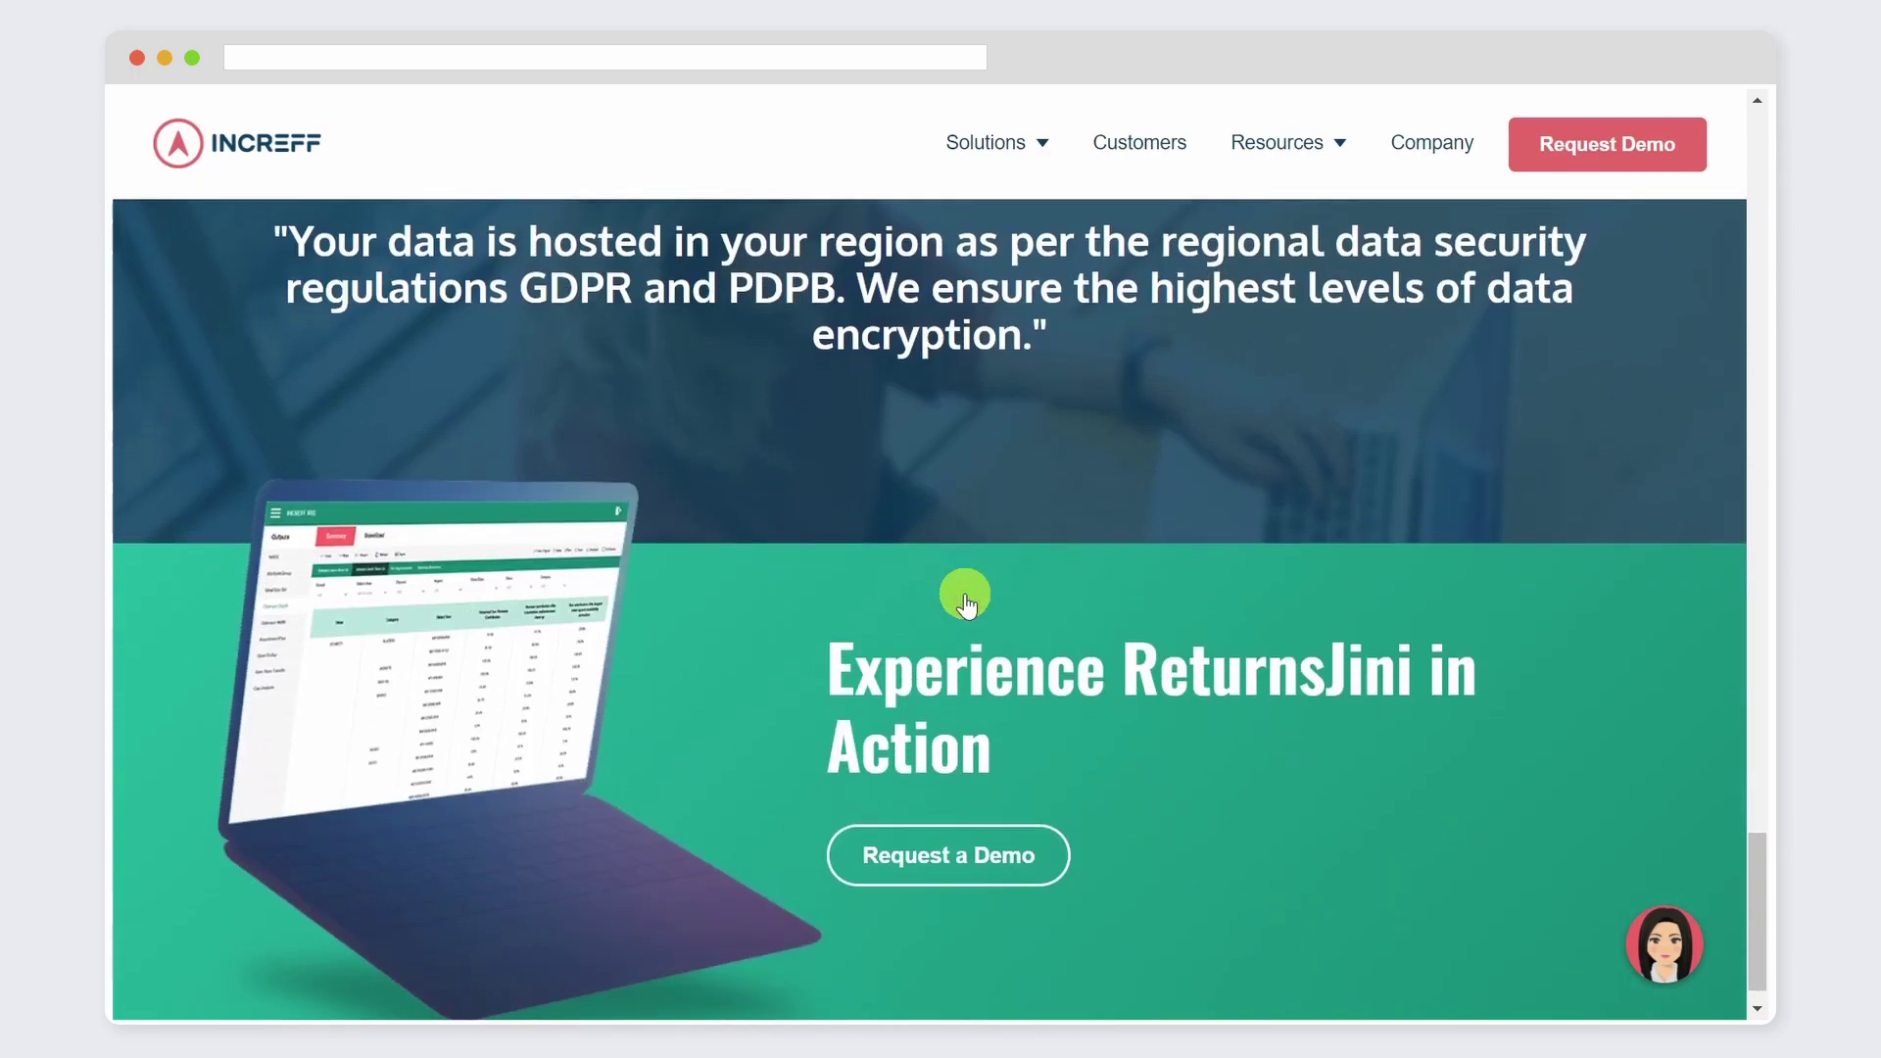